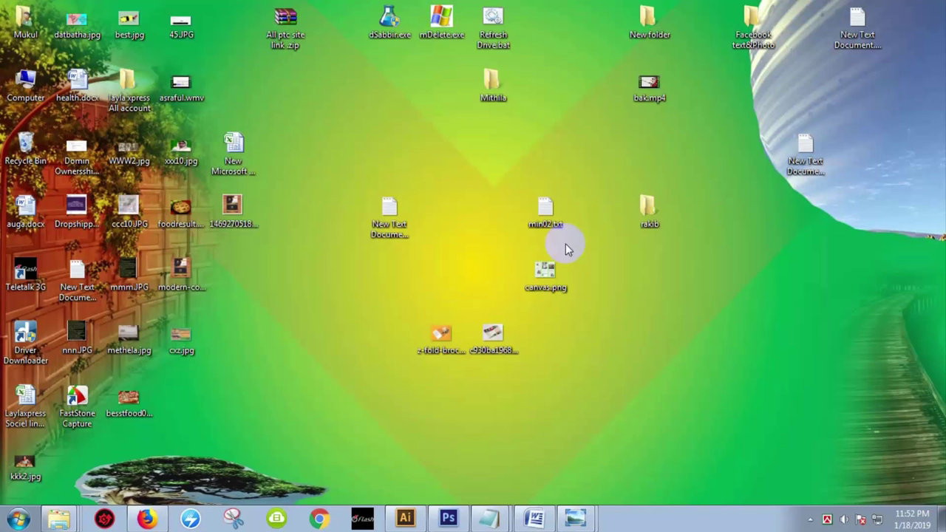
Refresh the desktop several times from its right-click menu
right_click(435, 154)
click(473, 190)
right_click(431, 134)
click(469, 177)
right_click(404, 132)
click(416, 175)
right_click(400, 127)
click(418, 164)
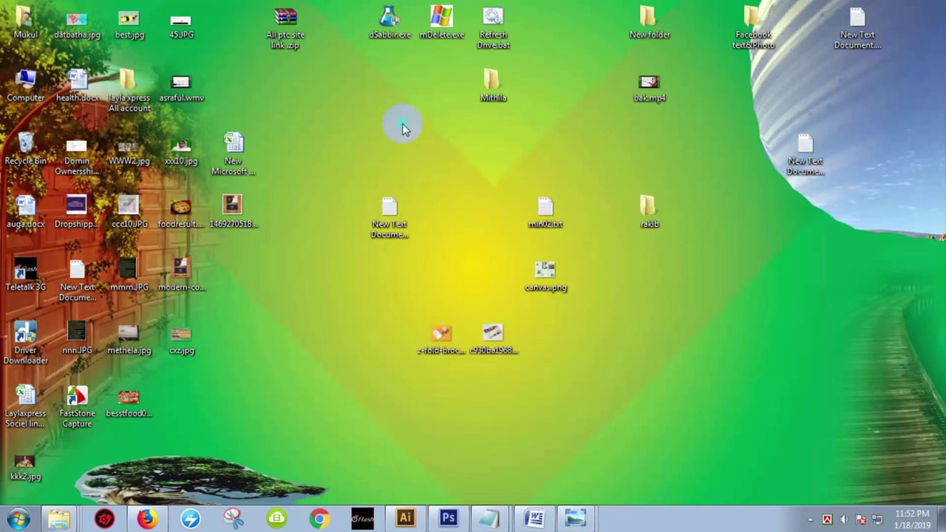
right_click(403, 126)
click(443, 162)
right_click(393, 121)
click(443, 159)
right_click(409, 117)
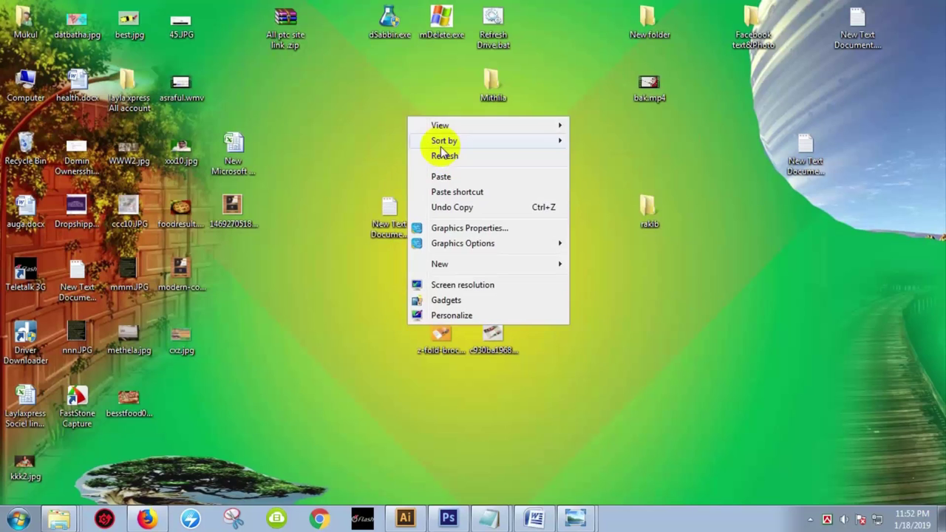
click(444, 155)
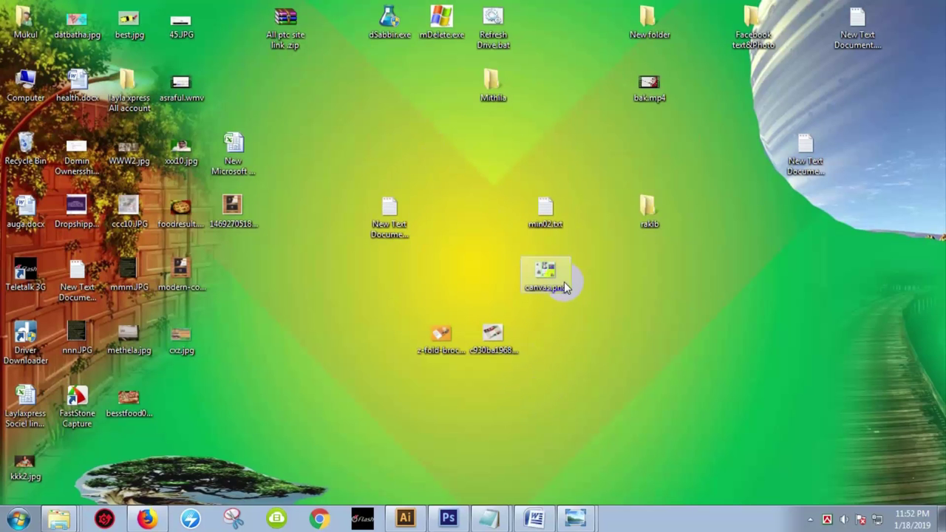
Preview and close canvas.png, then view z-fold-brochure-psd-mockup_outside.jpg in Photo Viewer
double_click(525, 269)
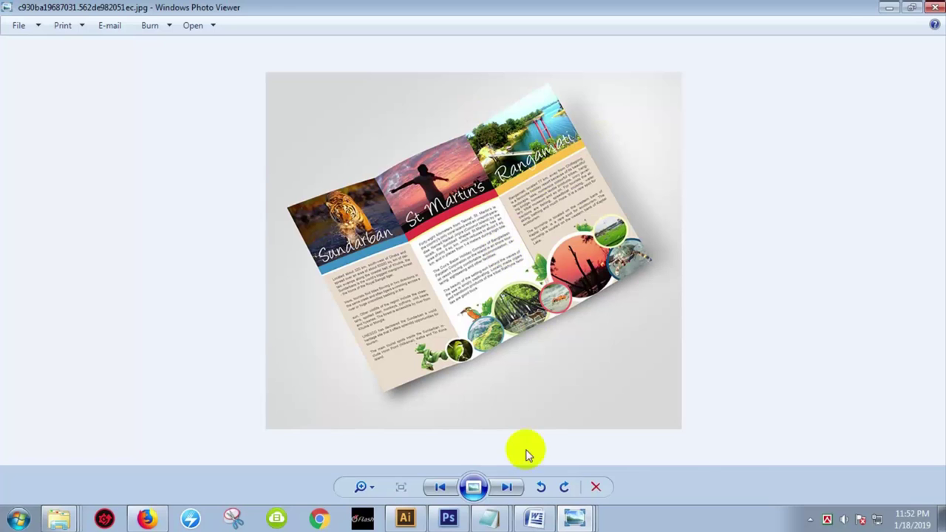
click(937, 7)
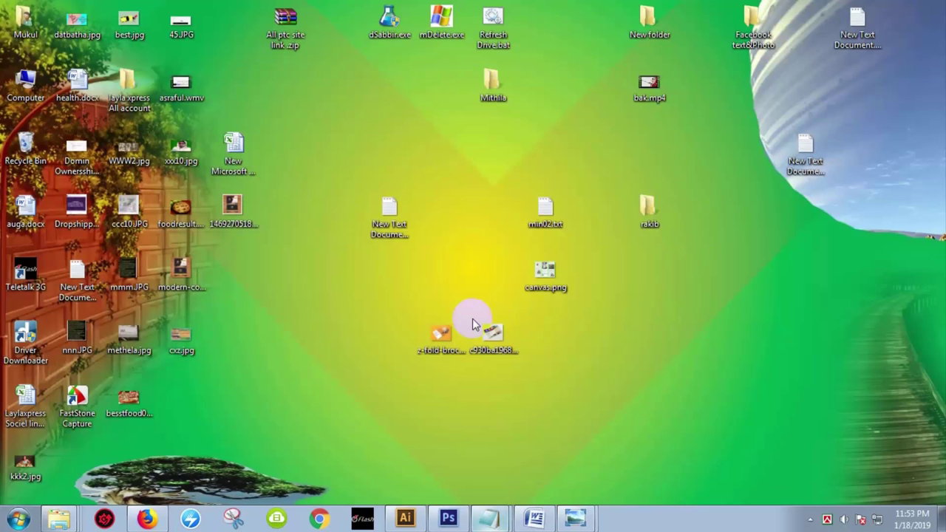
double_click(431, 331)
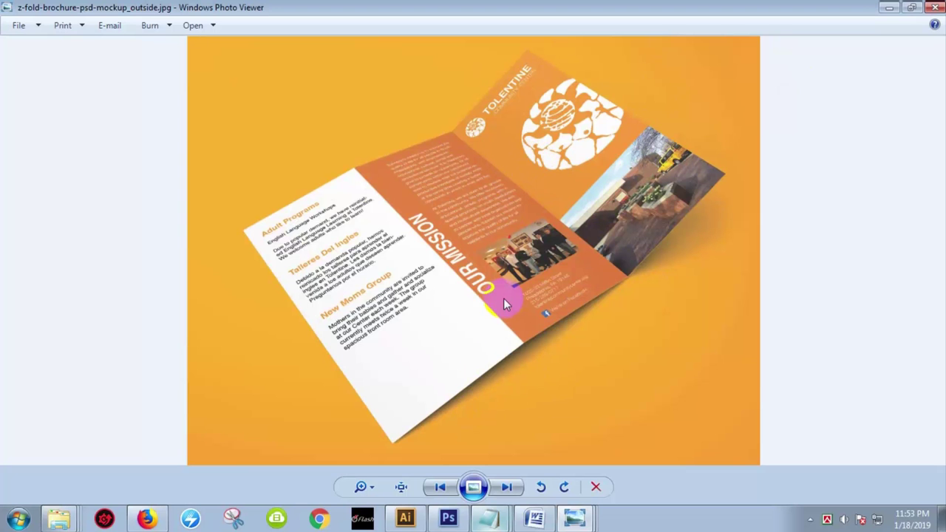
Bring madrasha.ai forward in Illustrator, selecting and deselecting all its artwork
click(404, 518)
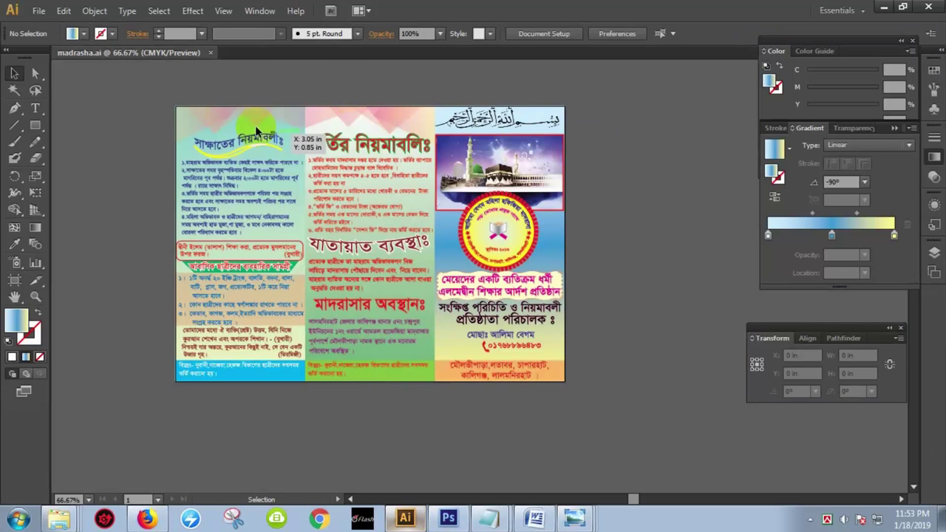
key(ctrl+a)
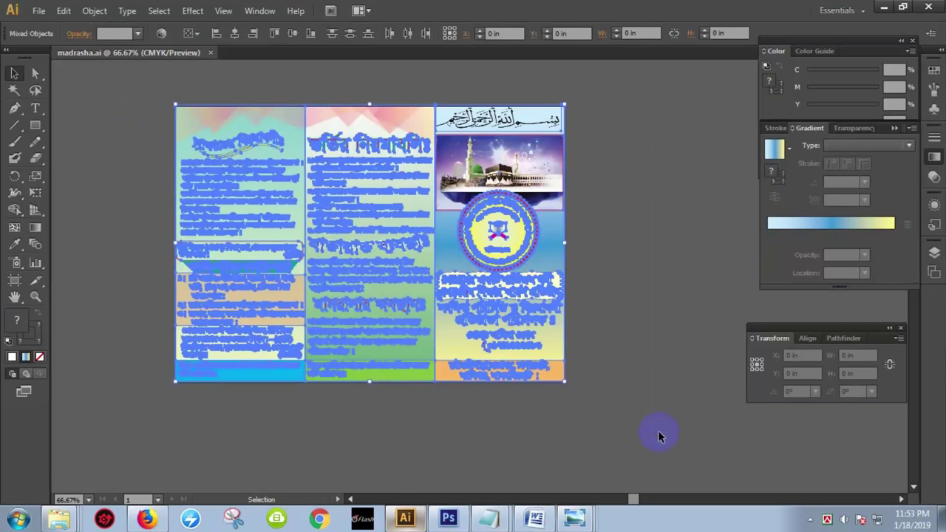
click(628, 354)
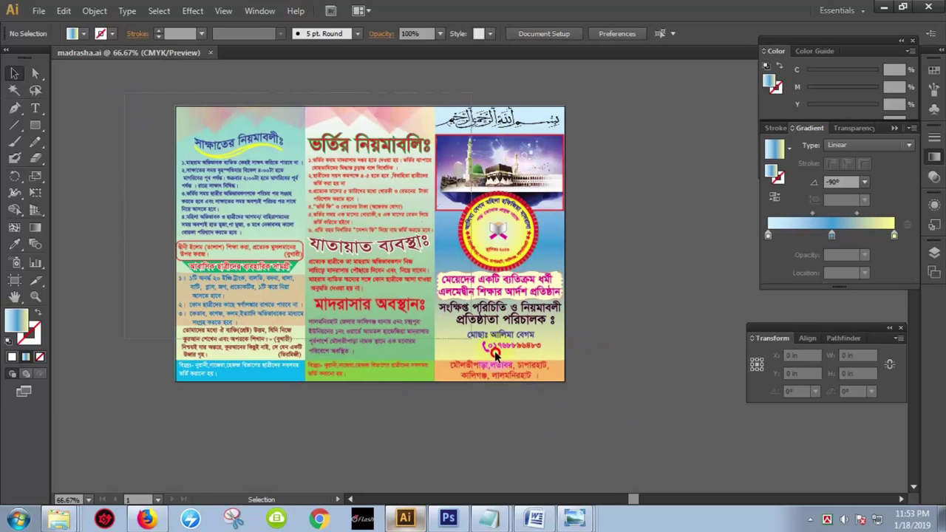
key(ctrl+a)
click(642, 430)
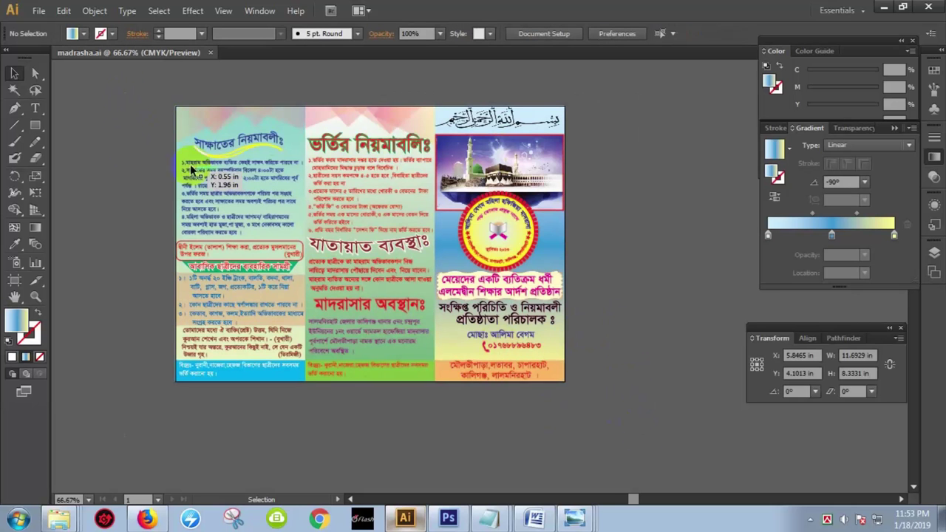
key(ctrl+a)
click(642, 427)
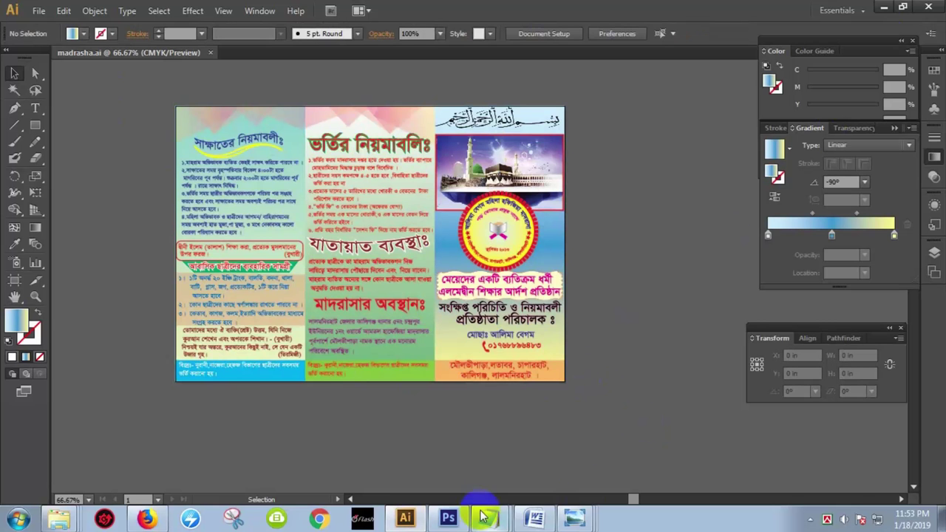
Close Windows Photo Viewer and minimize Illustrator to reveal the desktop
click(556, 481)
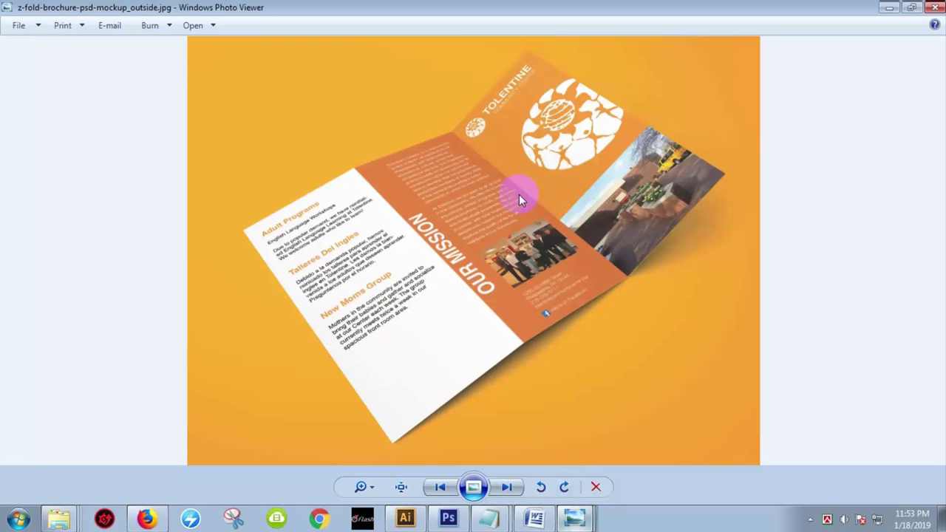
click(935, 7)
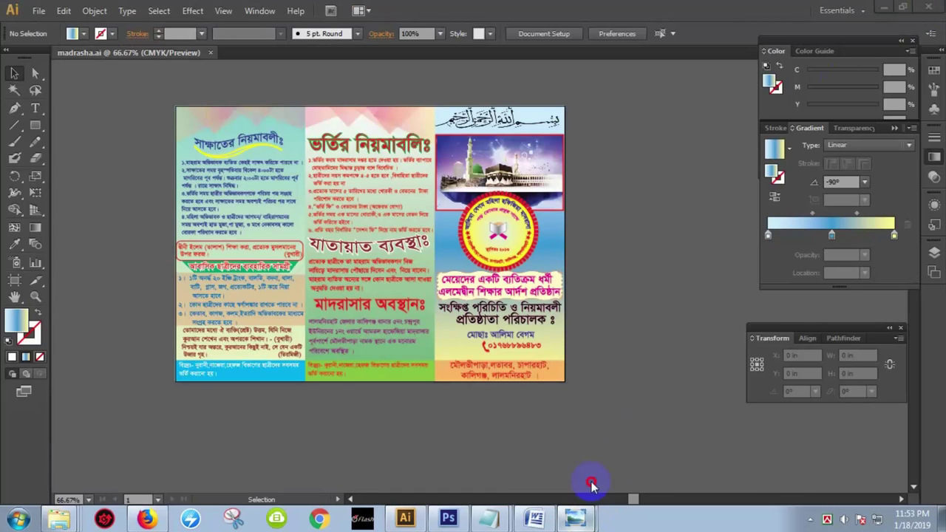
click(597, 483)
click(932, 7)
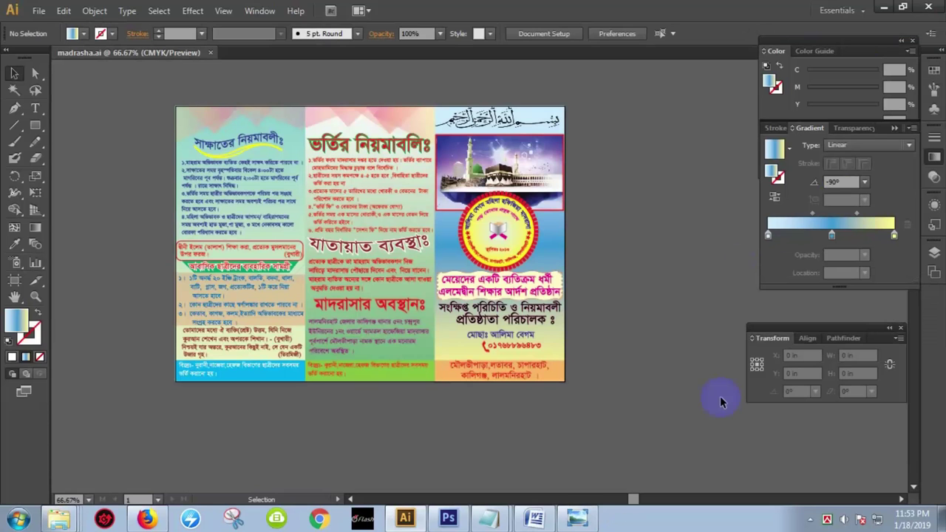
click(587, 521)
click(936, 8)
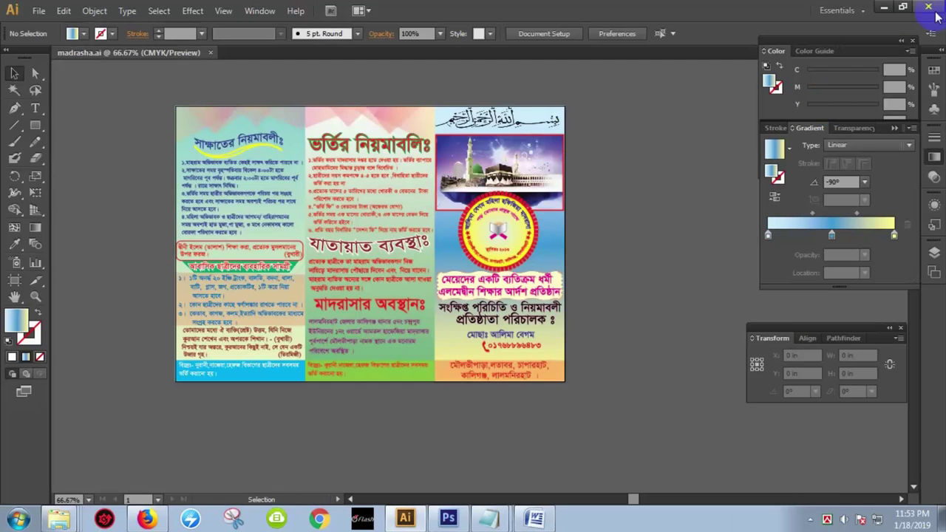
click(896, 7)
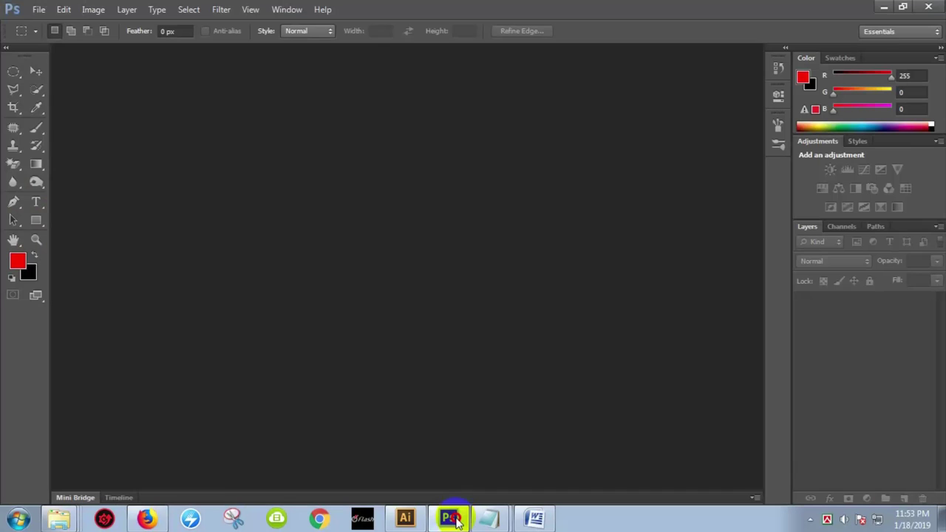
Drag the brochure mockup JPG into Photoshop, then bring madrasha.ai back in Illustrator
drag(455, 493, 412, 138)
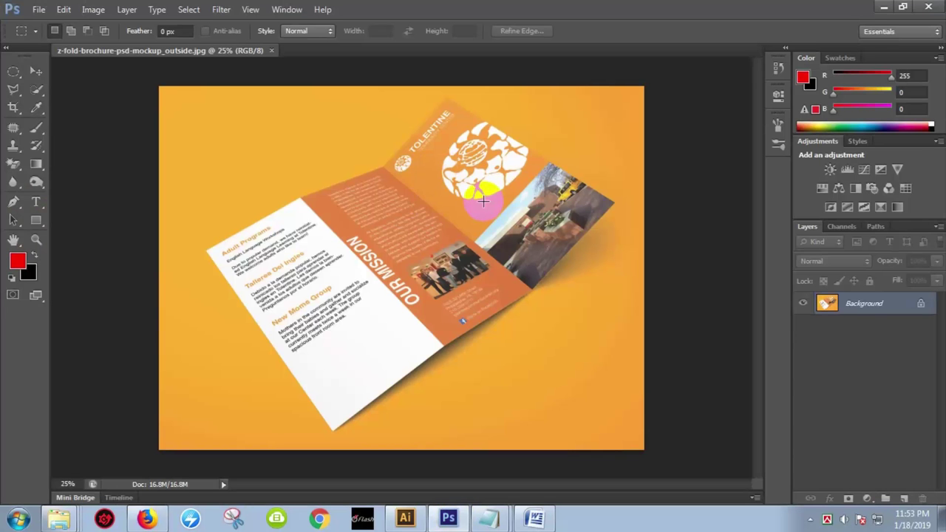
click(406, 519)
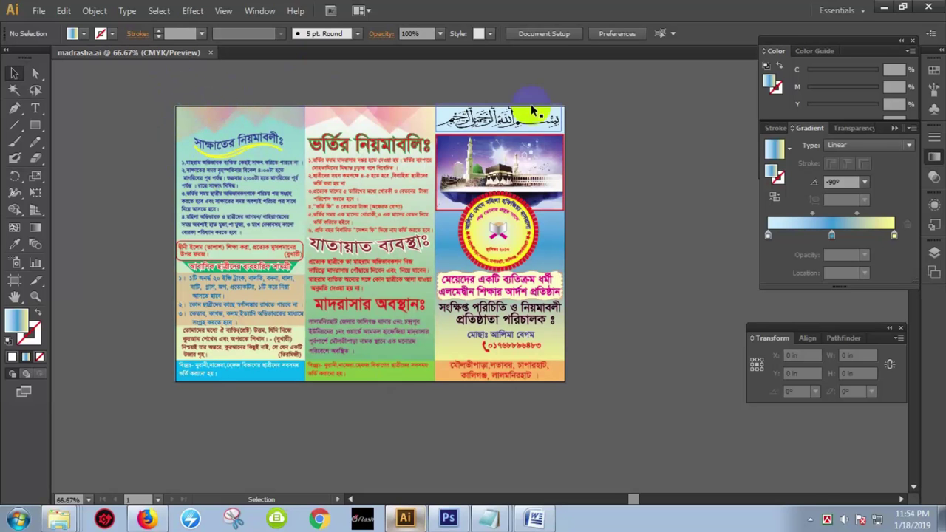
Copy the left panel's 3.8976 in width from Illustrator's Transform panel into Photoshop
click(236, 118)
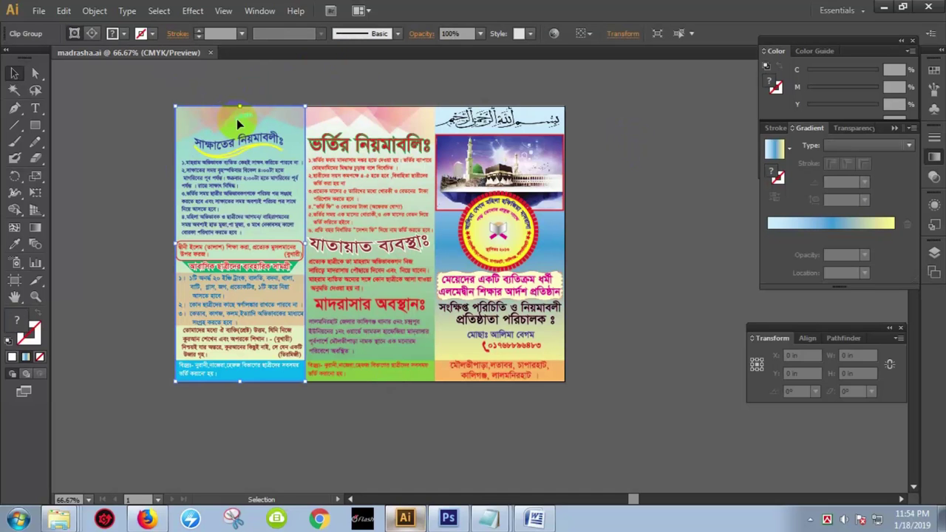
click(785, 332)
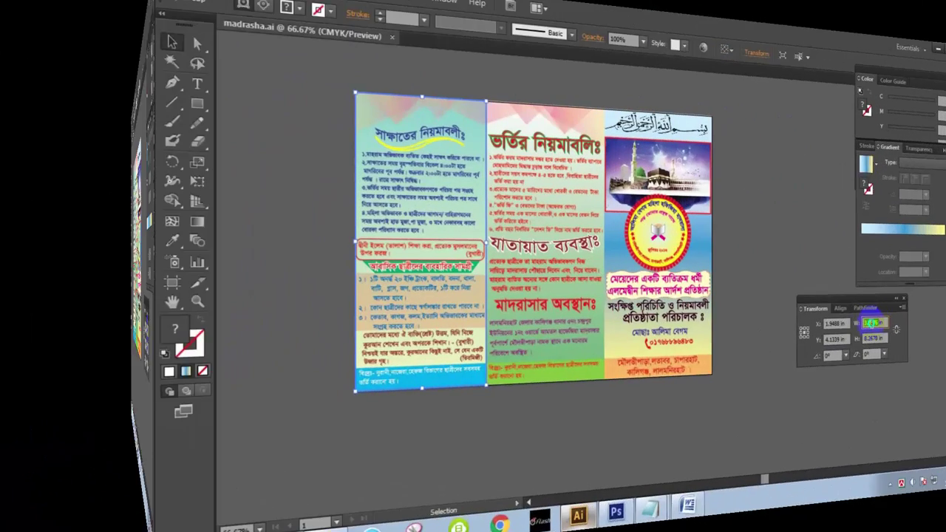
right_click(785, 332)
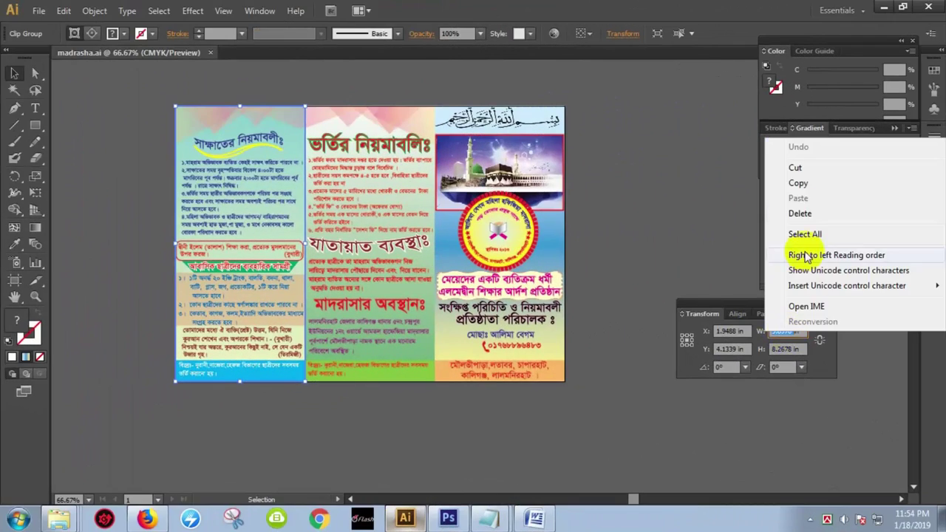
click(798, 183)
click(448, 518)
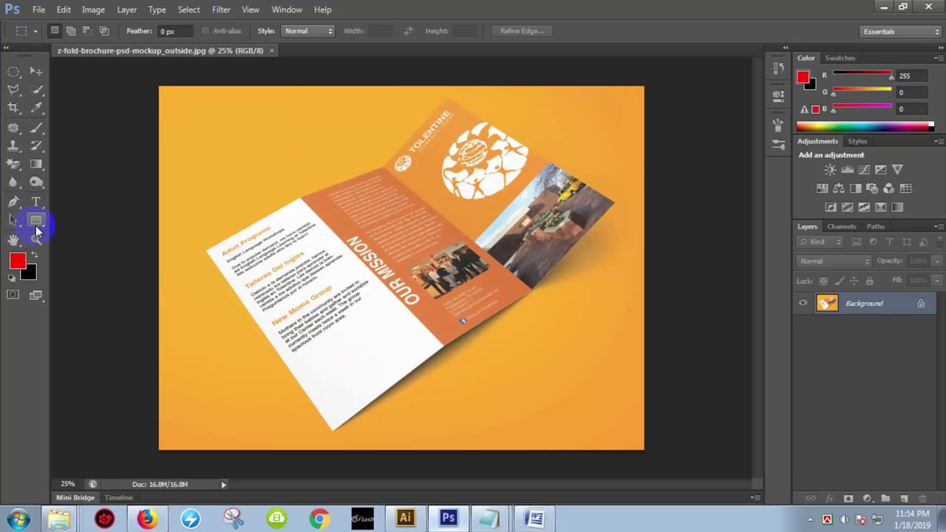
Create a red 3.8976 × 8.2678 in rectangle, pasting the panel height from Illustrator
click(37, 231)
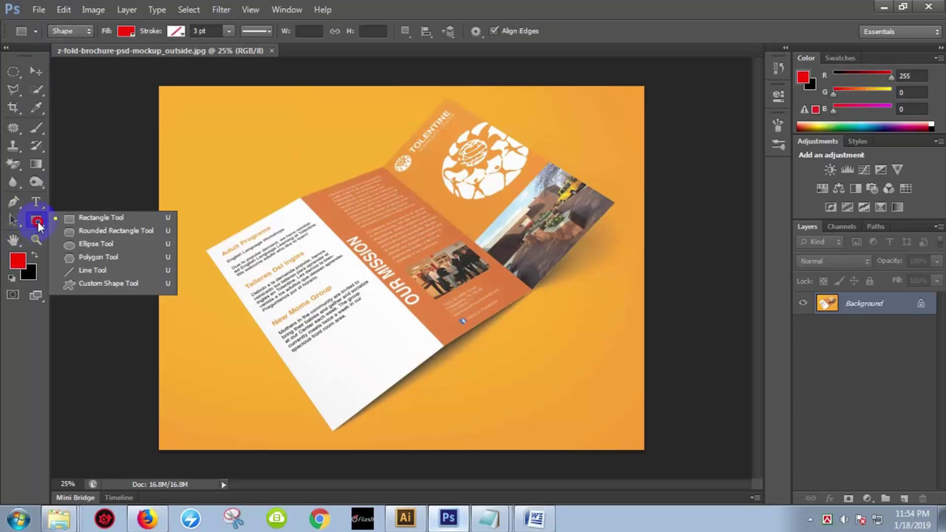
click(81, 204)
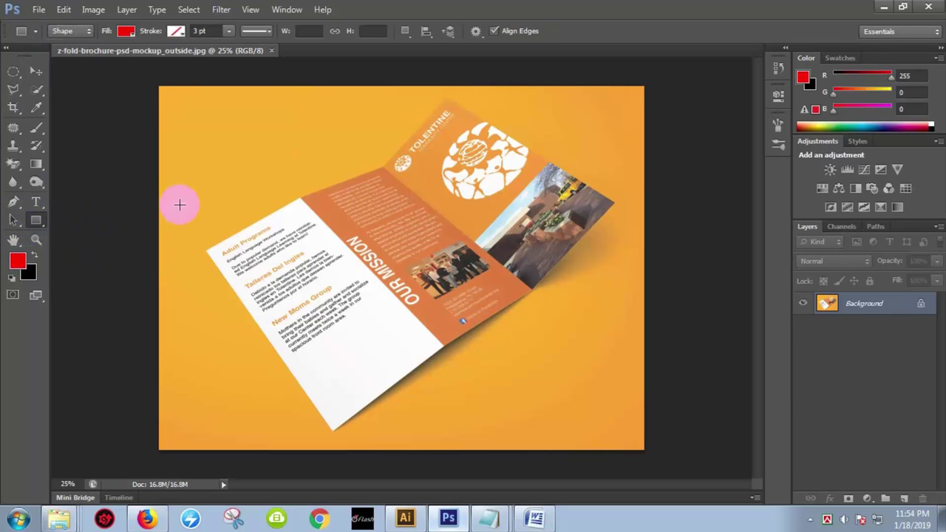
click(214, 190)
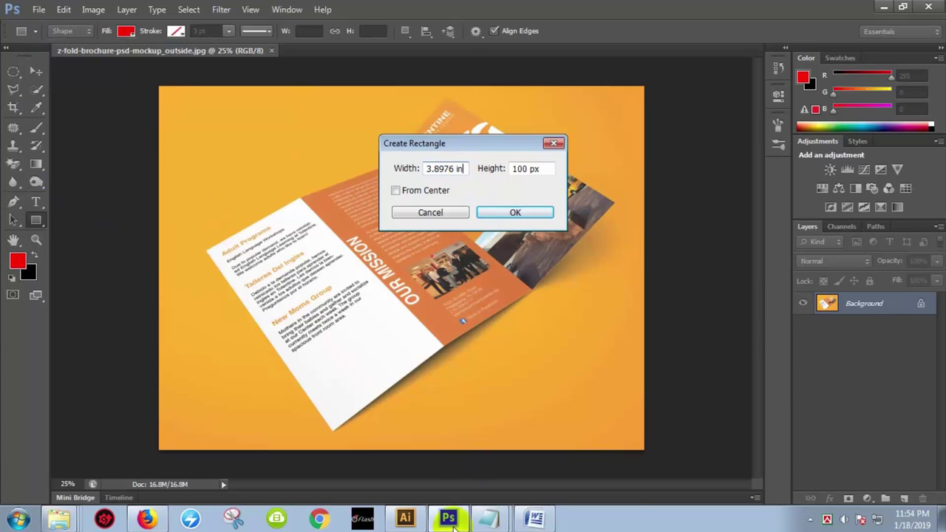
click(405, 519)
click(783, 350)
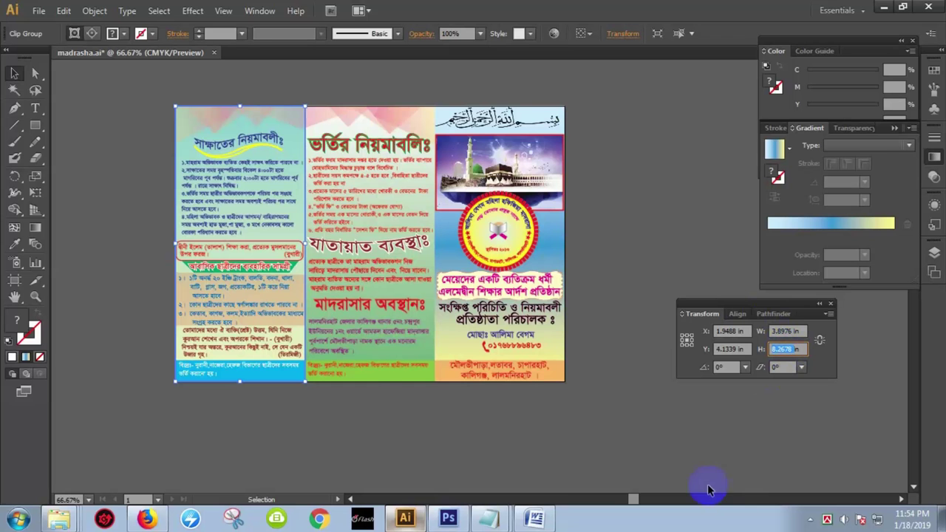
click(448, 519)
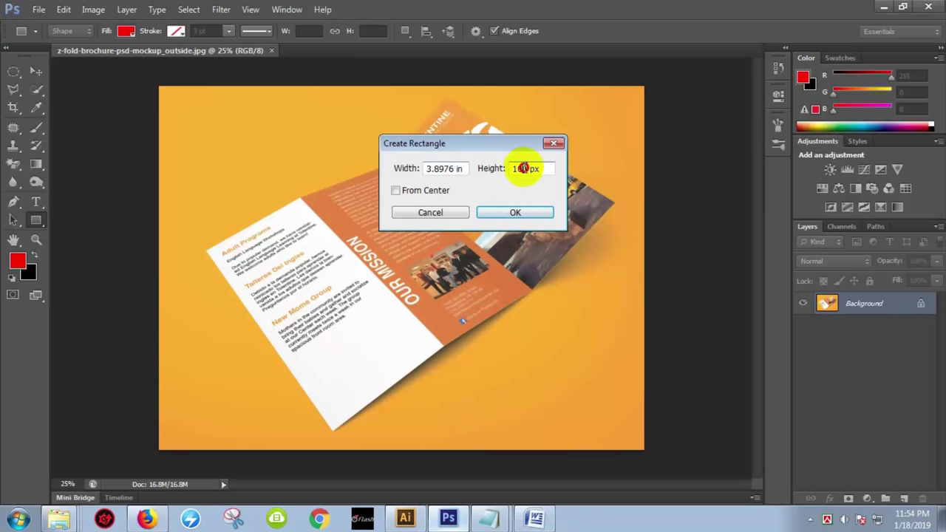
drag(546, 169, 478, 172)
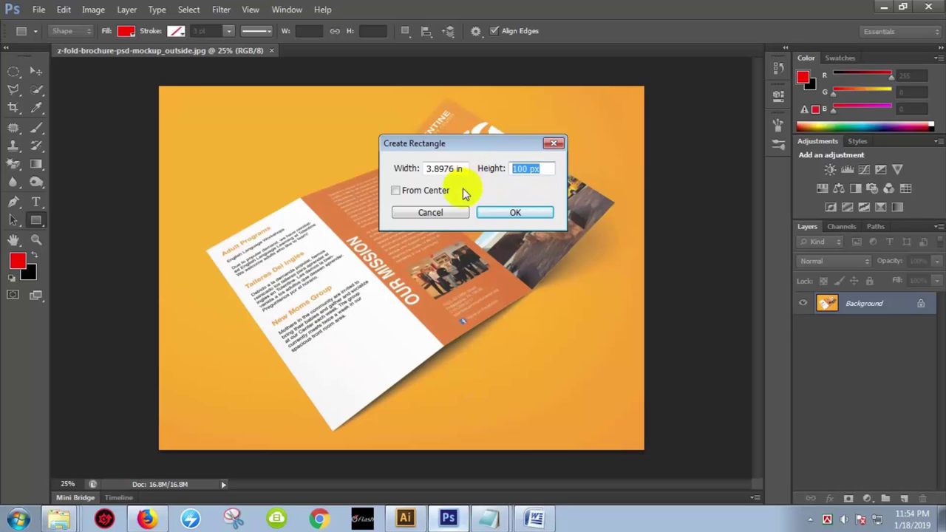
key(ctrl+v)
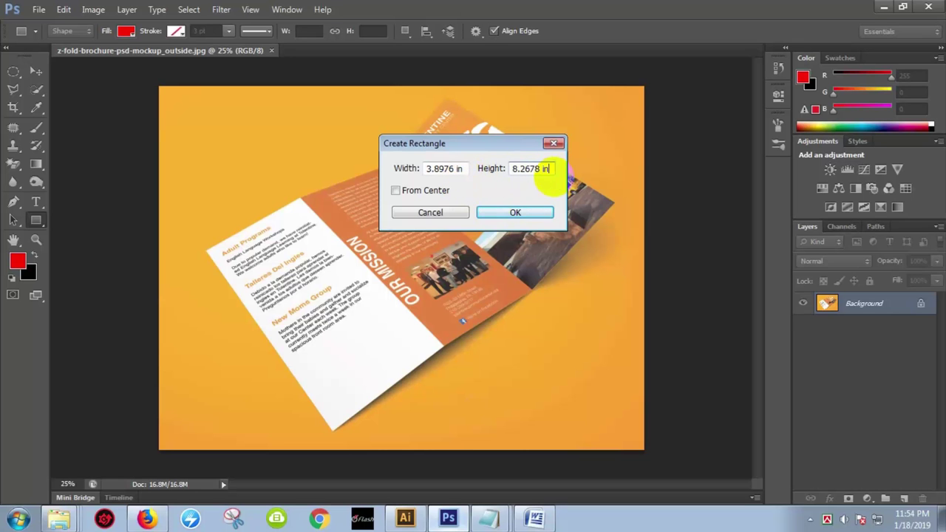
click(502, 214)
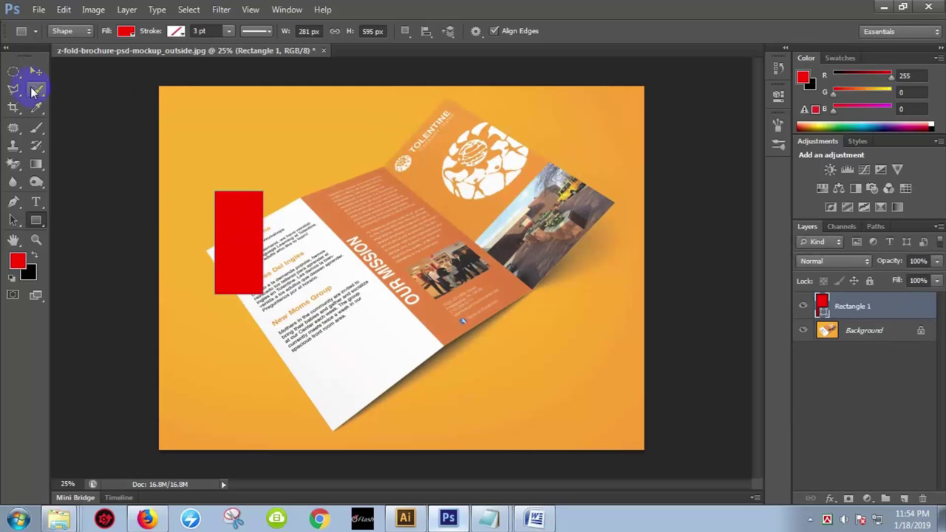
Switch to the Move tool
click(36, 71)
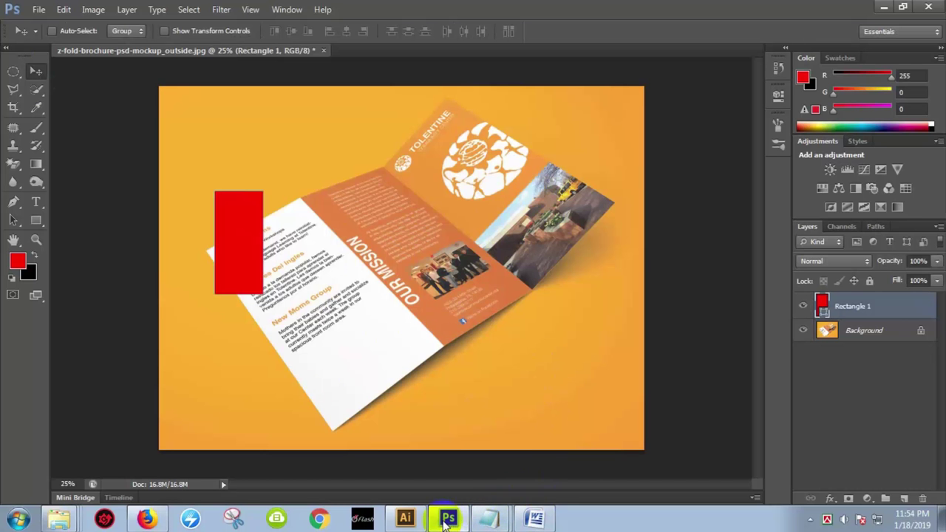
Check the Illustrator layout, then place red rectangle copies across the brochure's three panels
click(404, 518)
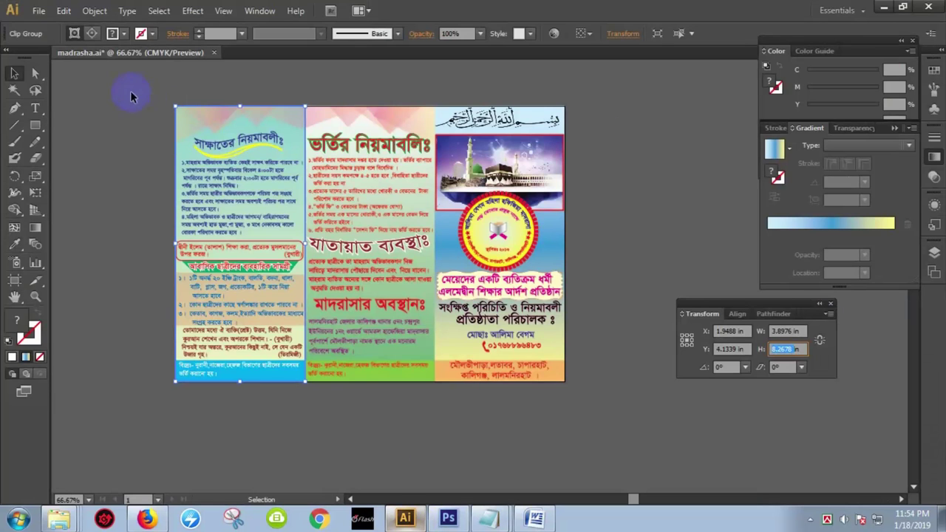
key(ctrl+a)
click(532, 433)
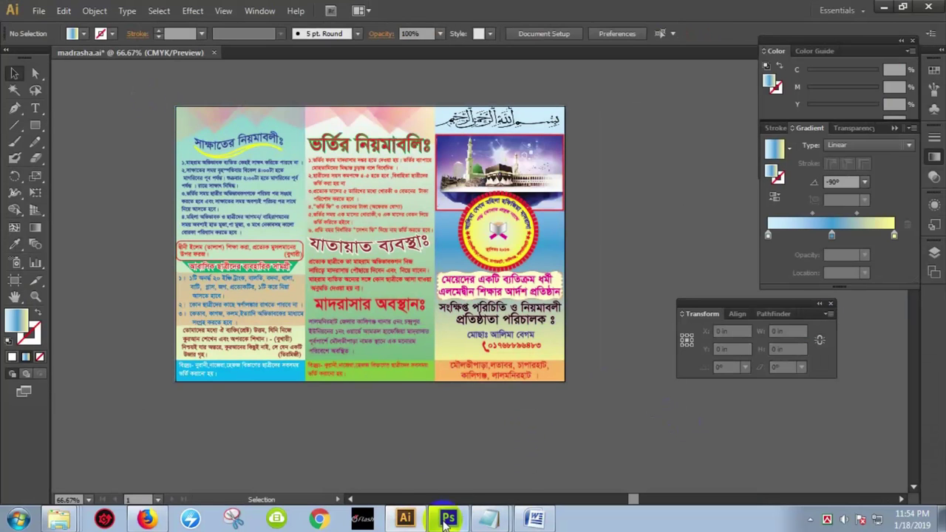
click(449, 519)
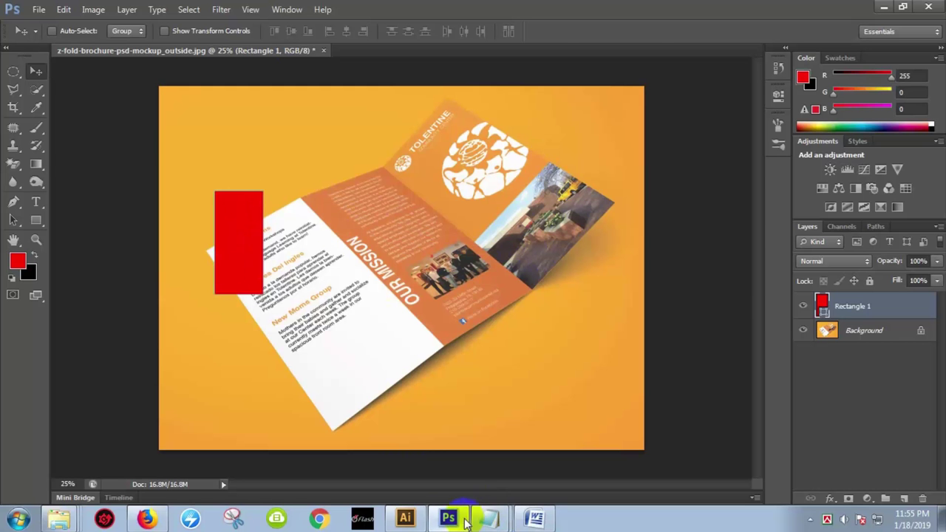
click(405, 519)
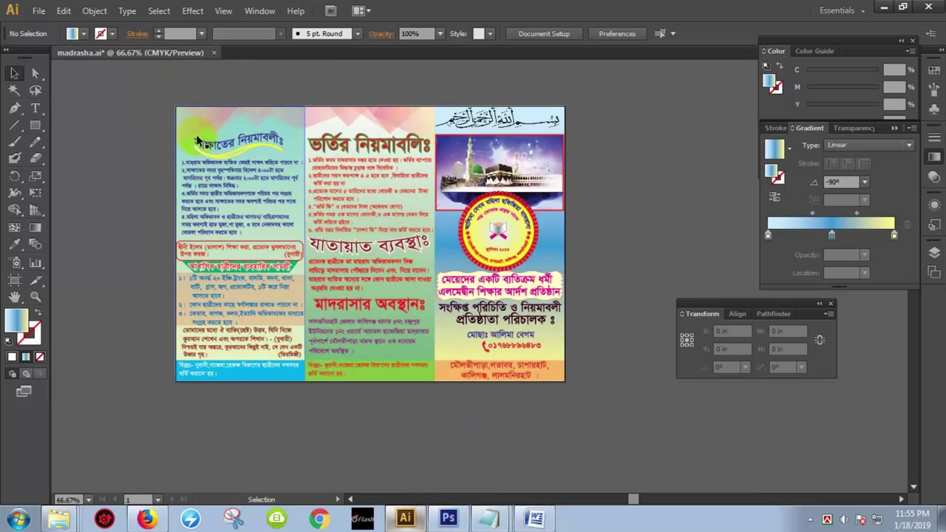
click(448, 519)
mouse_move(239, 204)
mouse_down()
mouse_move(264, 254)
mouse_move(347, 295)
mouse_move(570, 295)
mouse_up()
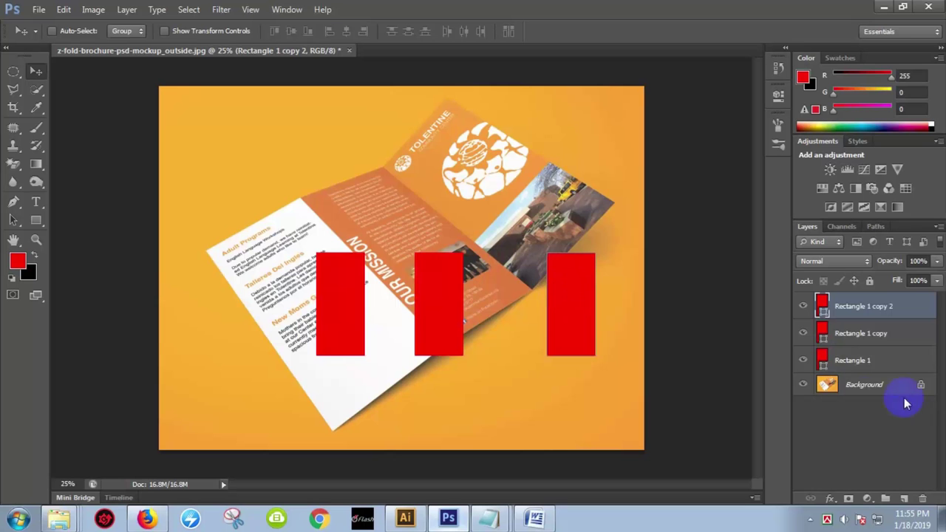
click(861, 363)
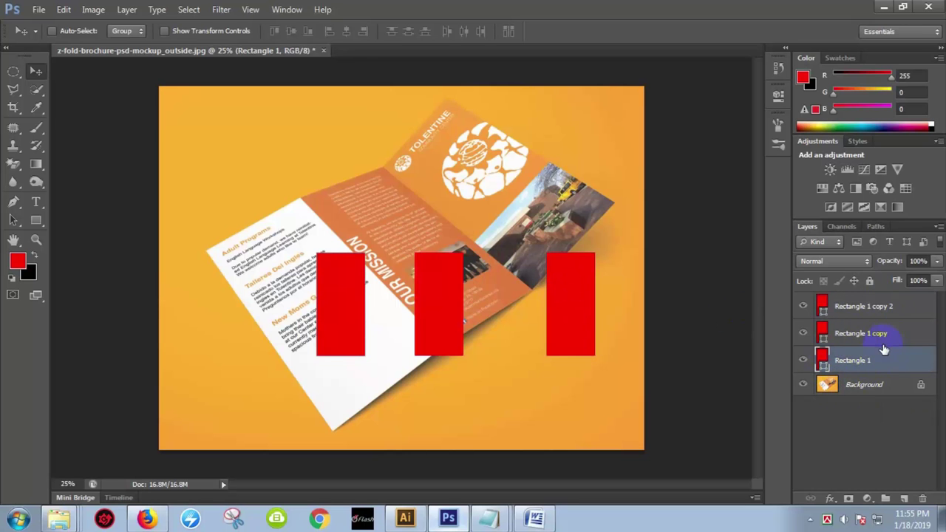
Convert Rectangle 1, Rectangle 1 copy and Rectangle 1 copy 2 into smart objects
click(878, 333)
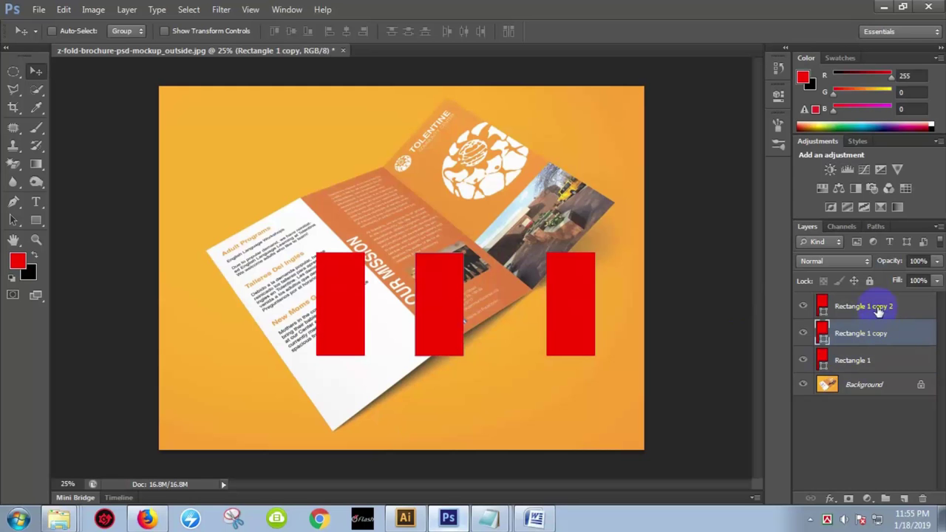
click(878, 310)
click(870, 360)
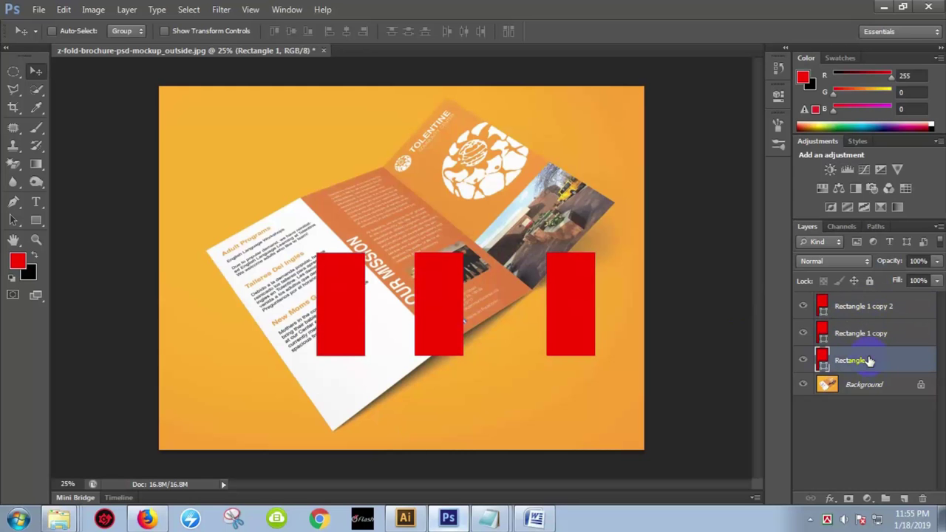
right_click(869, 360)
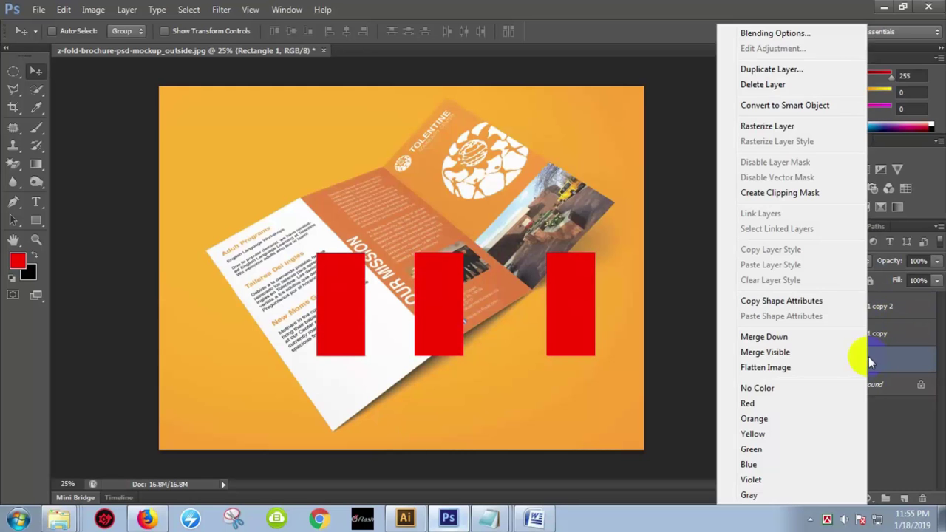
click(788, 107)
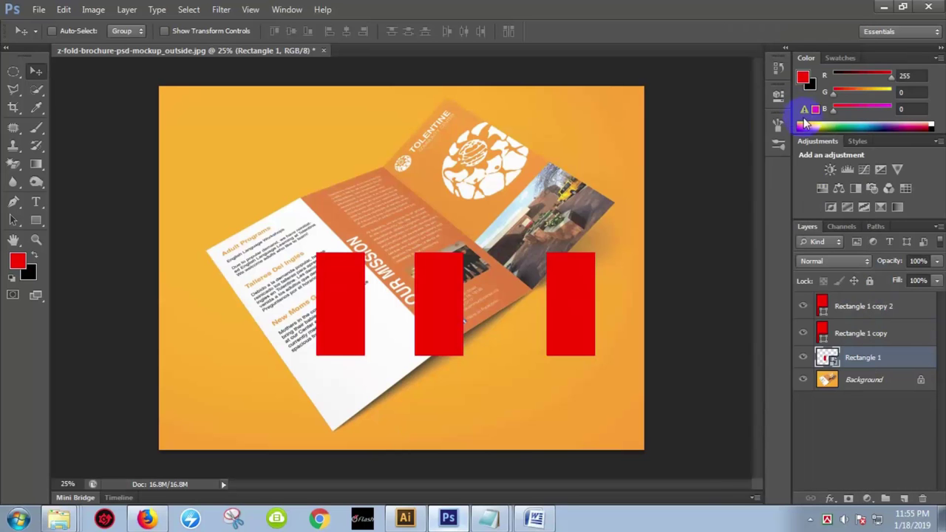
click(861, 334)
right_click(861, 333)
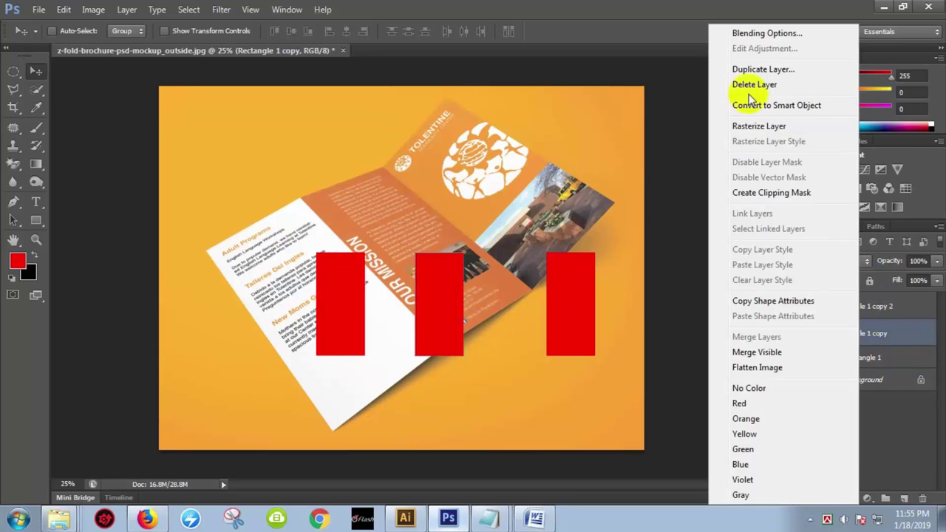
click(778, 108)
click(870, 309)
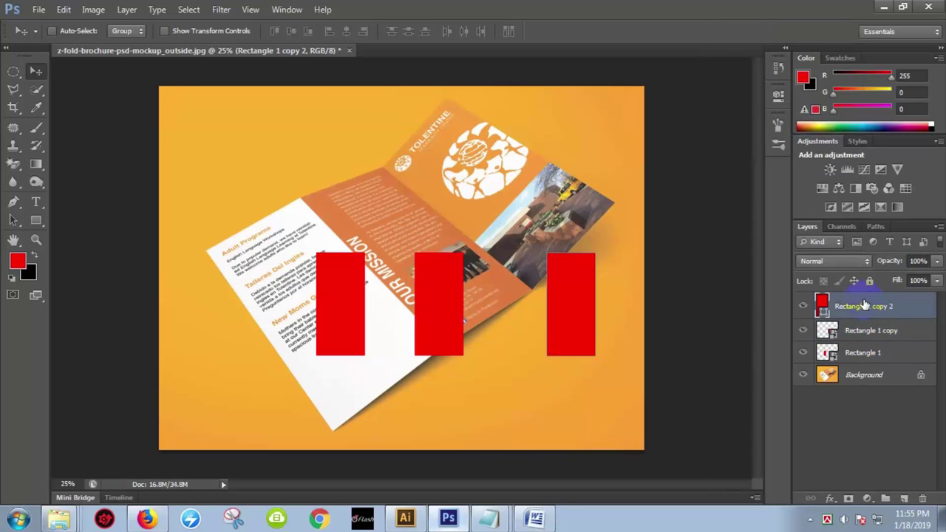
right_click(863, 306)
click(793, 101)
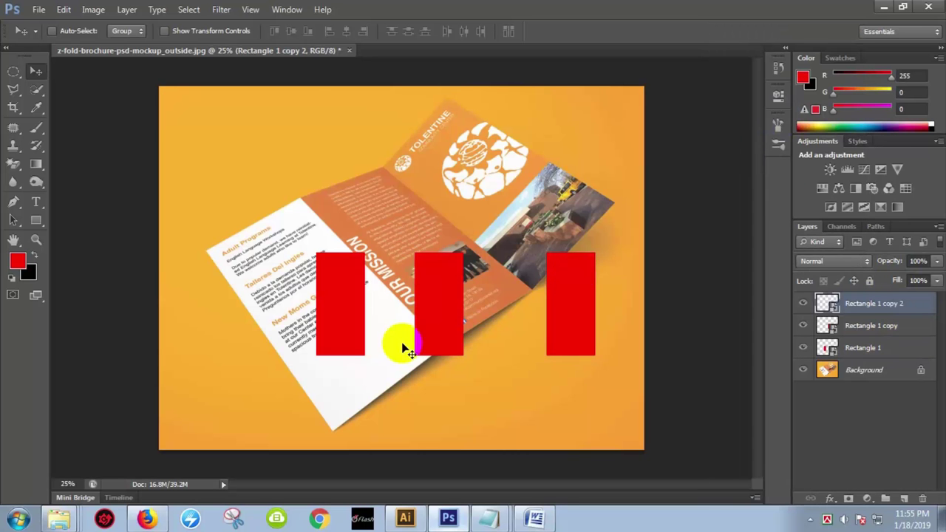
Shift Rectangle 1 left onto the white panel and put it in Distort transform
right_click(338, 305)
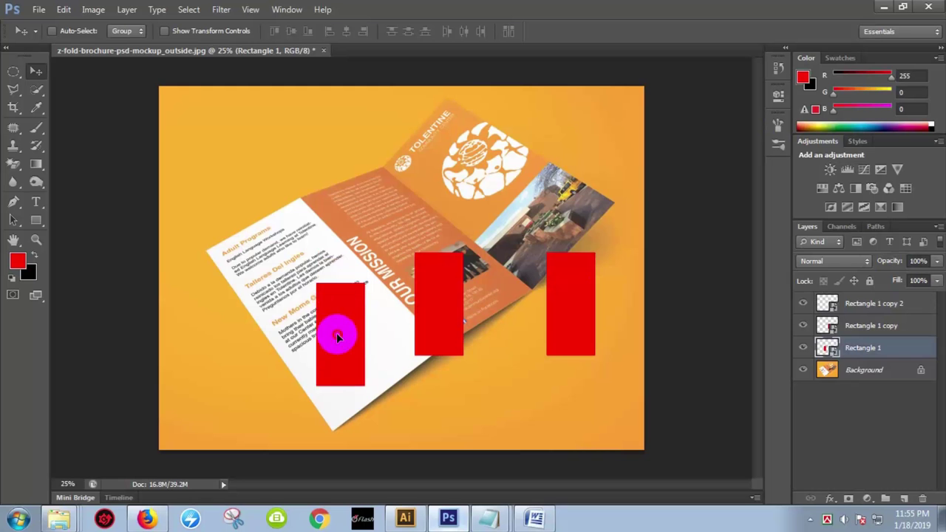
drag(331, 297, 300, 300)
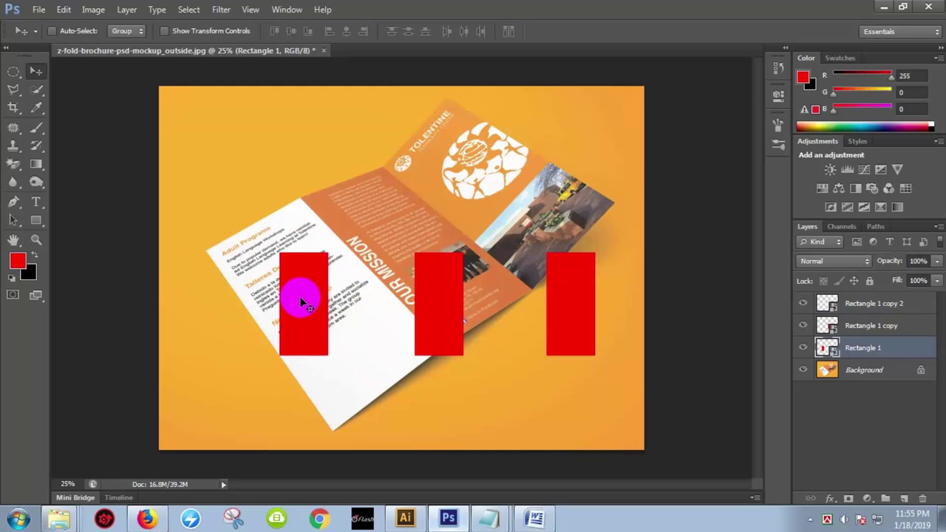
key(ctrl+t)
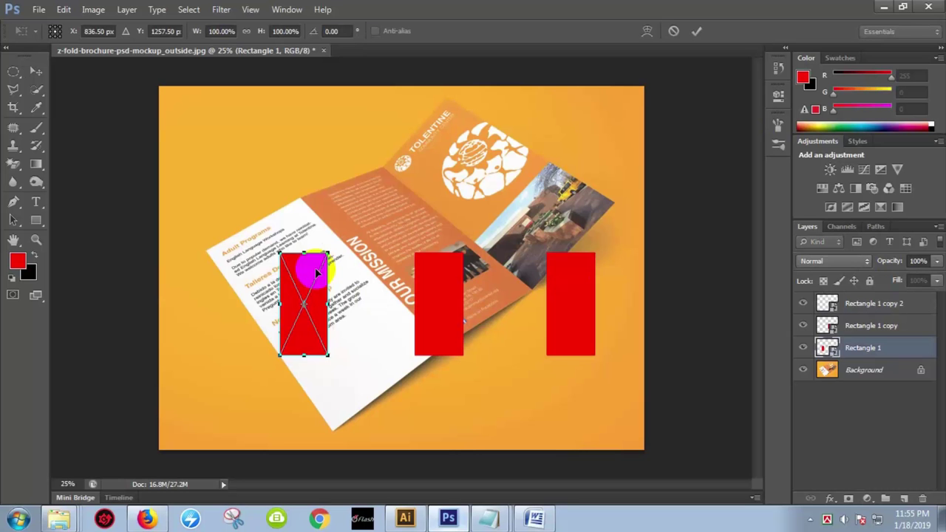
right_click(297, 279)
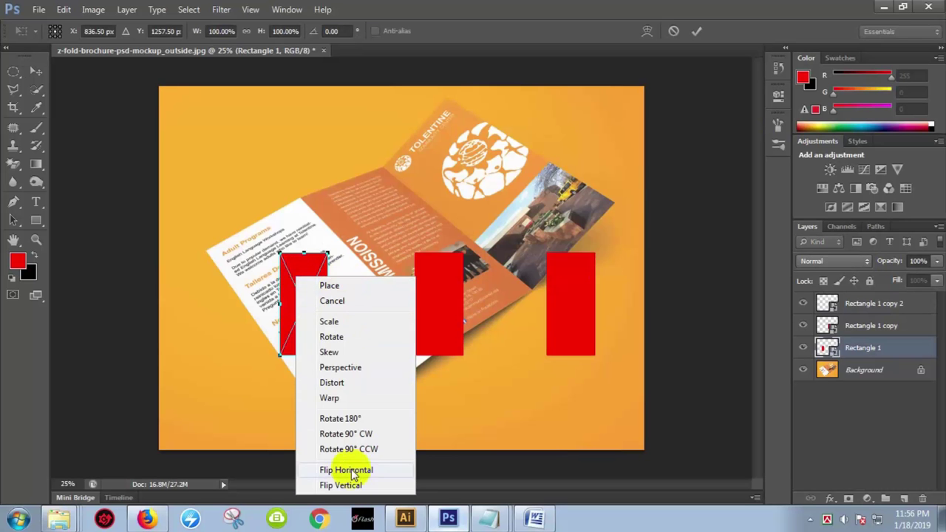
click(342, 384)
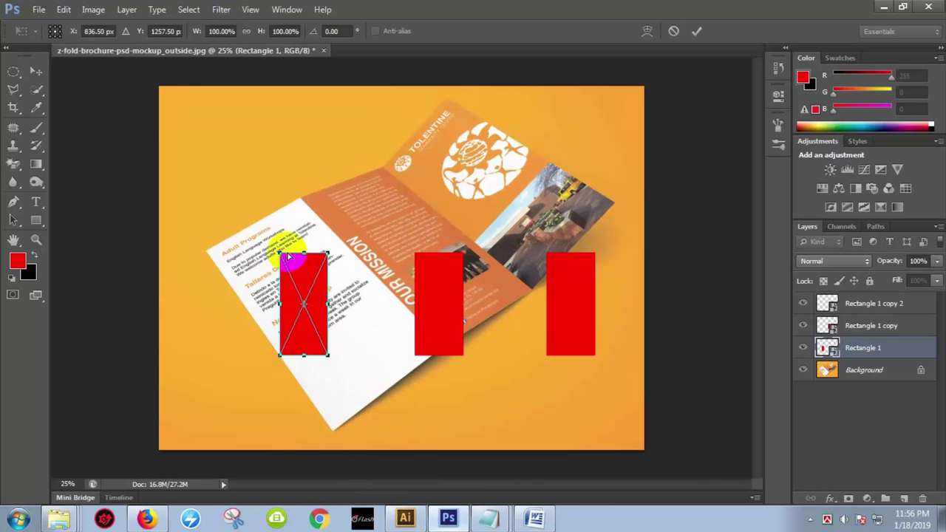
click(306, 310)
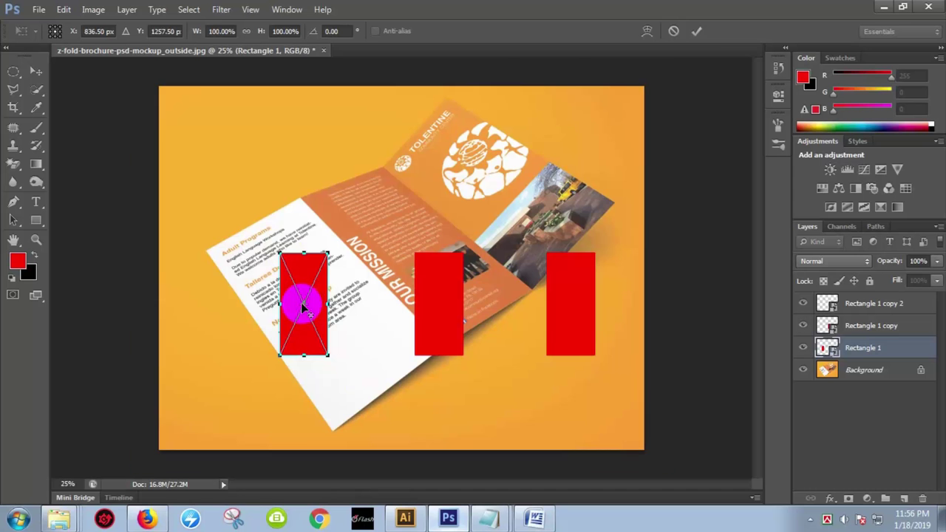
key(ctrl+plus)
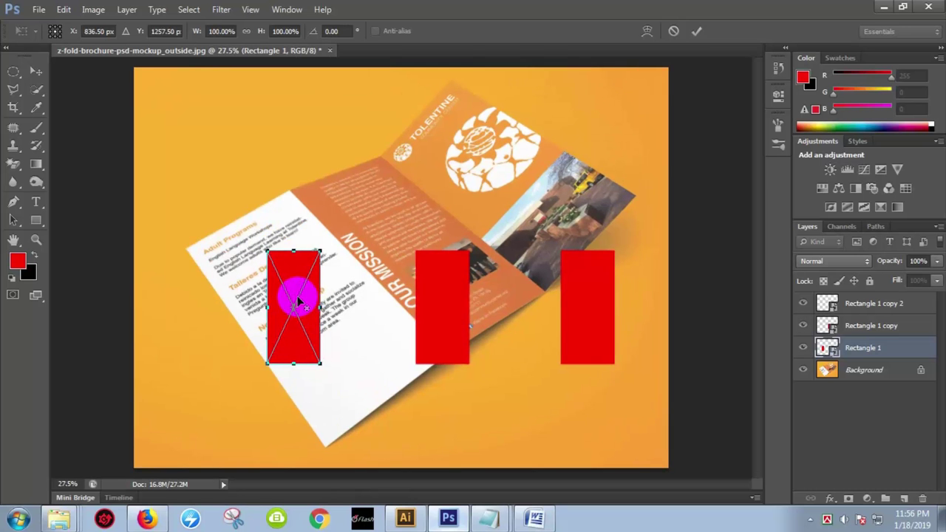
Drag Rectangle 1's top-left and top-right corners out to follow the slanted left panel
scroll(298, 301, up, 1)
scroll(298, 302, up, 1)
scroll(298, 302, up, 1)
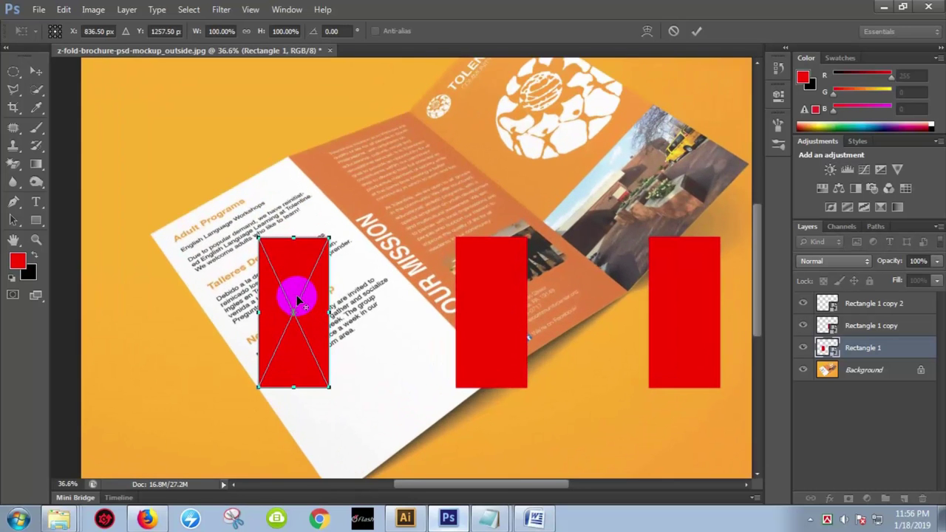
scroll(287, 305, up, 1)
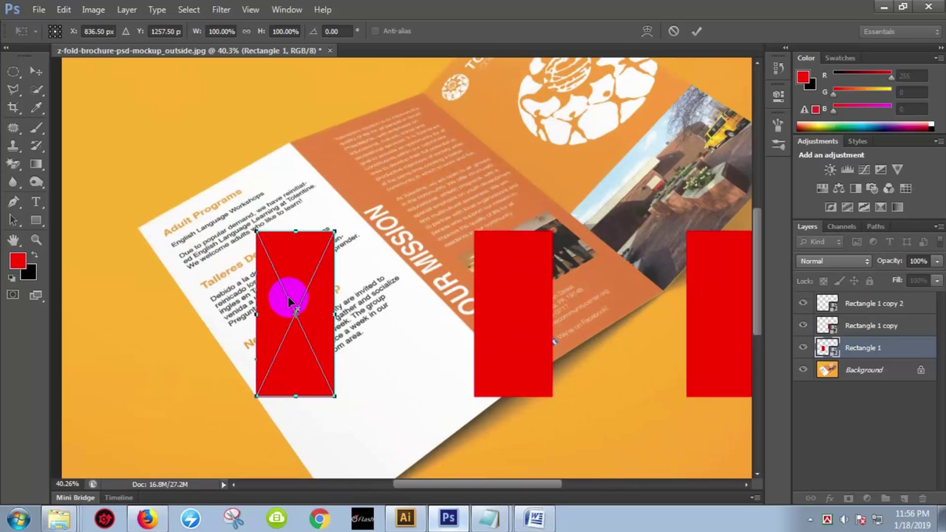
scroll(297, 273, down, 2)
scroll(296, 274, up, 3)
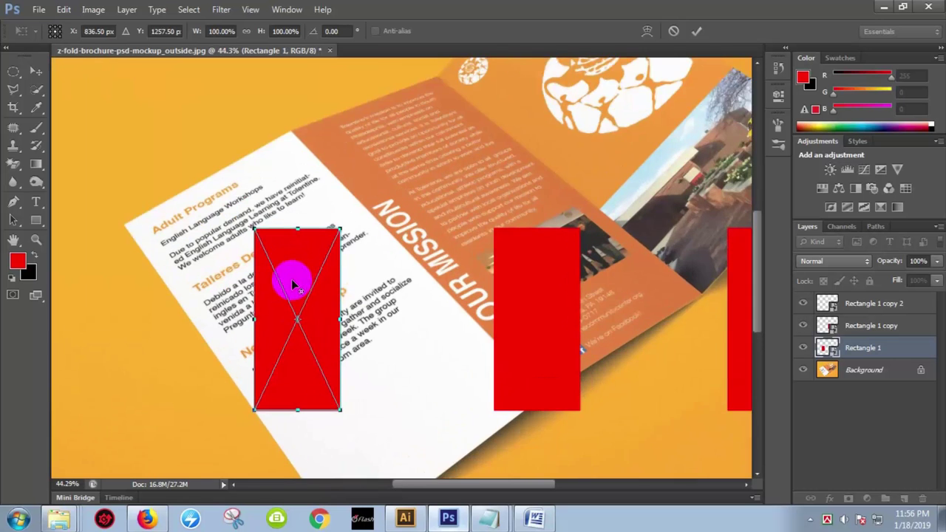
scroll(291, 274, up, 1)
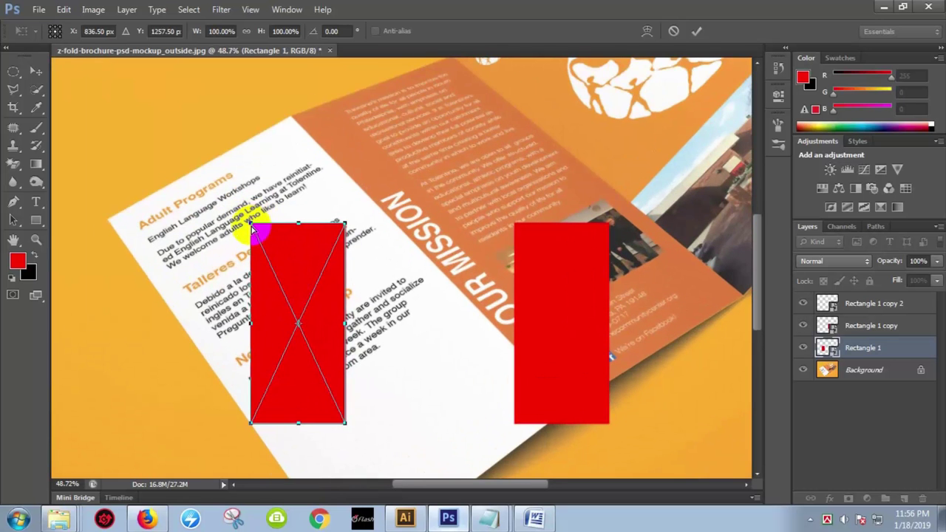
scroll(251, 229, up, 1)
scroll(252, 230, up, 1)
scroll(255, 231, up, 1)
scroll(257, 233, up, 1)
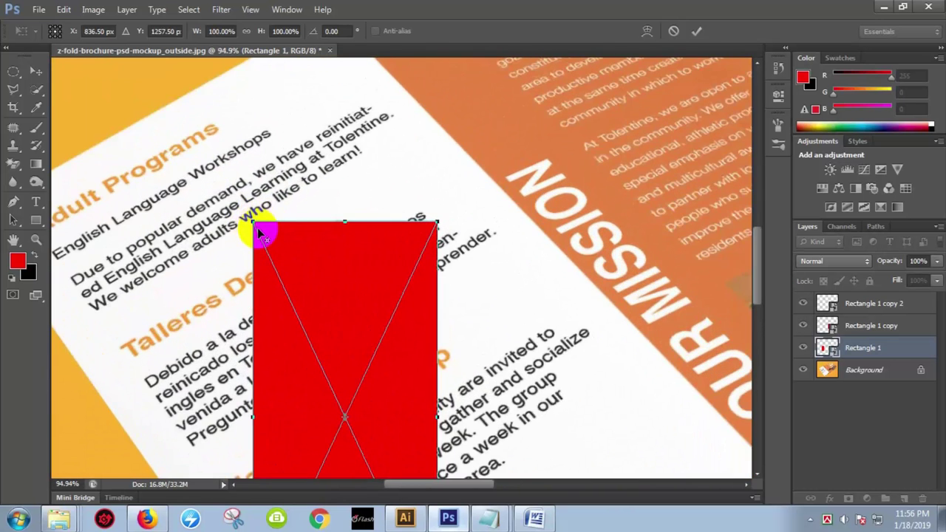
scroll(259, 233, down, 1)
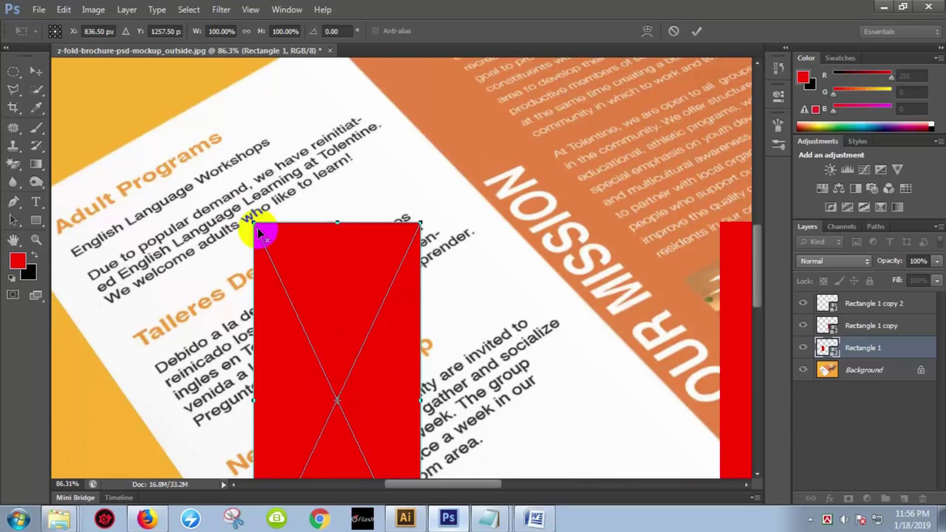
scroll(260, 234, up, 1)
scroll(262, 234, up, 1)
scroll(264, 235, down, 1)
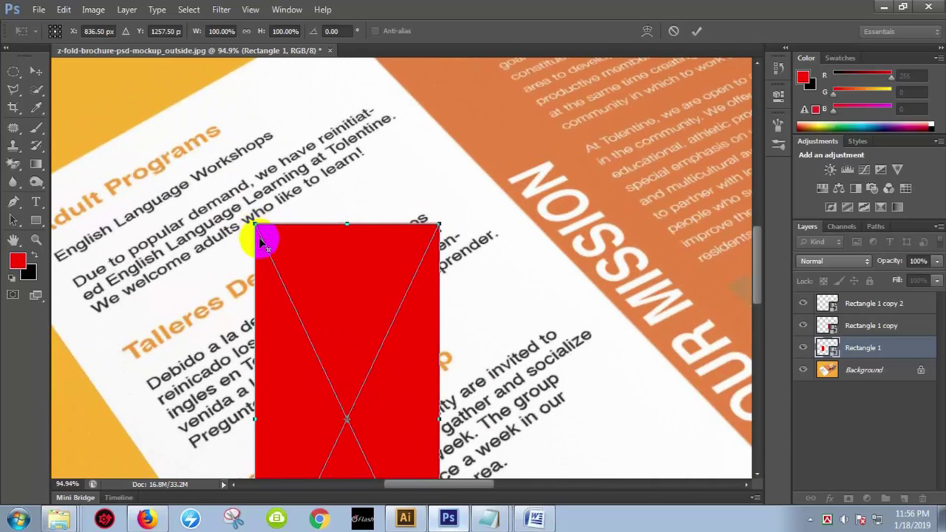
scroll(268, 251, down, 2)
scroll(271, 266, down, 1)
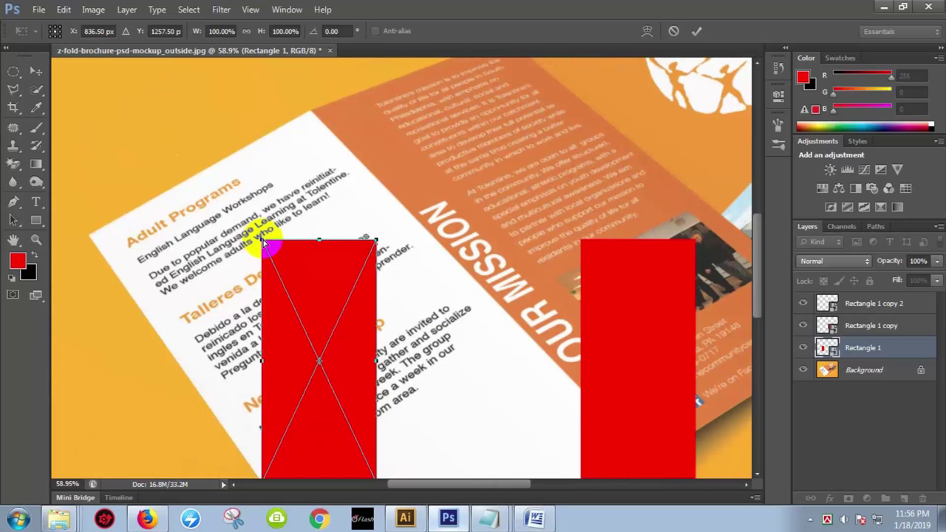
drag(262, 241, 90, 235)
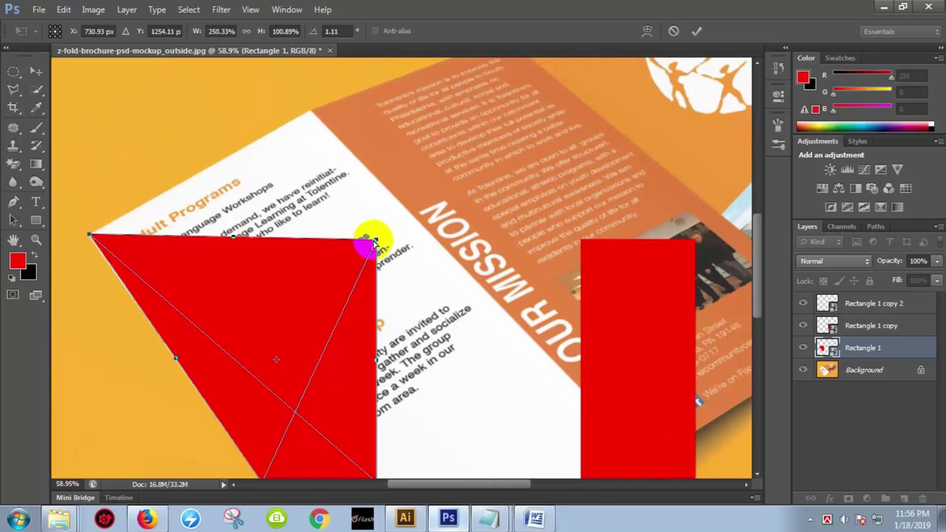
mouse_move(375, 241)
mouse_down()
mouse_move(319, 323)
mouse_move(307, 191)
mouse_move(312, 109)
mouse_up()
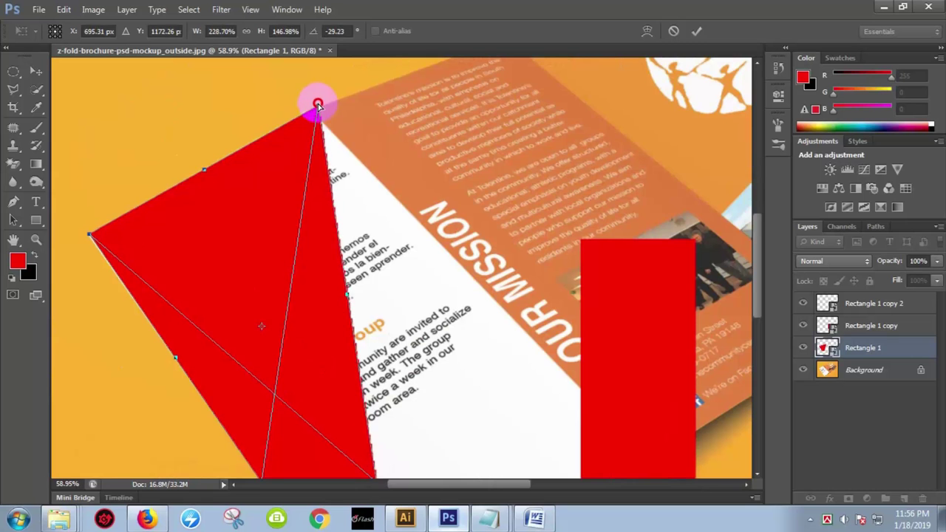
scroll(371, 300, down, 3)
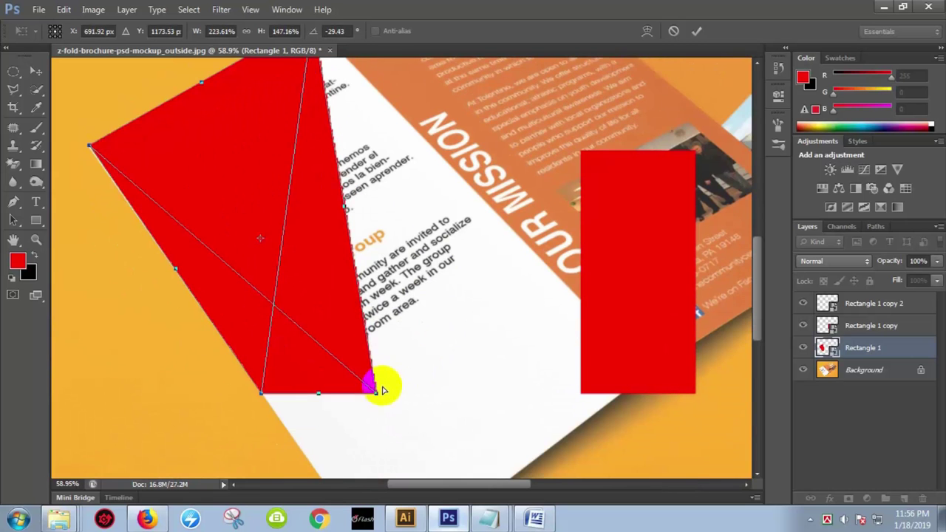
right_click(657, 269)
Commit the distortion, then move Rectangle 1 copy up and to the right
click(684, 271)
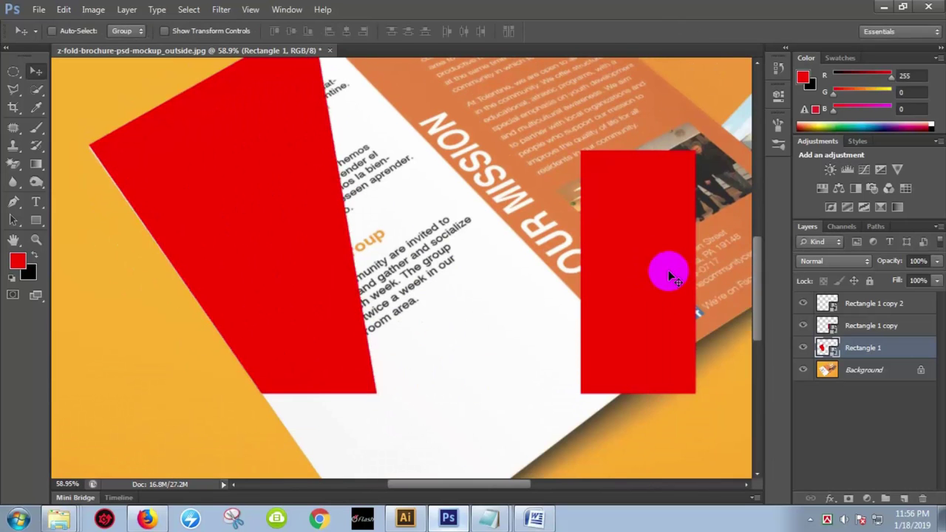
scroll(618, 253, right, 1)
right_click(618, 254)
click(630, 261)
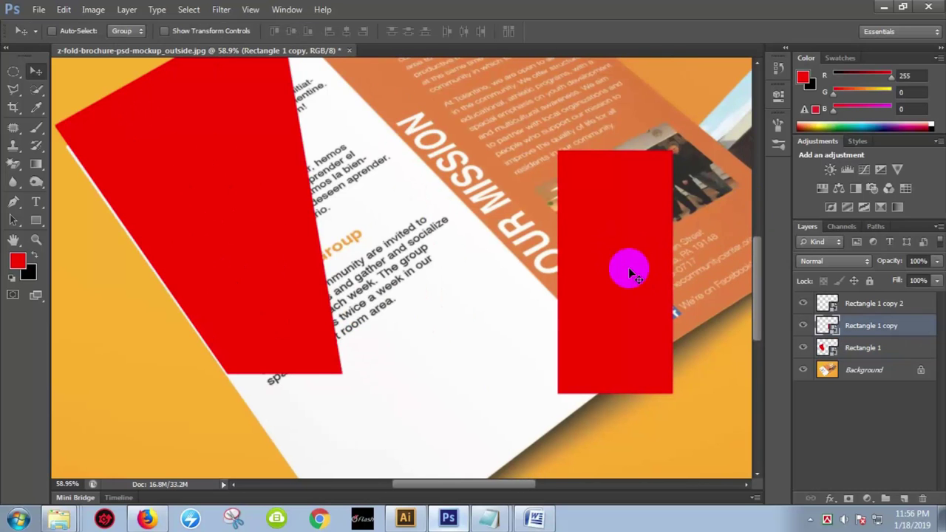
drag(629, 268, 749, 169)
key(ctrl+z)
drag(601, 246, 664, 154)
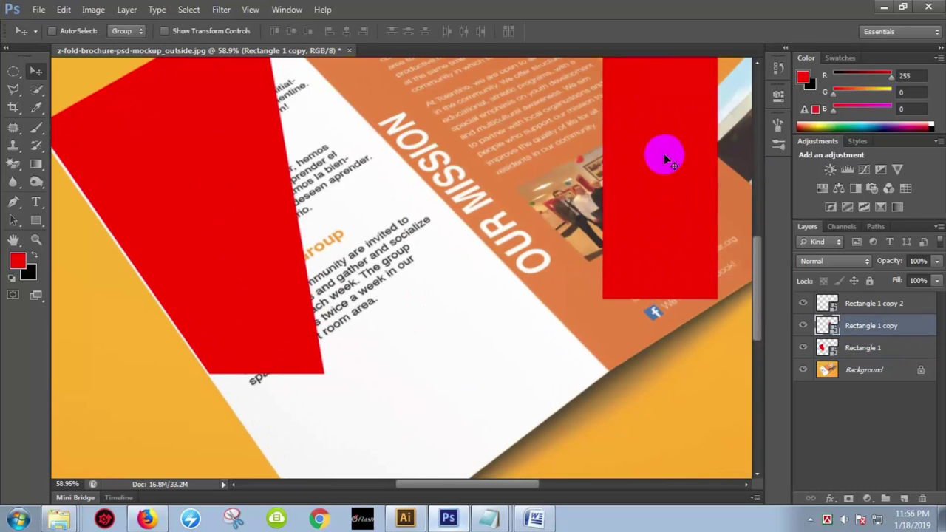
Distort Rectangle 1 again, pulling its lower corners to the left panel's corners
right_click(277, 315)
click(279, 308)
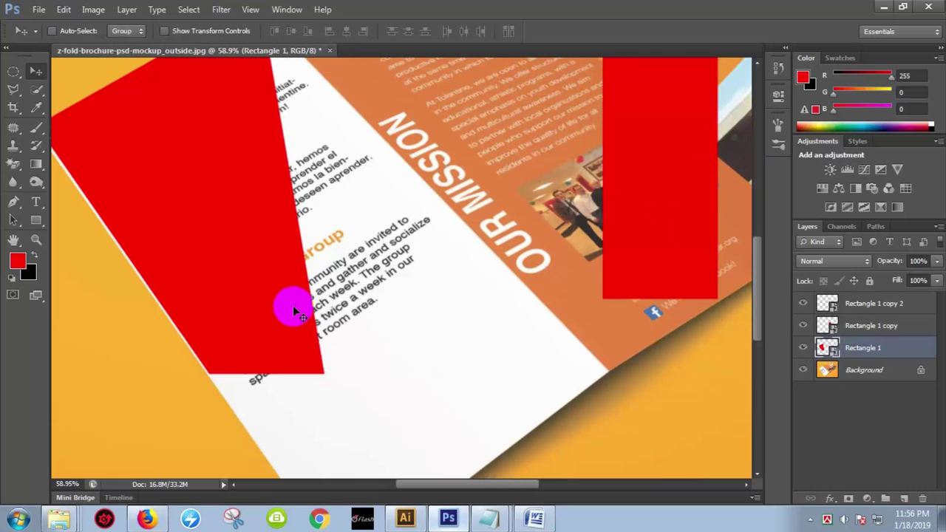
key(ctrl+t)
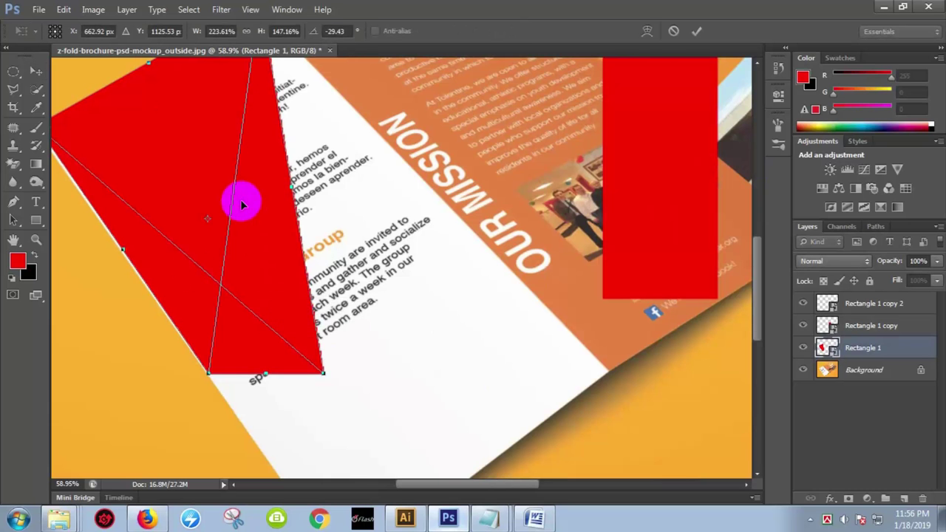
right_click(216, 206)
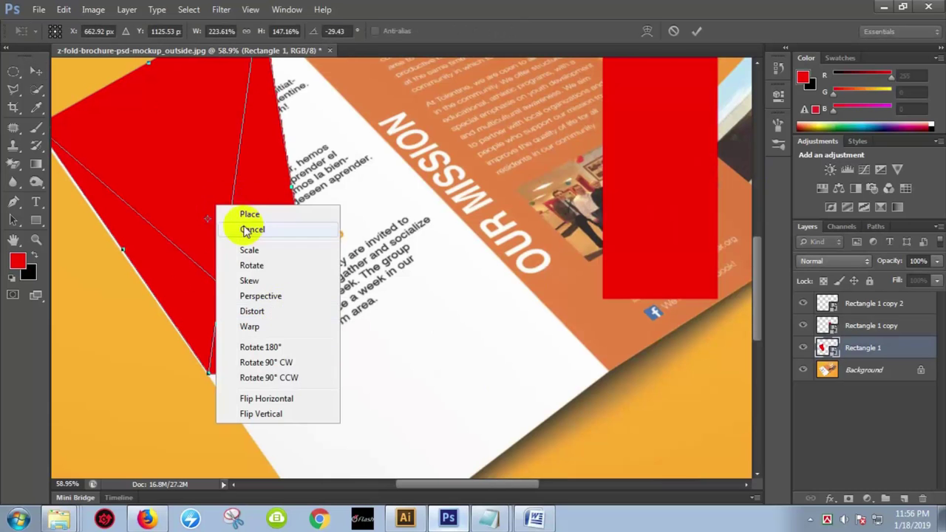
click(264, 313)
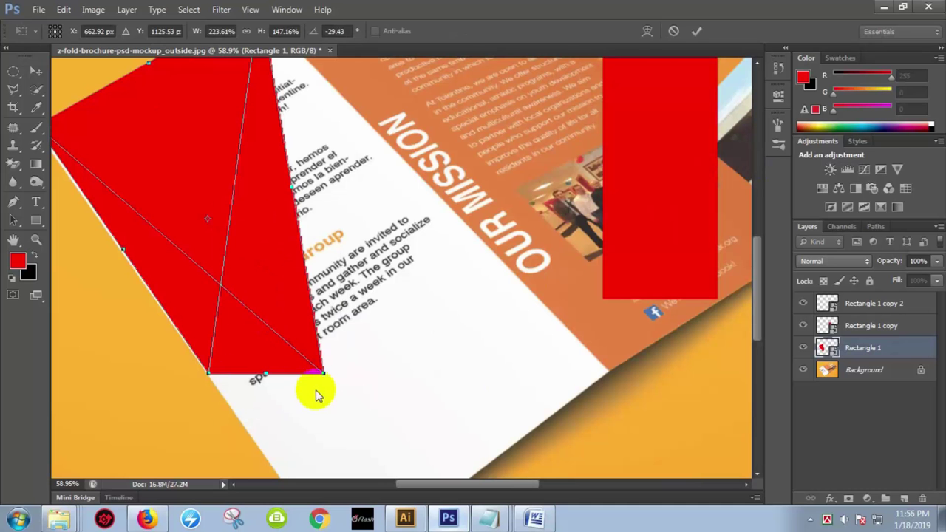
drag(321, 375, 607, 371)
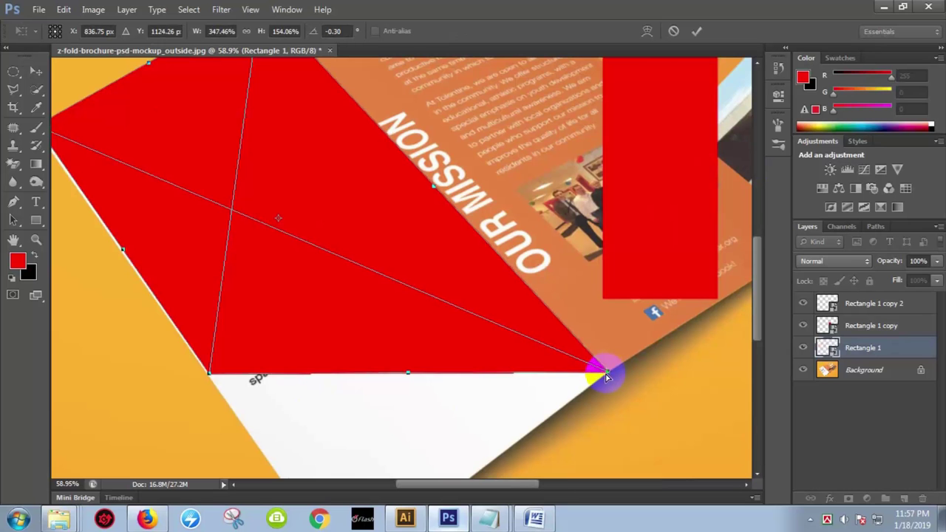
scroll(334, 391, down, 1)
click(211, 340)
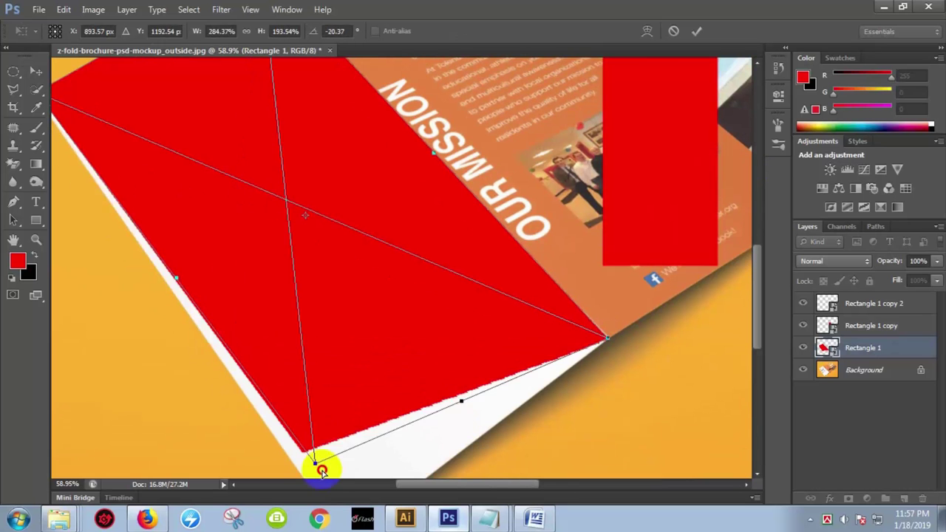
drag(211, 340, 327, 484)
key(ctrl+minus)
key(ctrl+minus)
key(ctrl+minus)
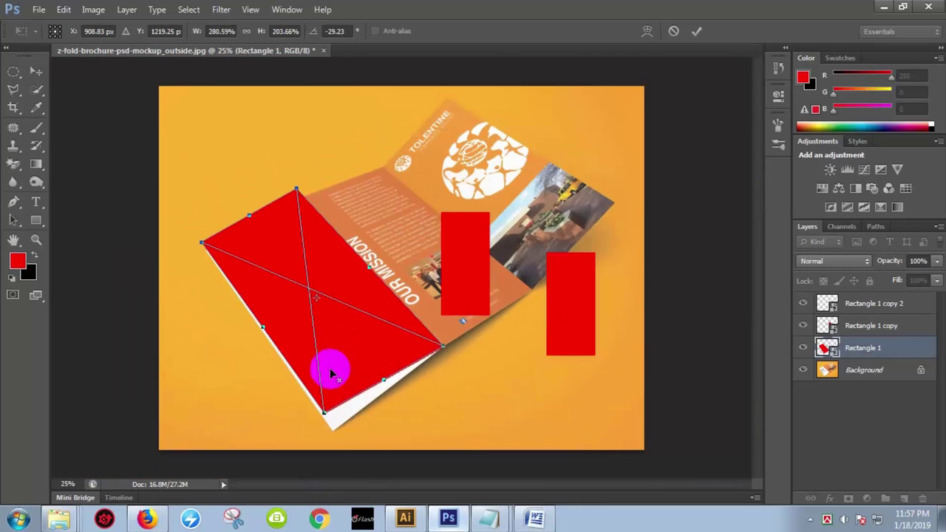
click(333, 422)
drag(326, 416, 333, 428)
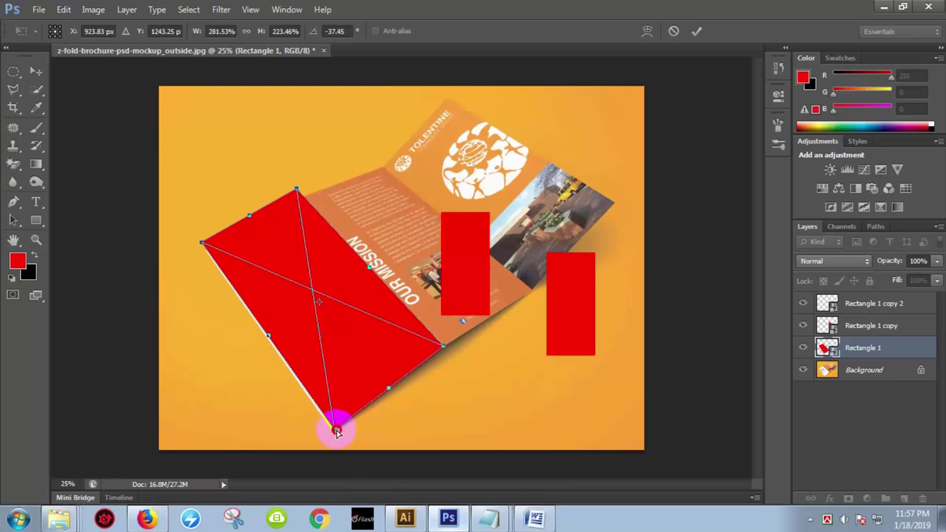
Zoom in and shift the distorted red shape slightly down and right
scroll(213, 255, up, 3)
scroll(207, 240, up, 4)
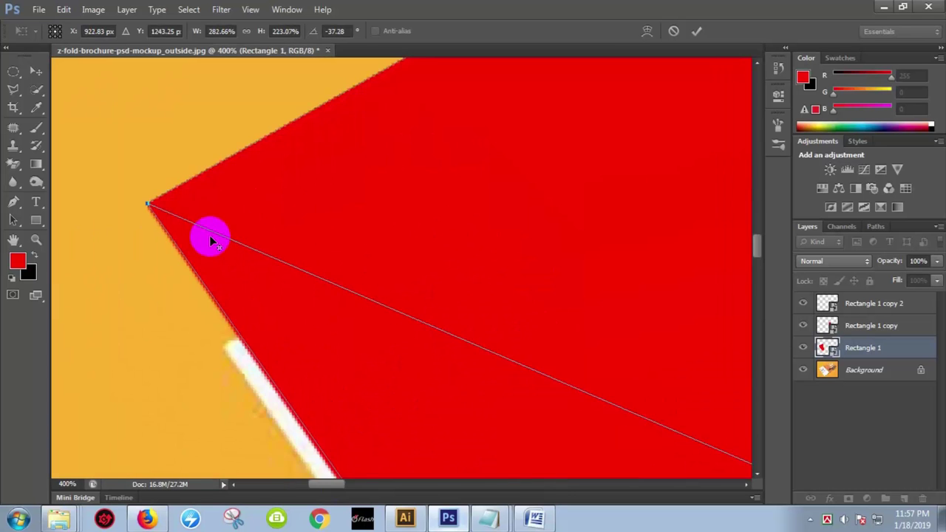
scroll(209, 235, up, 3)
drag(228, 215, 288, 428)
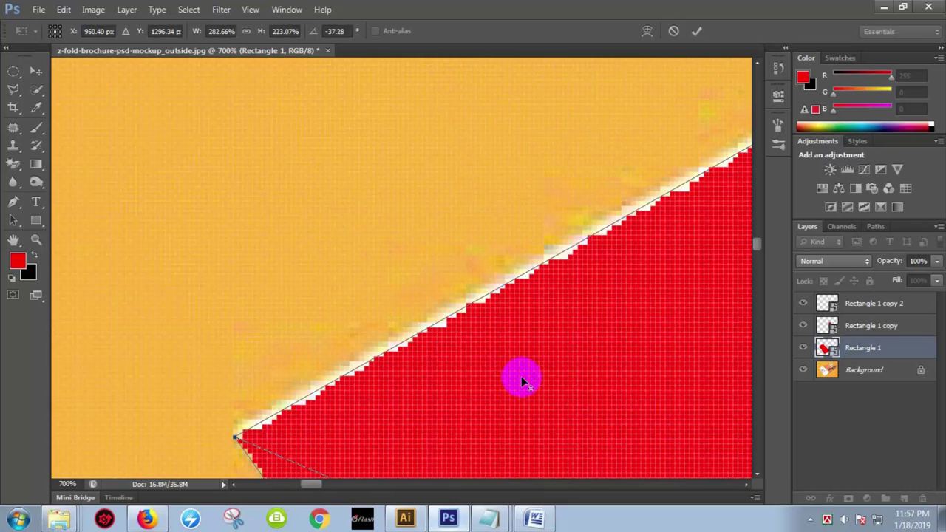
Snap the shape's top corner onto the panel's top corner and commit the distortion
scroll(521, 376, down, 3)
scroll(607, 363, down, 2)
scroll(648, 344, right, 5)
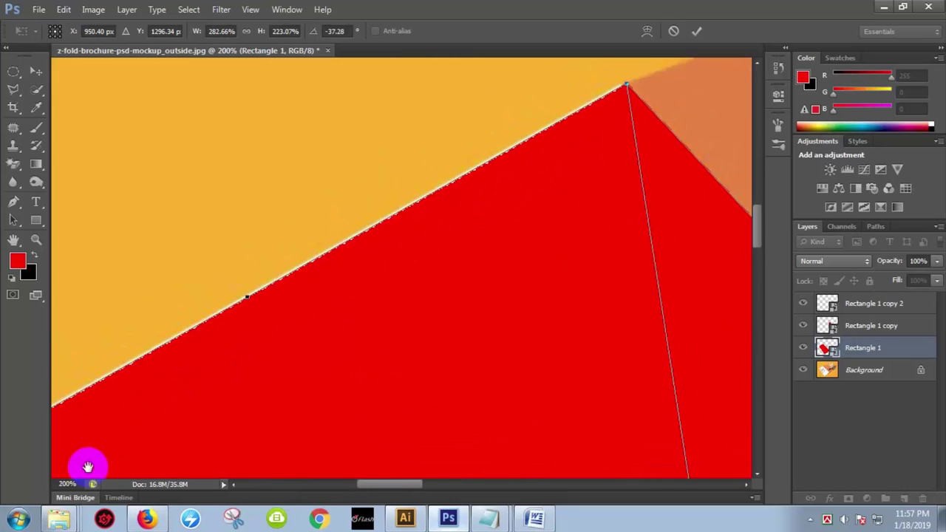
scroll(85, 465, up, 3)
scroll(496, 272, up, 2)
scroll(513, 264, up, 3)
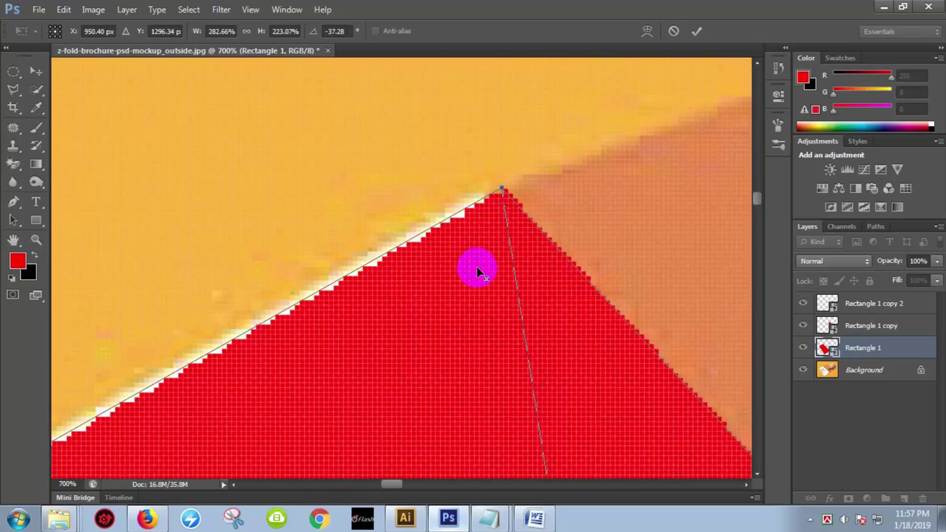
drag(501, 191, 478, 195)
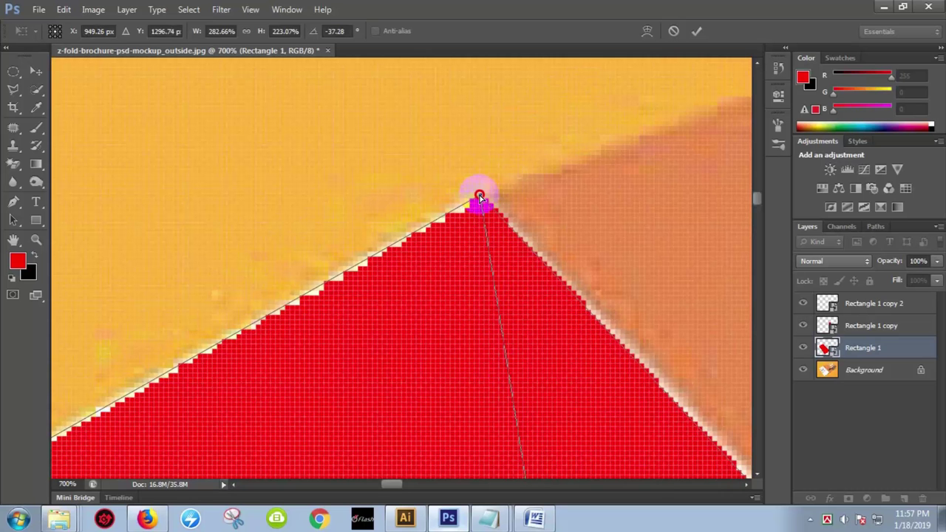
drag(458, 305, 519, 279)
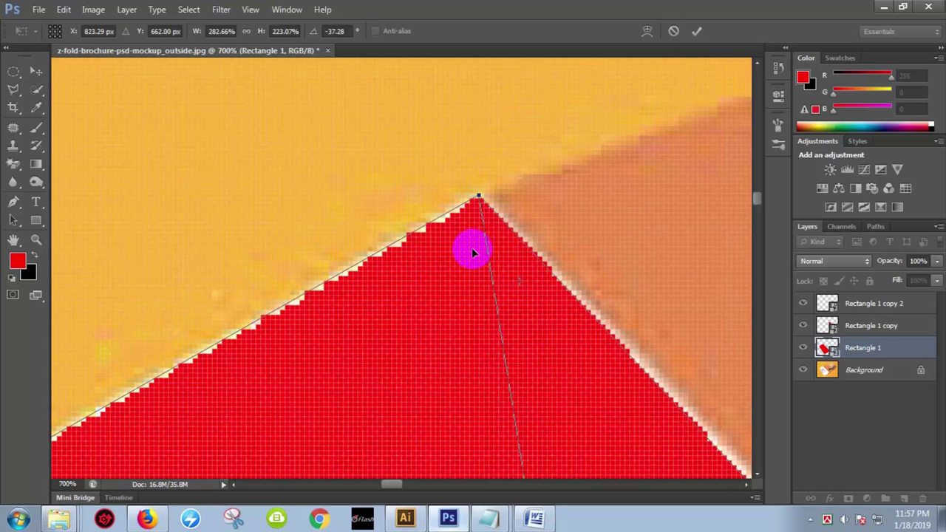
key(Return)
scroll(462, 342, down, 5)
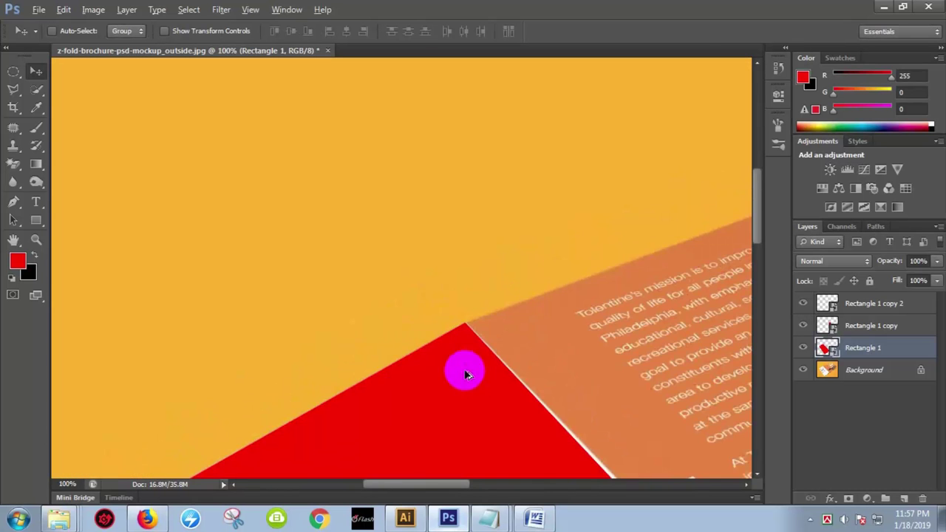
Restart Free Transform on the red shape in Distort mode and nudge its left corner onto the panel edge
drag(449, 422, 496, 138)
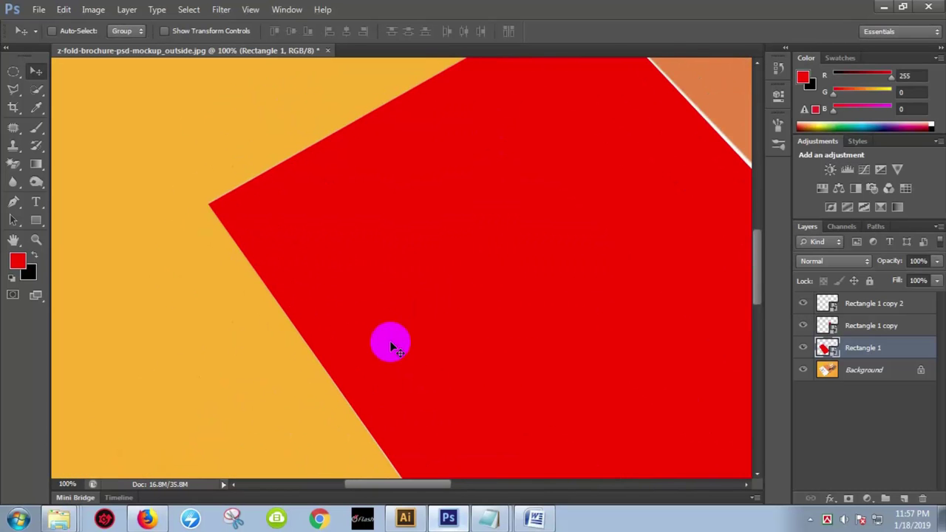
key(ctrl+t)
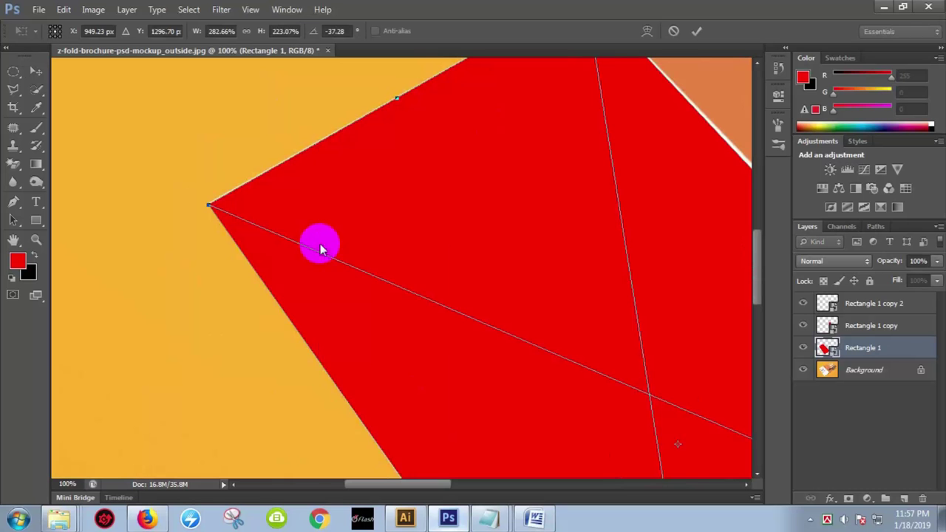
right_click(320, 249)
click(356, 352)
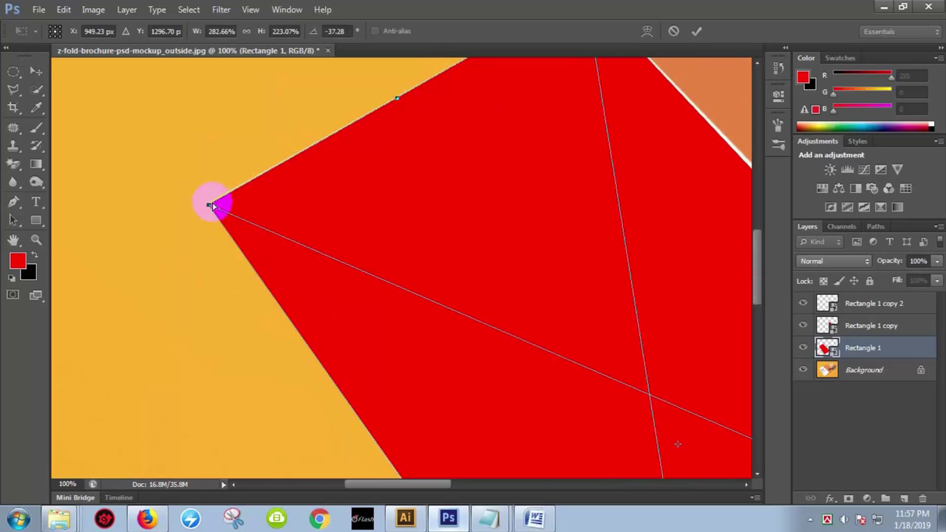
drag(209, 207, 210, 204)
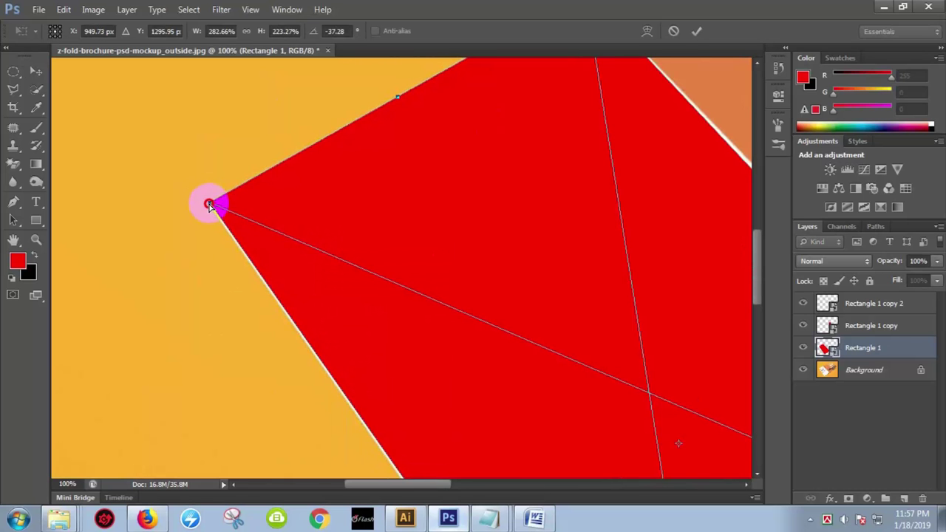
Pull the right corner onto the fold and the bottom corner onto the panel's corner
drag(452, 337, 144, 194)
drag(658, 429, 407, 281)
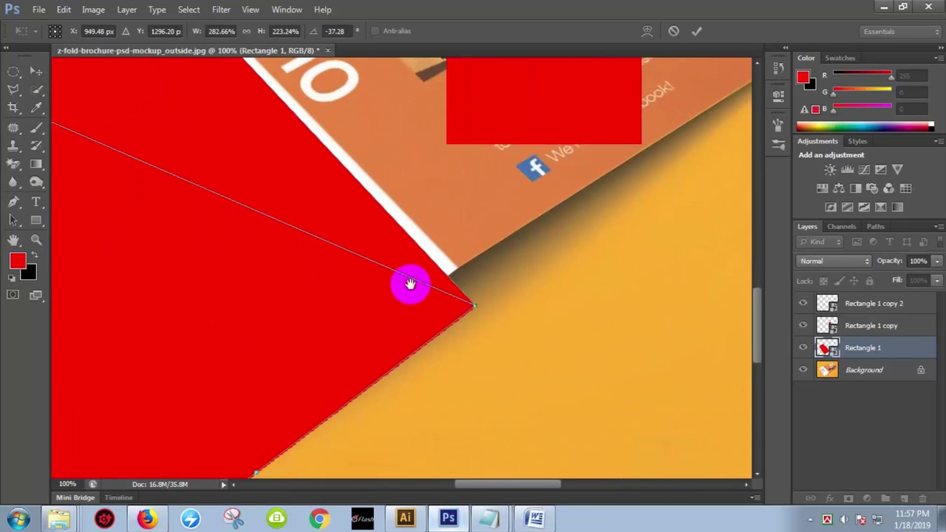
drag(443, 326, 425, 289)
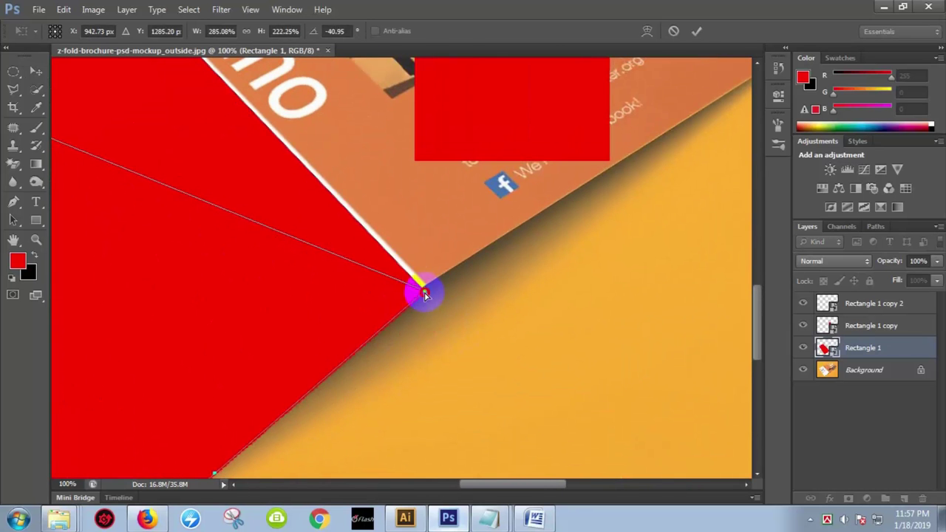
scroll(390, 328, up, 3)
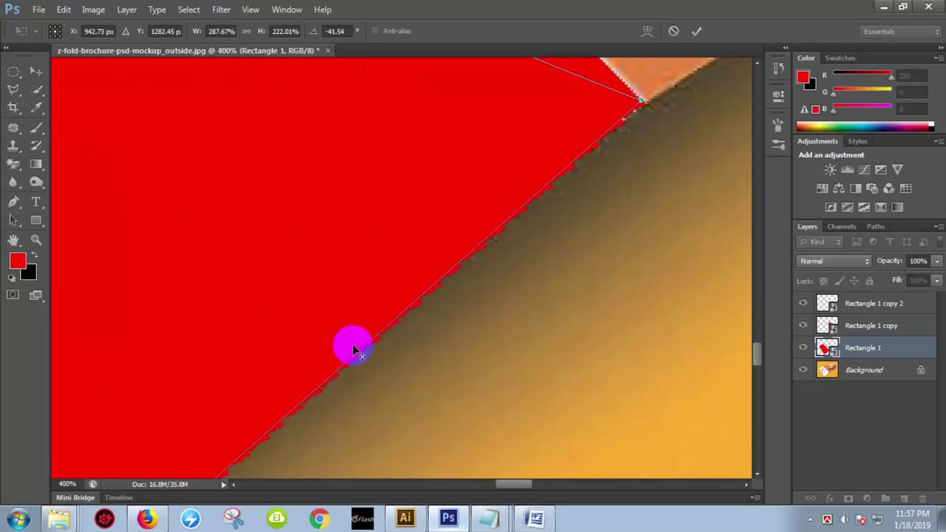
mouse_move(352, 342)
mouse_down()
mouse_move(513, 317)
mouse_move(426, 371)
mouse_move(737, 184)
mouse_move(406, 182)
mouse_up()
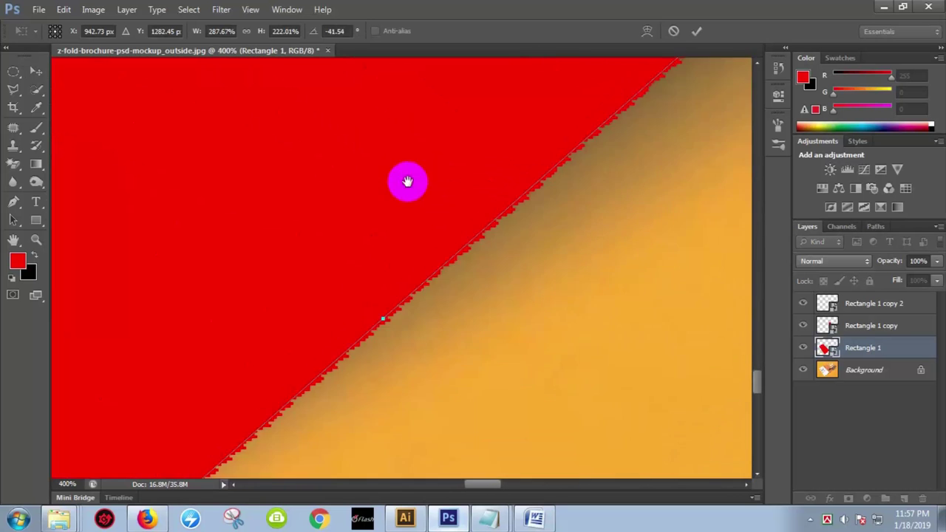
mouse_move(718, 274)
mouse_down()
mouse_move(562, 162)
mouse_move(452, 323)
mouse_move(589, 344)
mouse_up()
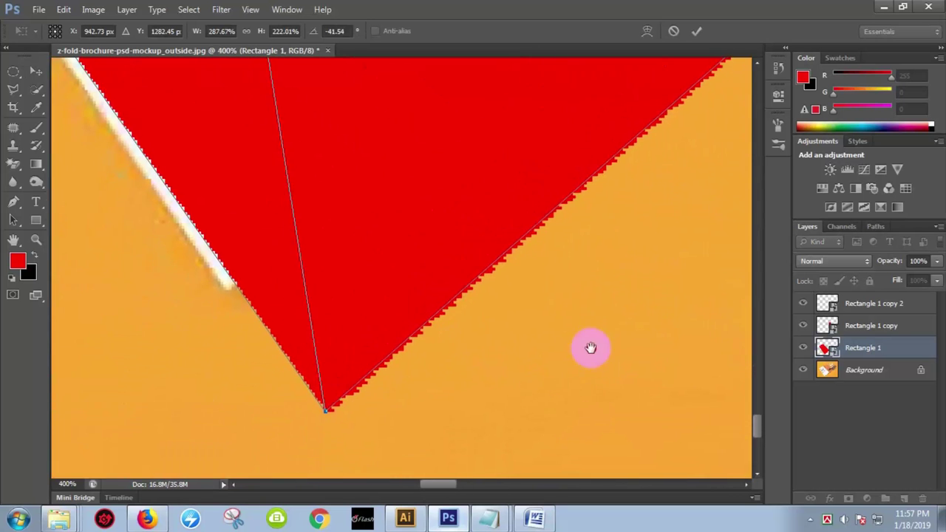
mouse_move(327, 416)
mouse_down()
mouse_move(229, 306)
mouse_move(212, 264)
mouse_move(232, 274)
mouse_move(229, 289)
mouse_up()
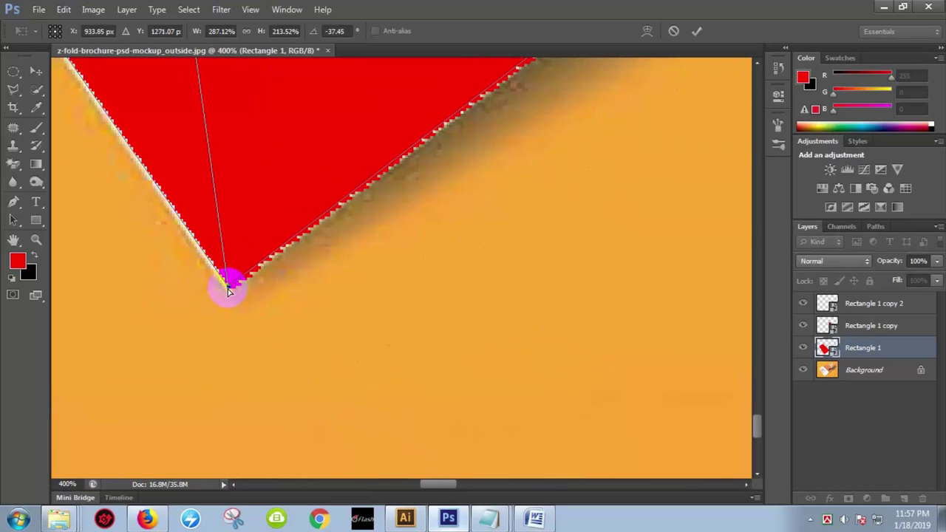
Check the fit and commit the reshaped first rectangle
scroll(365, 331, down, 3)
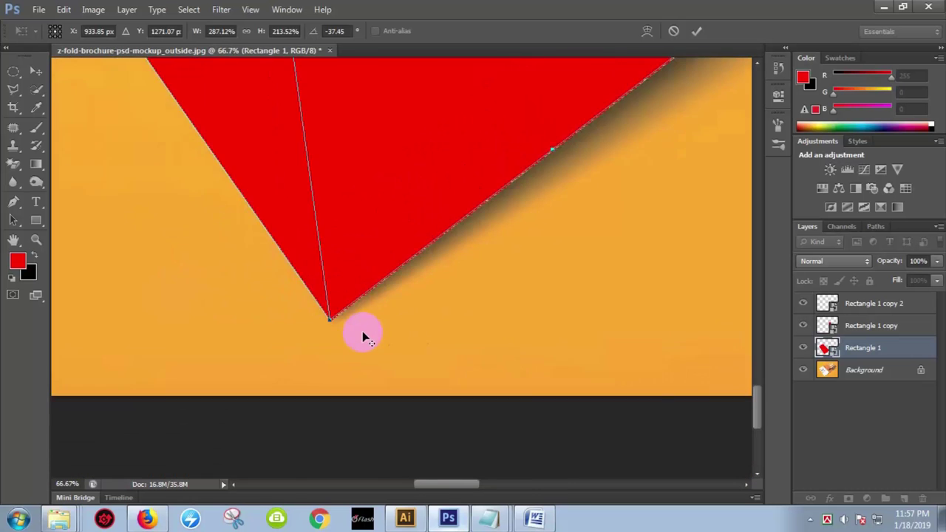
scroll(365, 326, down, 3)
scroll(407, 387, up, 5)
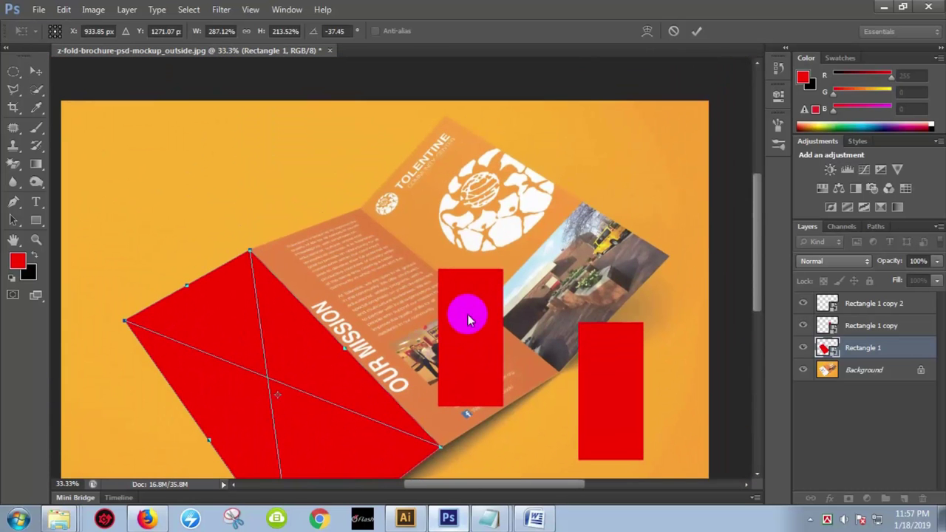
right_click(469, 312)
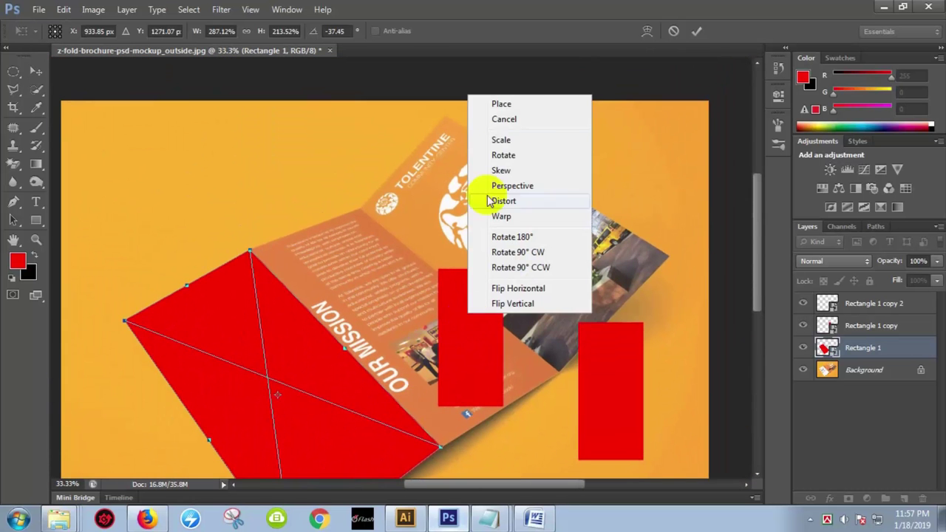
click(302, 353)
key(Return)
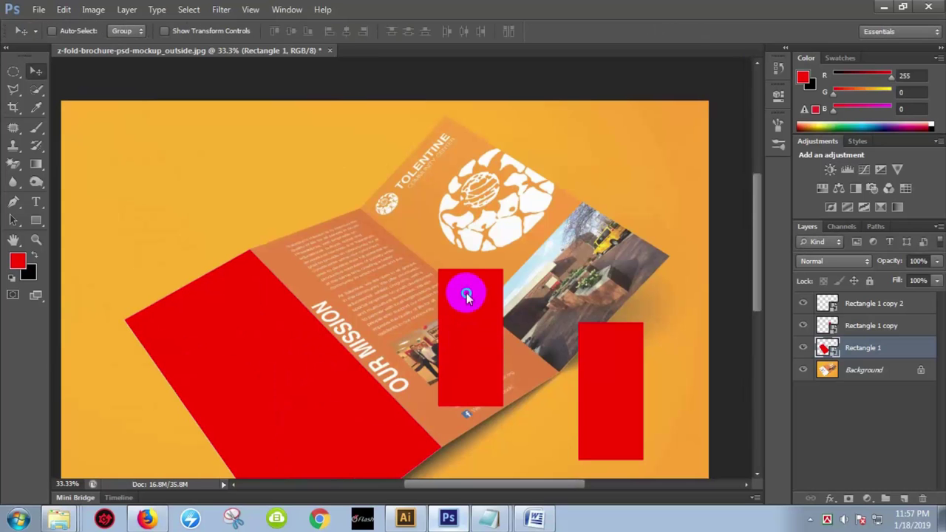
Select the Rectangle 1 copy layer and put it into Free Transform Distort mode
right_click(466, 296)
click(496, 305)
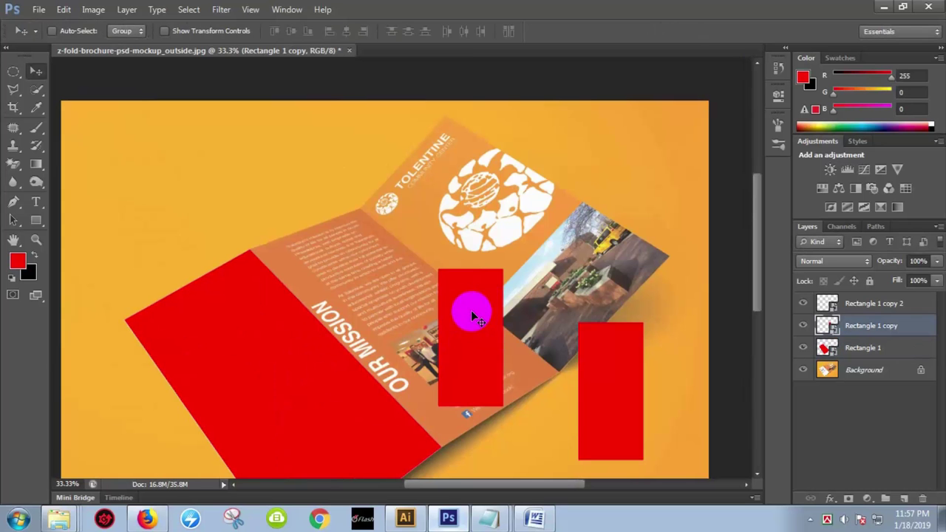
key(ctrl+t)
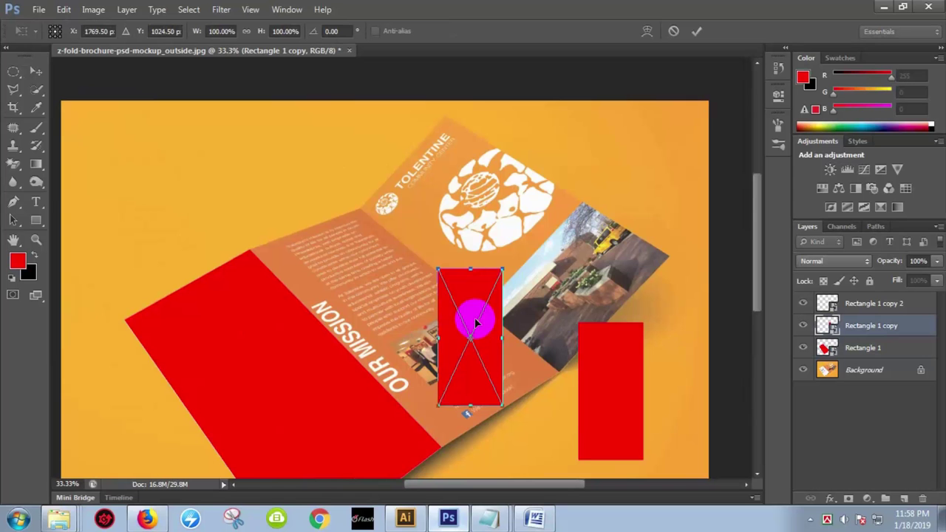
right_click(475, 317)
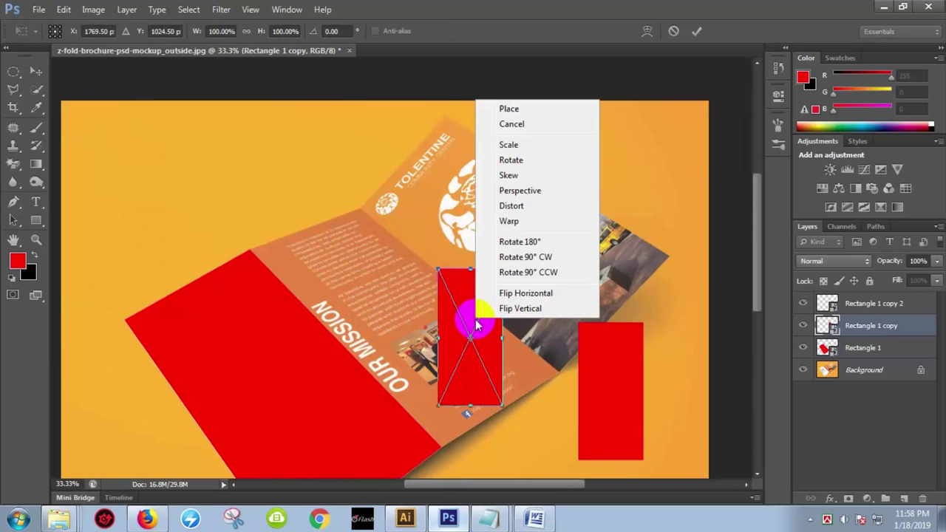
click(522, 207)
Drag its four corners onto the middle panel's fold and edges, then commit
drag(438, 273, 251, 252)
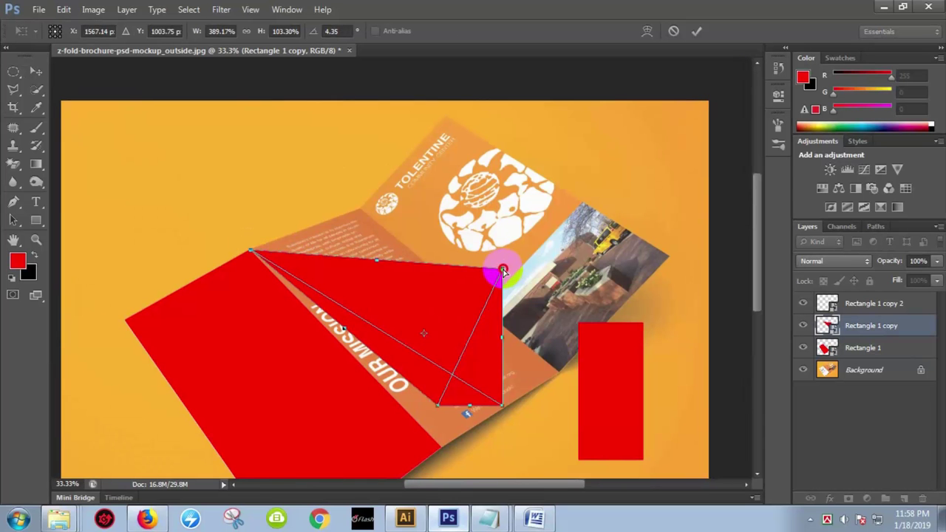
drag(503, 271, 362, 208)
drag(503, 405, 558, 369)
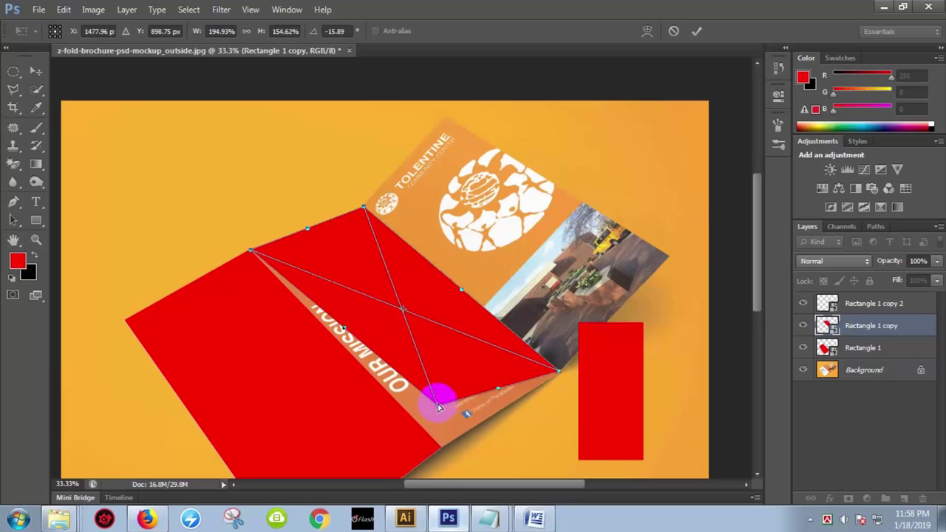
drag(438, 406, 444, 445)
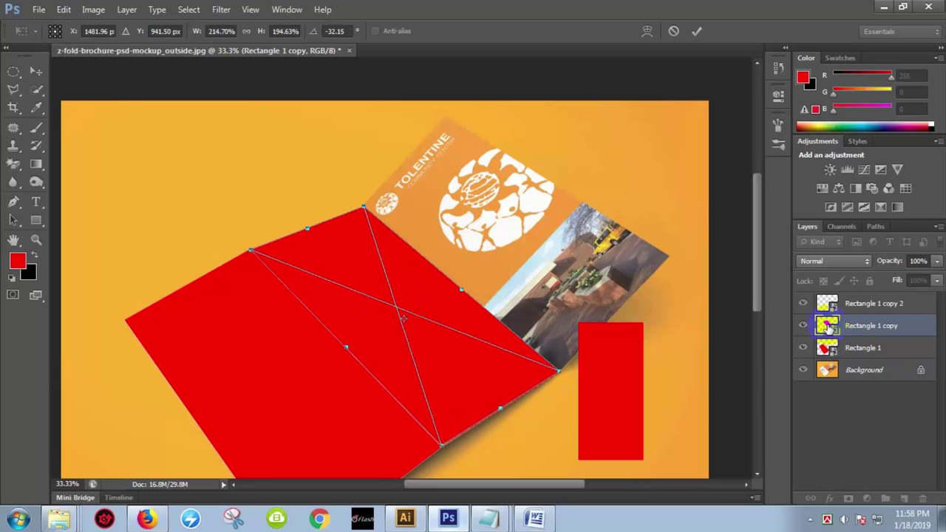
click(730, 342)
key(Return)
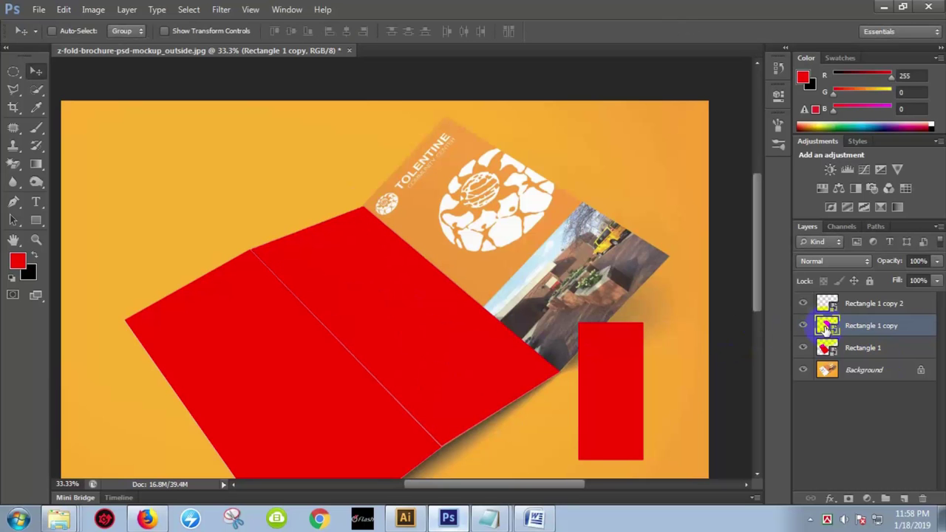
Open the middle shape's smart object contents and set a darker red foreground colour
double_click(826, 326)
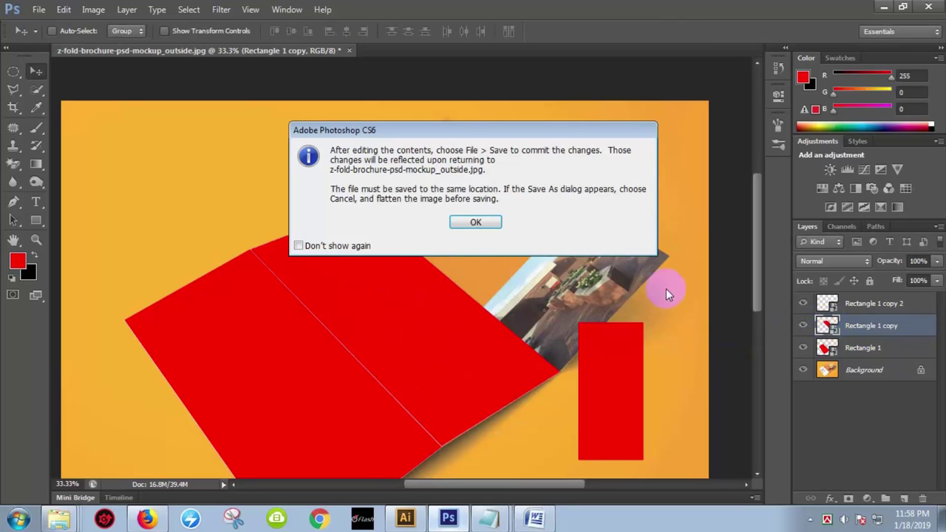
click(488, 222)
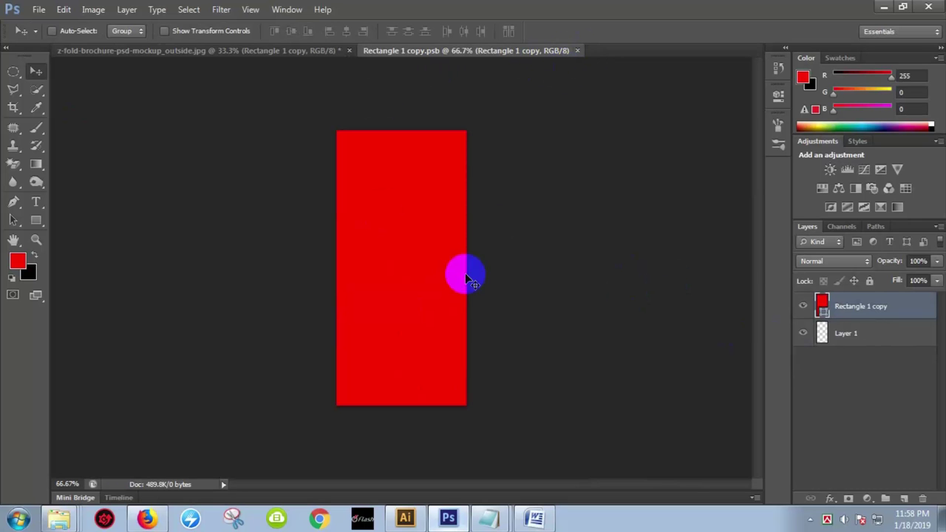
click(17, 264)
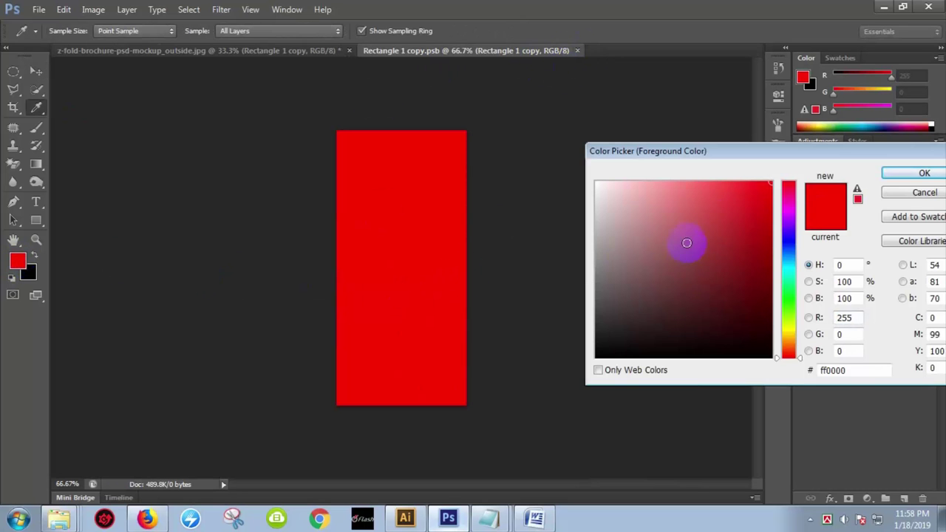
click(737, 214)
click(924, 173)
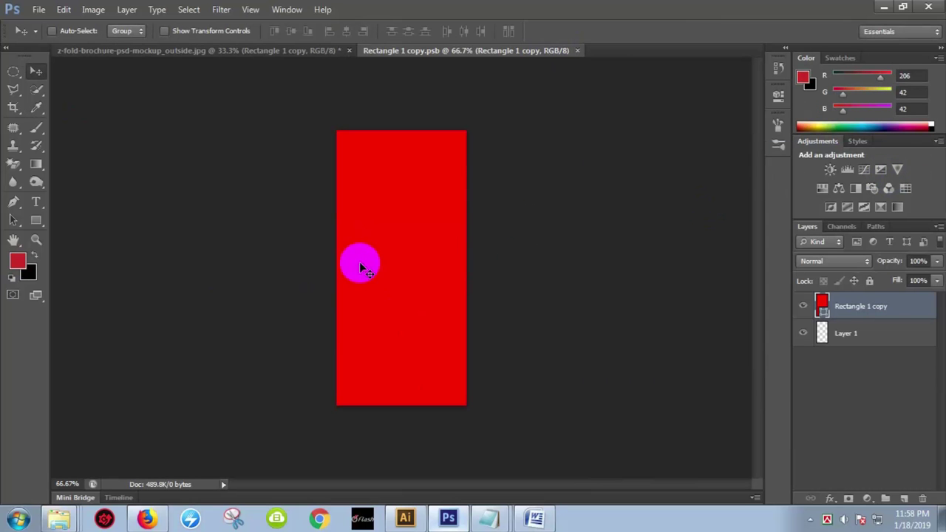
Set the rectangle's Solid Color fill to 862b2b and close the contents tab
double_click(823, 304)
click(715, 265)
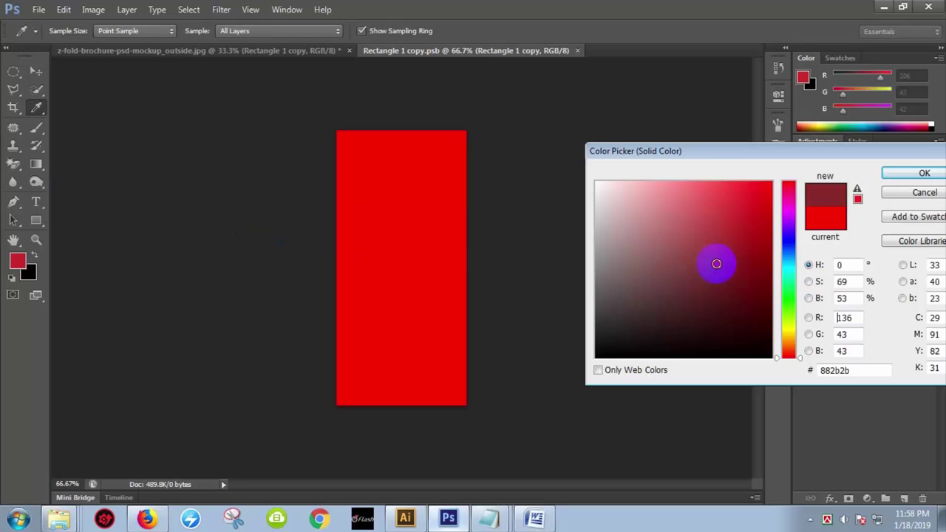
click(913, 176)
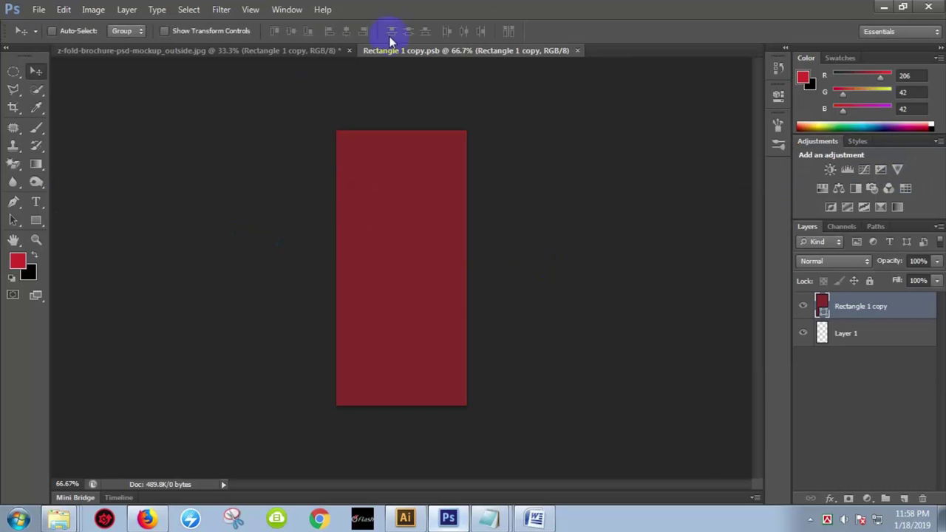
click(577, 50)
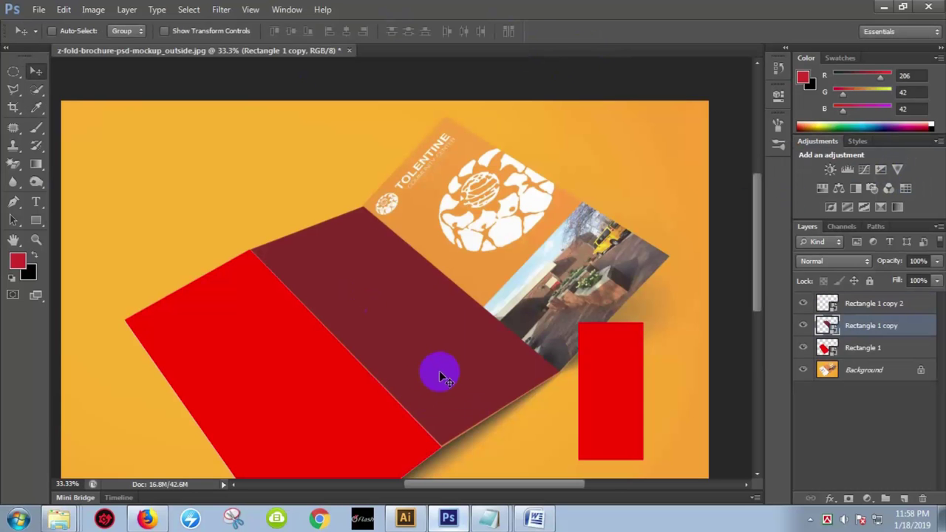
Start a Distort transform on the dark red shape and fine-tune its left corner
scroll(409, 355, up, 1)
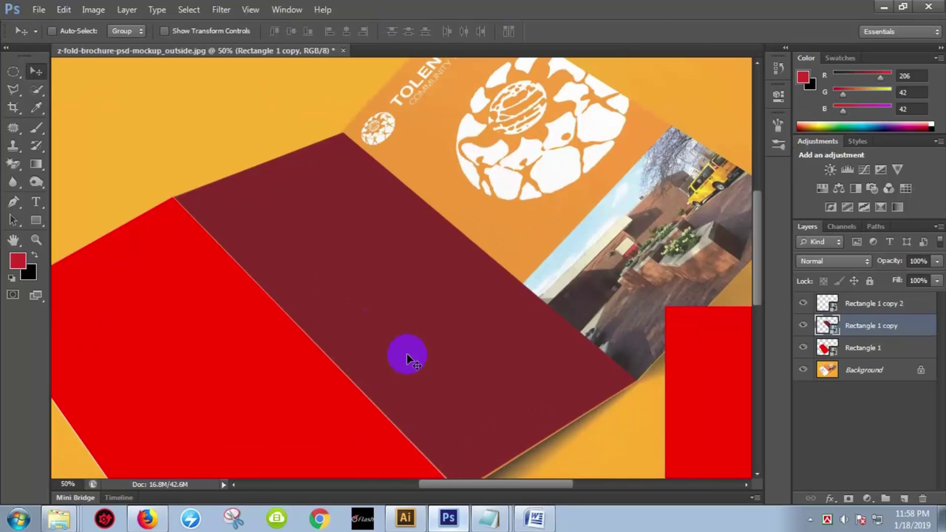
key(ctrl+t)
scroll(282, 275, up, 1)
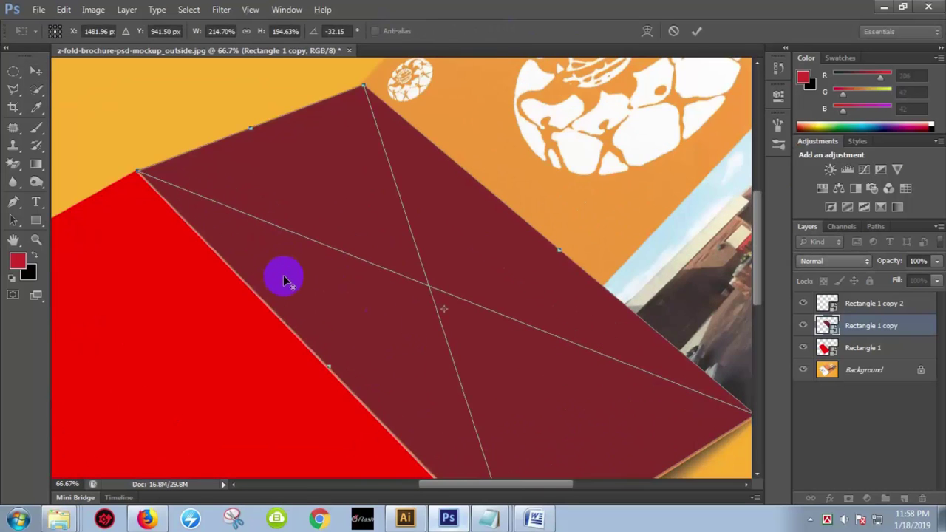
scroll(283, 275, up, 2)
scroll(285, 275, up, 1)
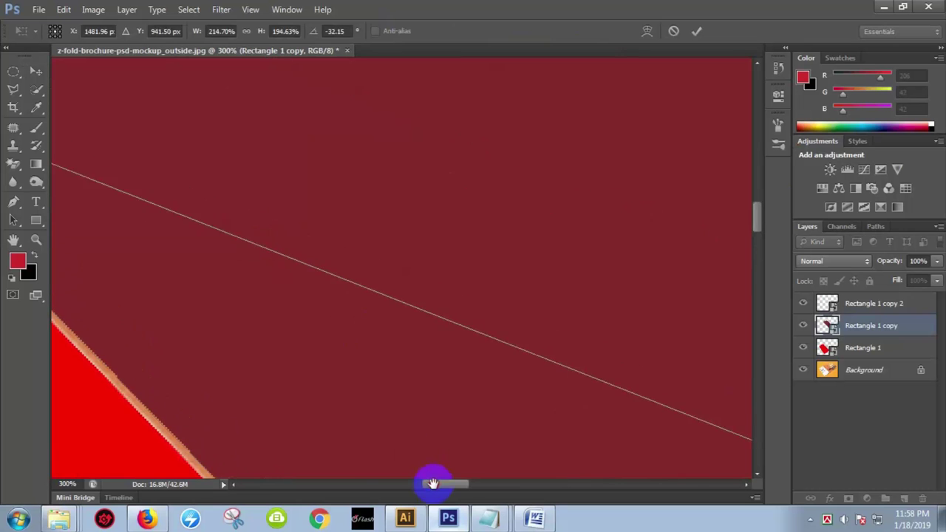
scroll(237, 306, down, 3)
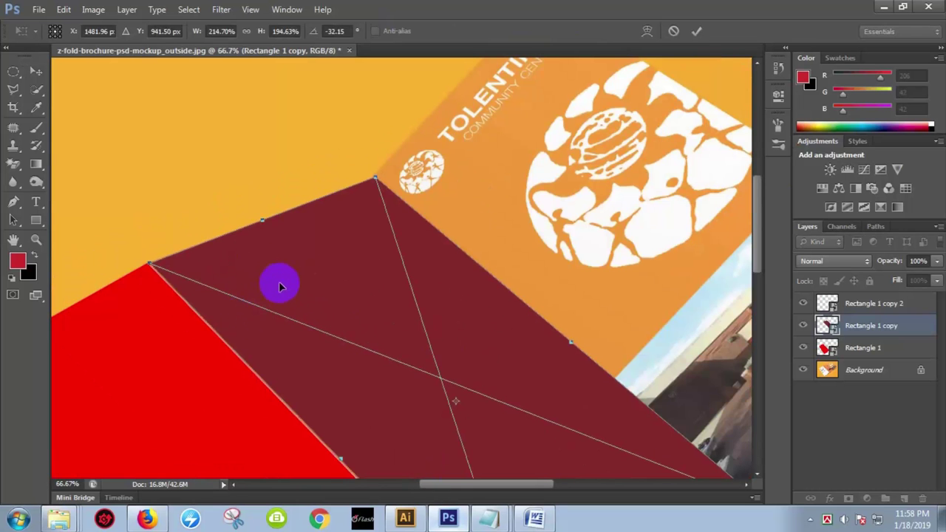
scroll(280, 289, up, 1)
drag(253, 281, 363, 368)
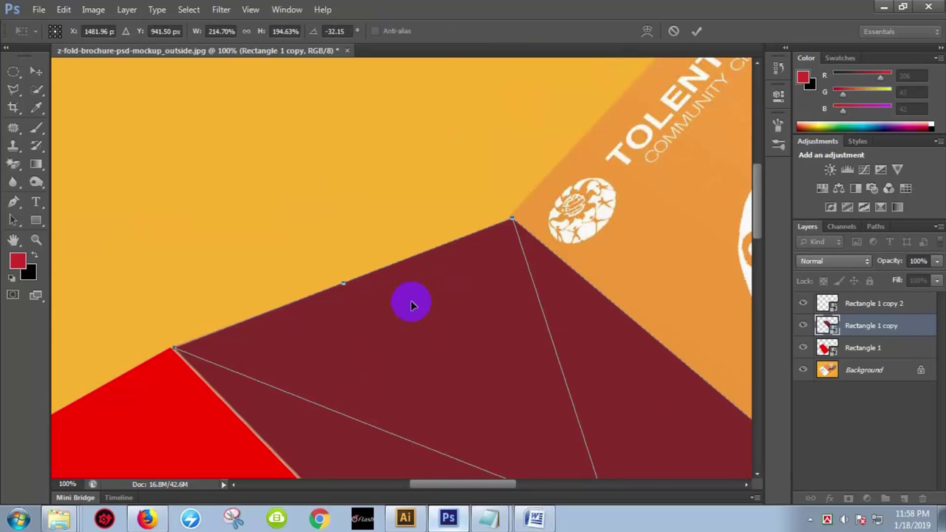
right_click(322, 340)
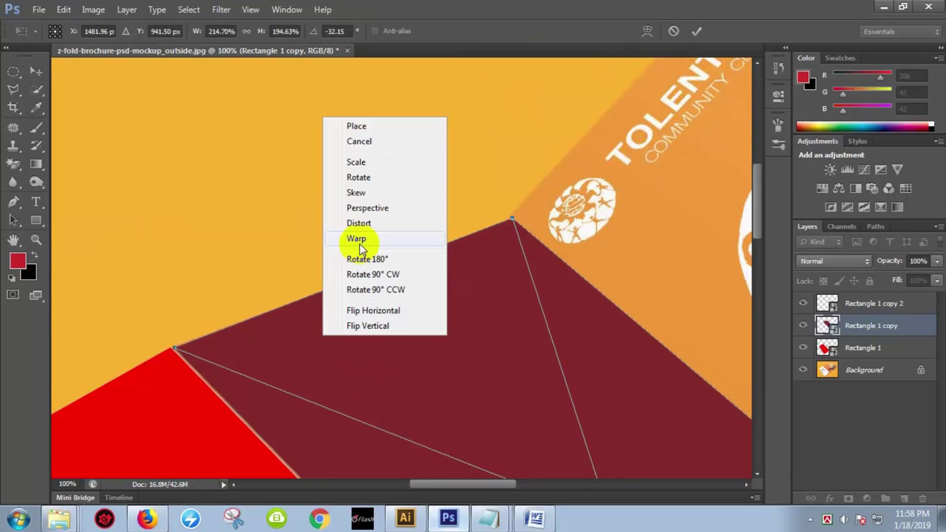
click(346, 220)
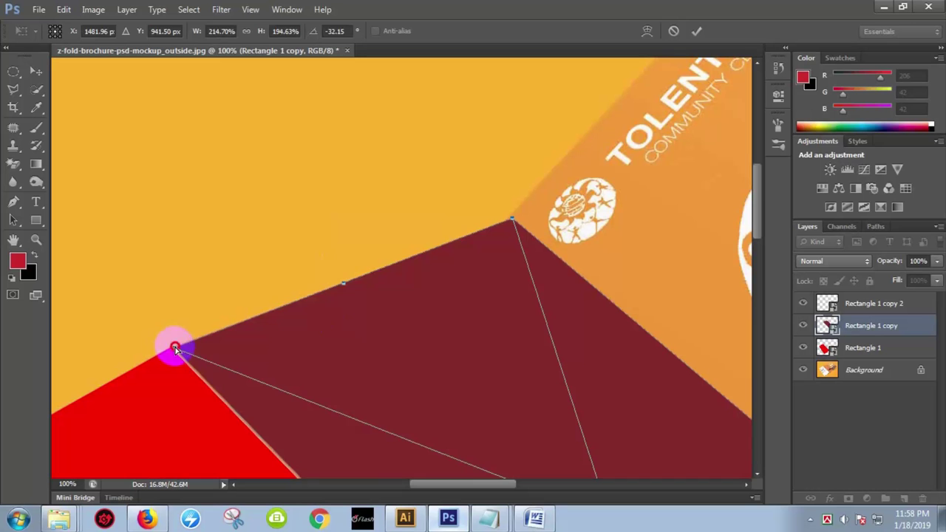
drag(175, 350, 173, 350)
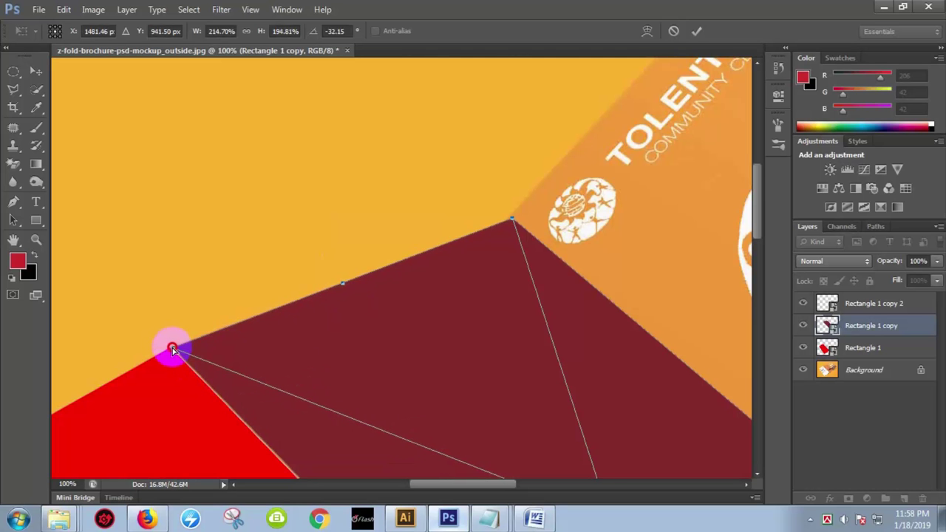
Align the top corner with the fold and fit the lower corner to the panel edge
click(509, 226)
mouse_move(509, 220)
mouse_down()
mouse_move(503, 238)
mouse_move(468, 249)
mouse_move(498, 219)
mouse_up()
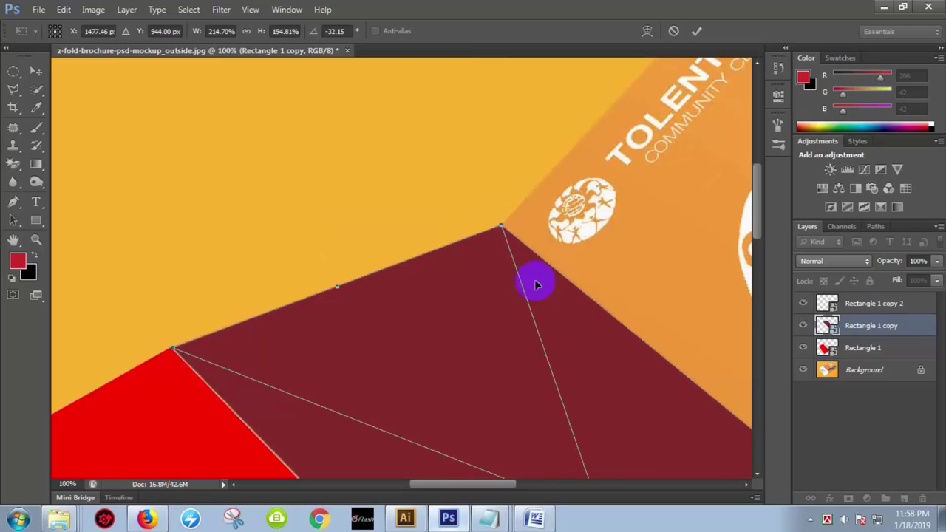
mouse_move(537, 281)
mouse_down()
mouse_move(384, 266)
mouse_move(359, 217)
mouse_up()
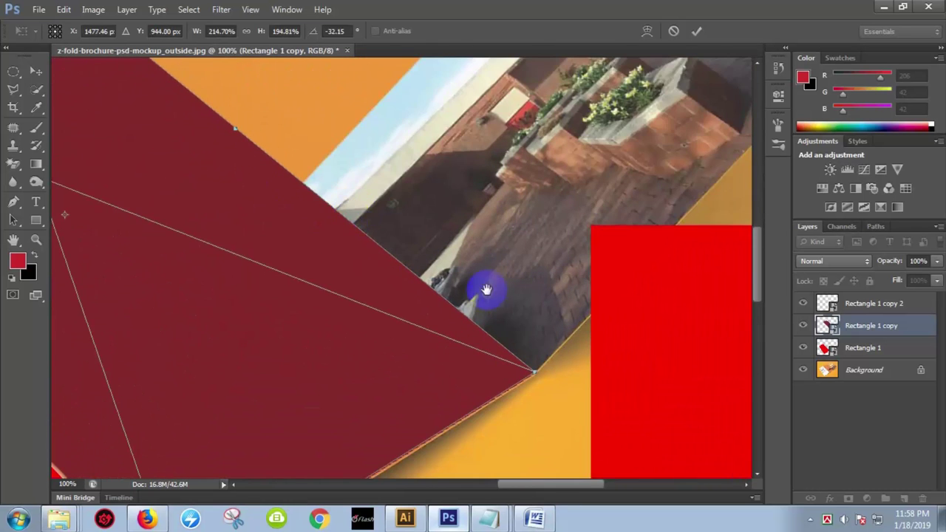
drag(545, 363, 669, 223)
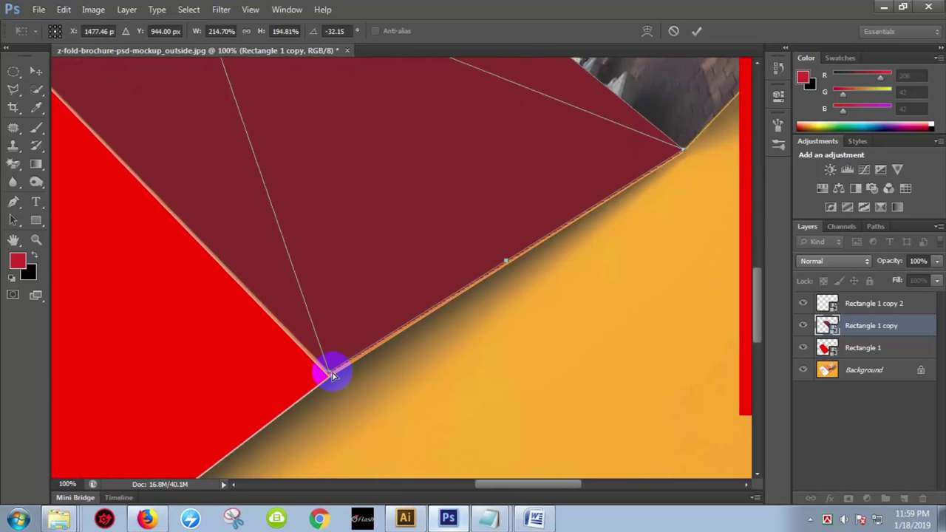
drag(329, 373, 327, 373)
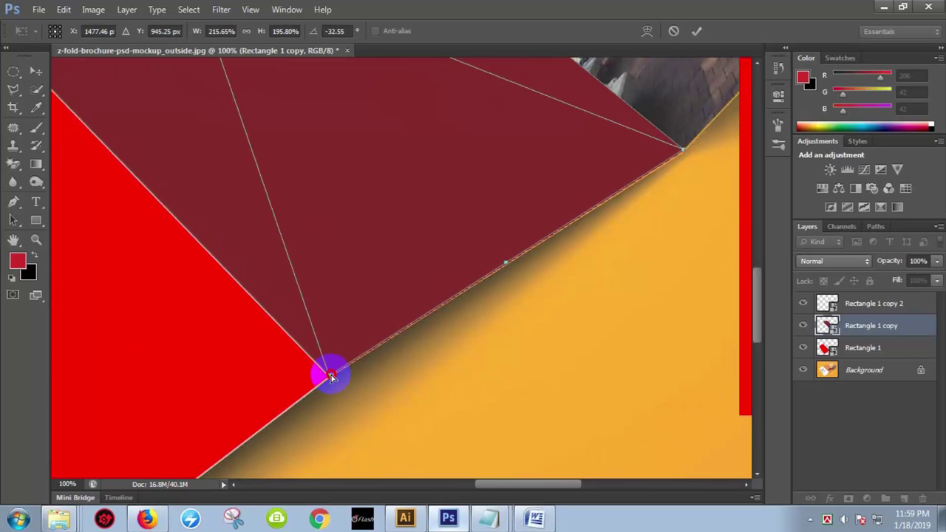
drag(654, 184, 505, 353)
scroll(521, 327, up, 3)
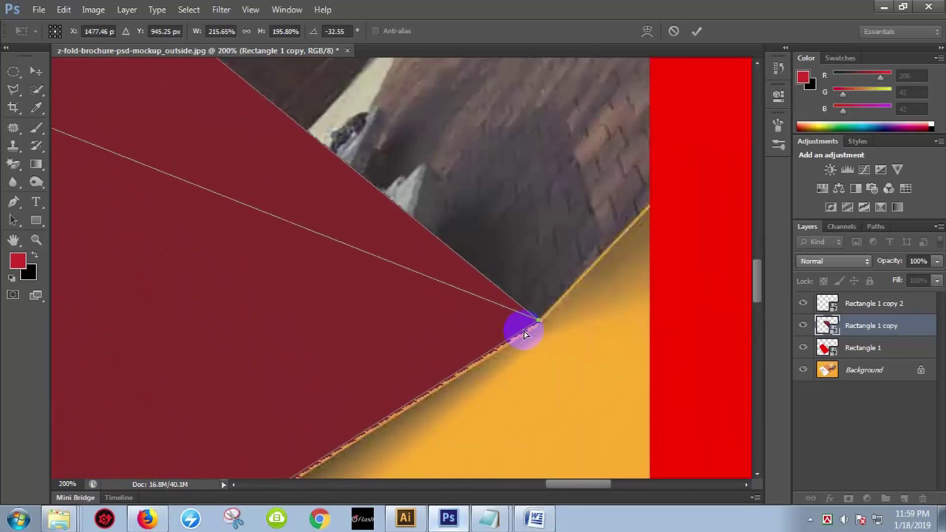
scroll(522, 327, up, 3)
scroll(517, 325, down, 1)
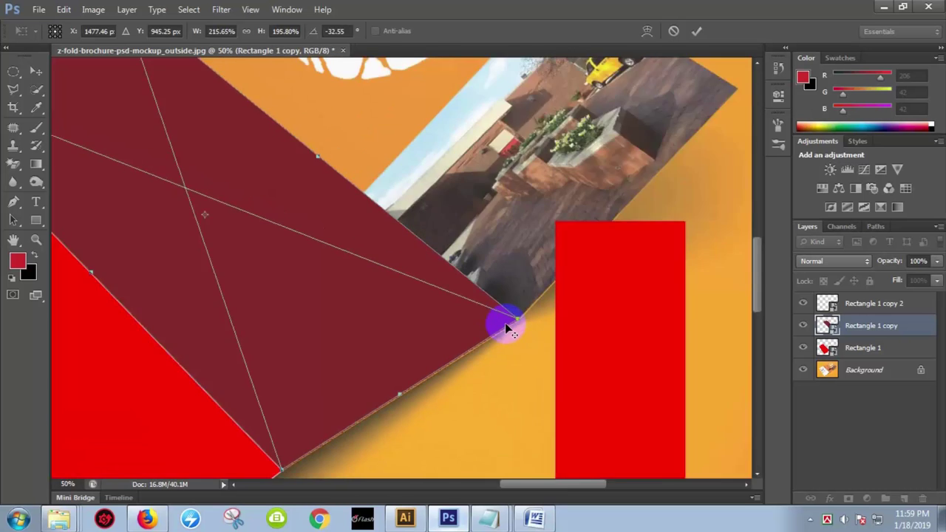
scroll(502, 321, down, 2)
Commit the dark red panel, then select Rectangle 1 copy 2 and move it toward the right panel
key(Return)
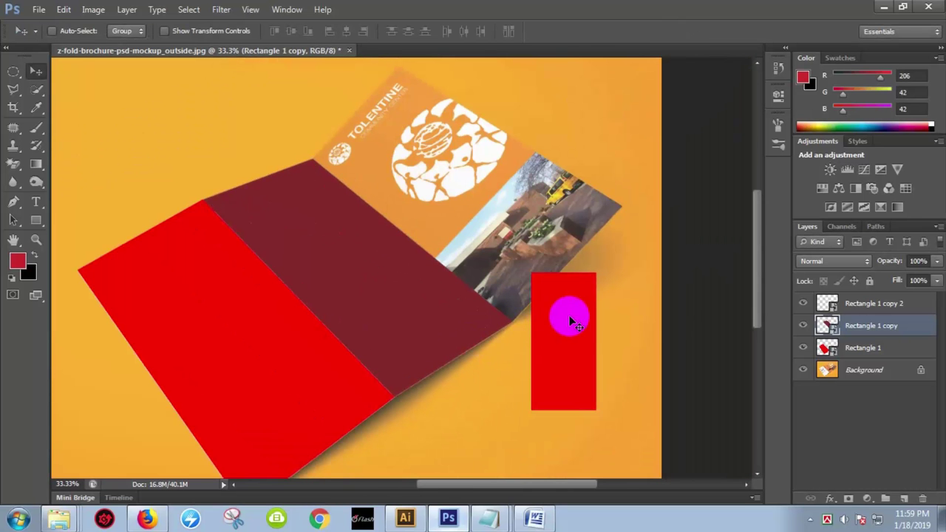
right_click(564, 310)
click(580, 317)
drag(574, 317, 547, 202)
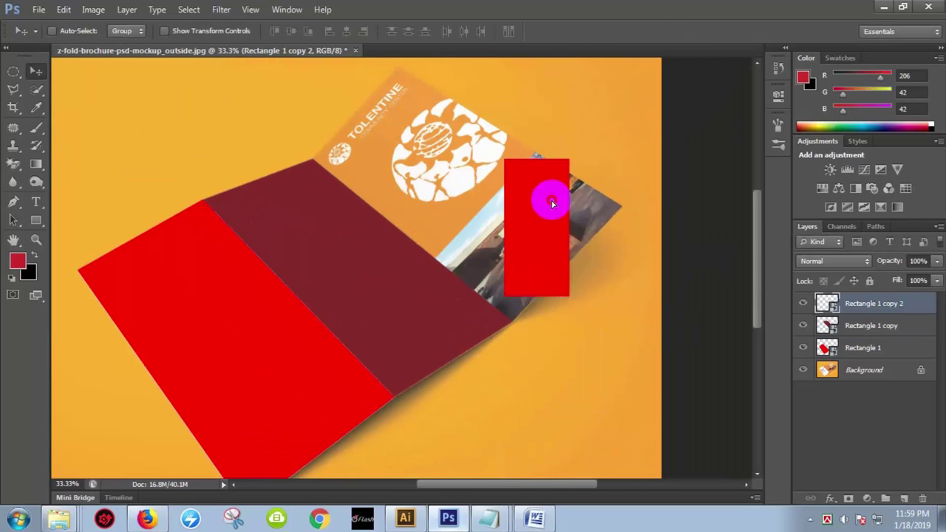
mouse_move(582, 240)
mouse_down()
mouse_move(559, 406)
mouse_move(493, 329)
mouse_up()
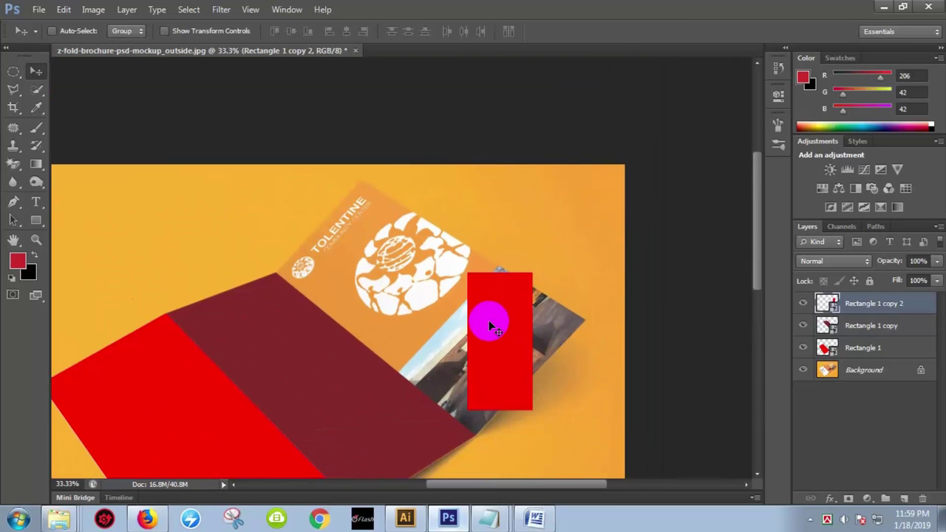
Distort the rectangle, dragging its four corners roughly onto the right panel
key(ctrl+t)
right_click(490, 325)
click(526, 202)
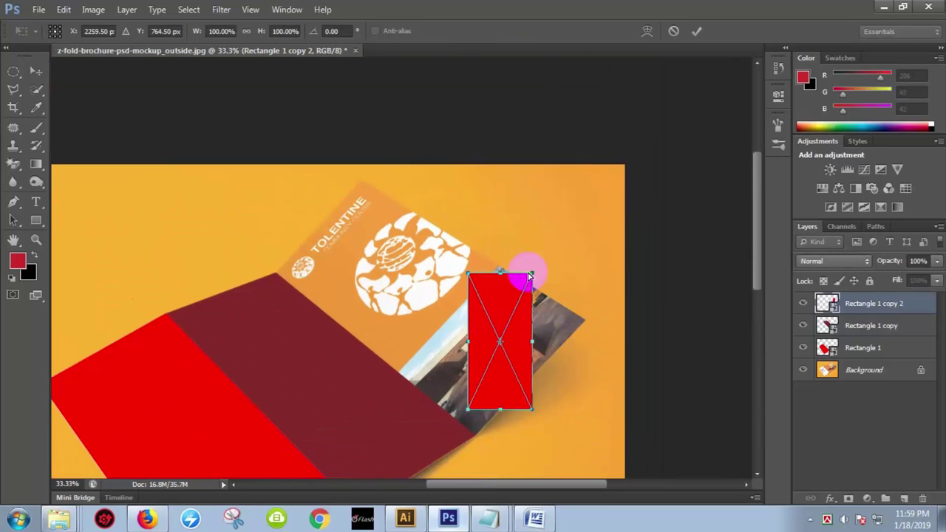
drag(469, 274, 283, 278)
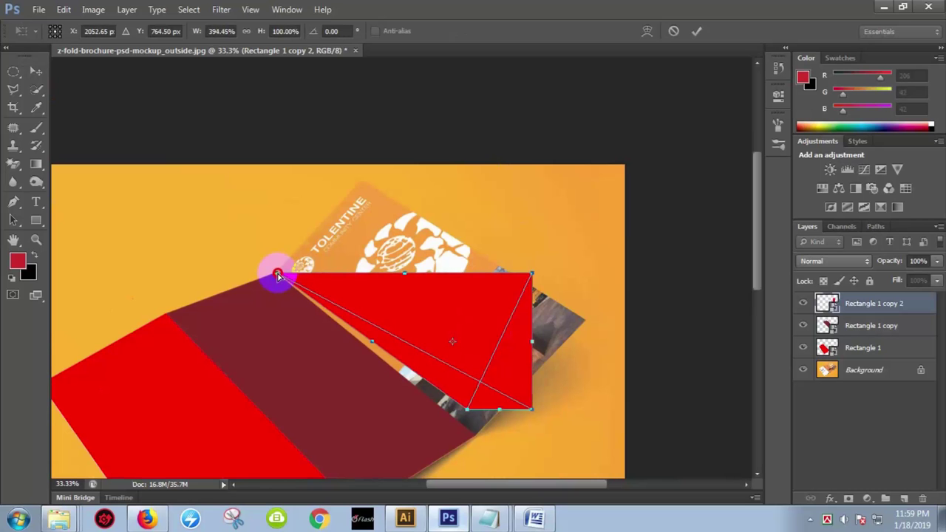
drag(532, 275, 362, 179)
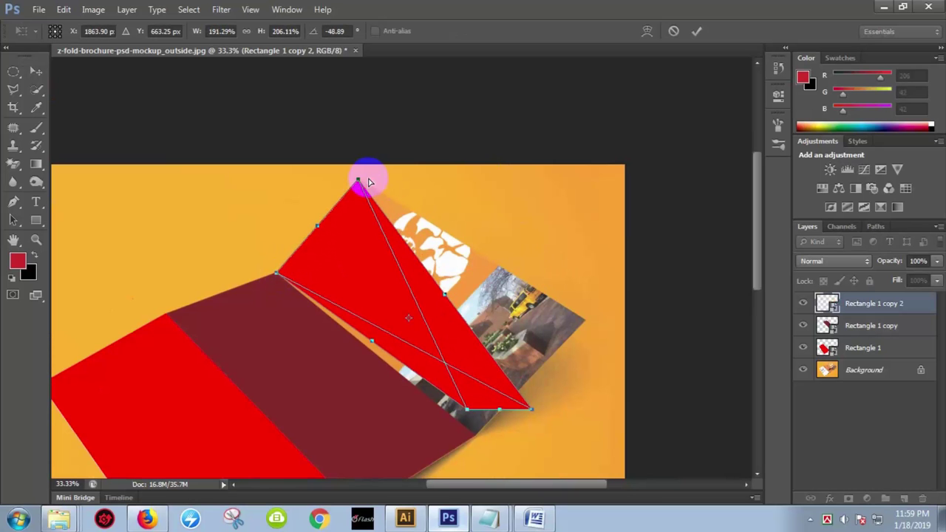
drag(529, 408, 587, 323)
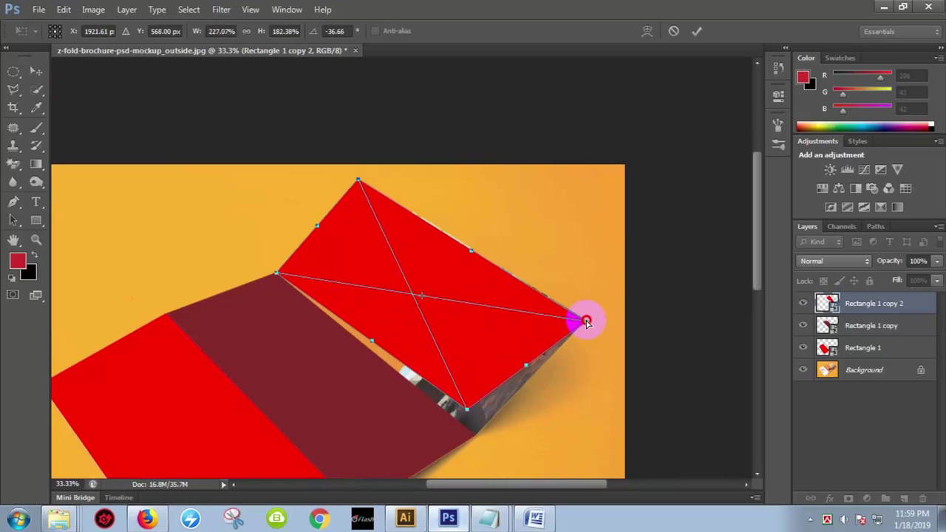
drag(468, 412, 479, 437)
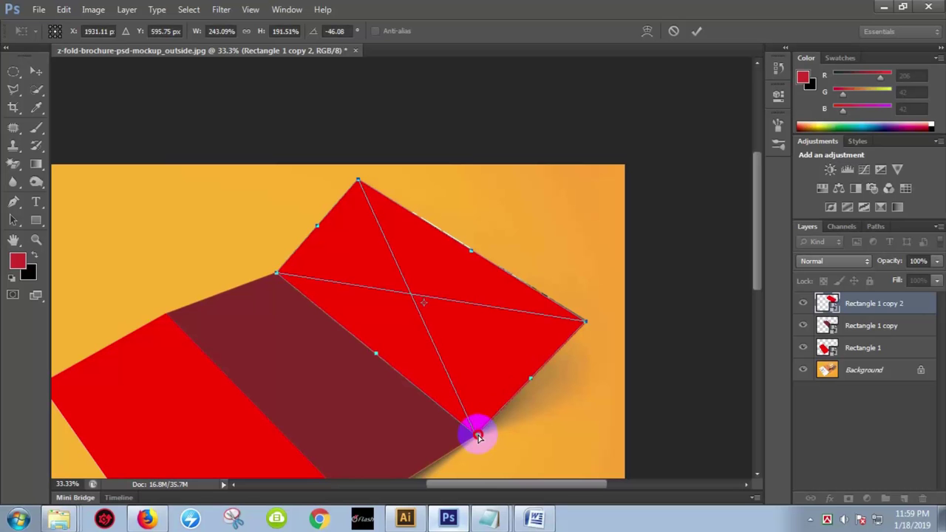
Zoom in to check corner alignment and nudge the whole red shape up and right
ctrl+click(437, 314)
ctrl+click(439, 311)
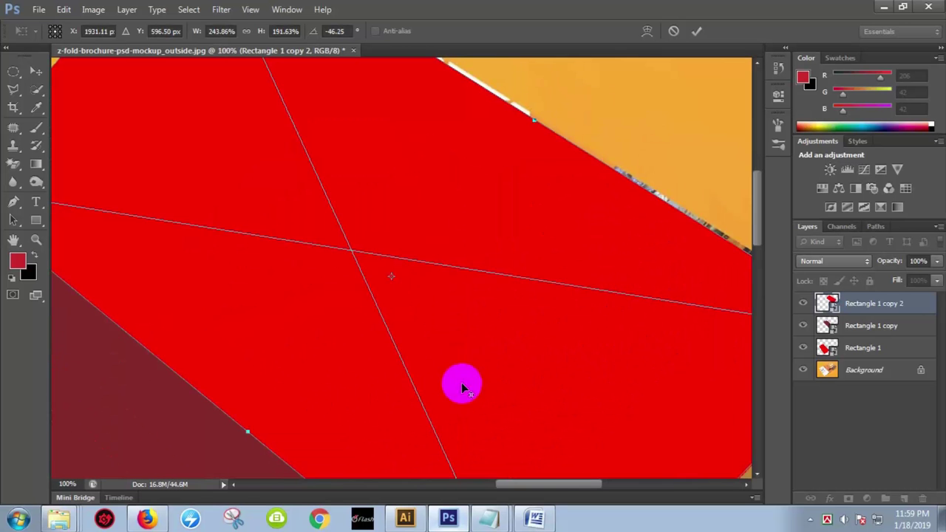
ctrl+click(374, 258)
drag(374, 258, 687, 515)
mouse_move(507, 306)
mouse_down()
mouse_move(477, 232)
mouse_move(323, 302)
mouse_move(389, 293)
mouse_up()
ctrl+click(380, 308)
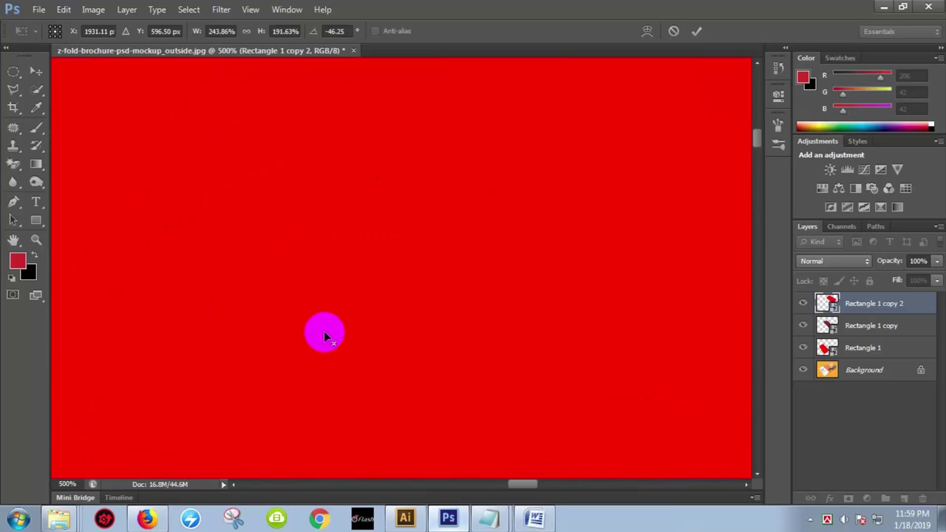
alt+click(324, 331)
drag(270, 380, 235, 391)
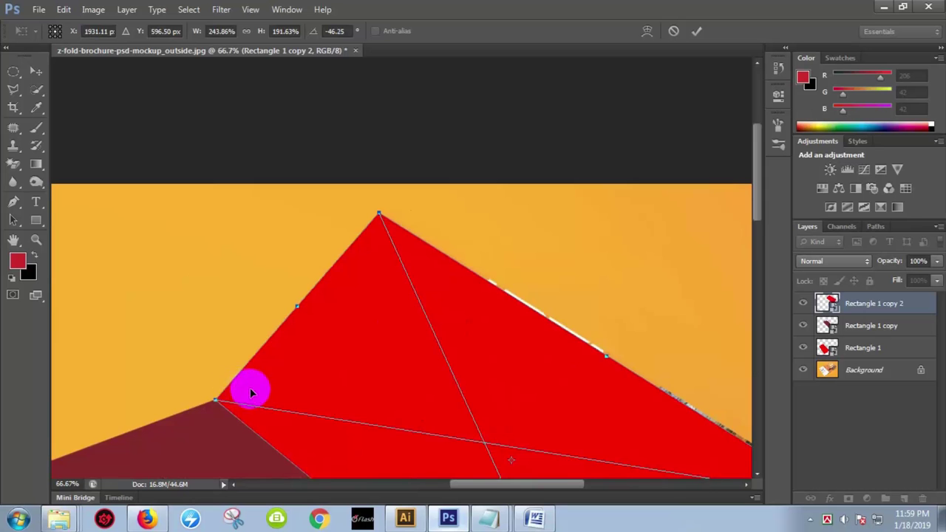
Fine-tune the left, top and bottom corners onto the folds and commit the distortion
drag(247, 388, 314, 385)
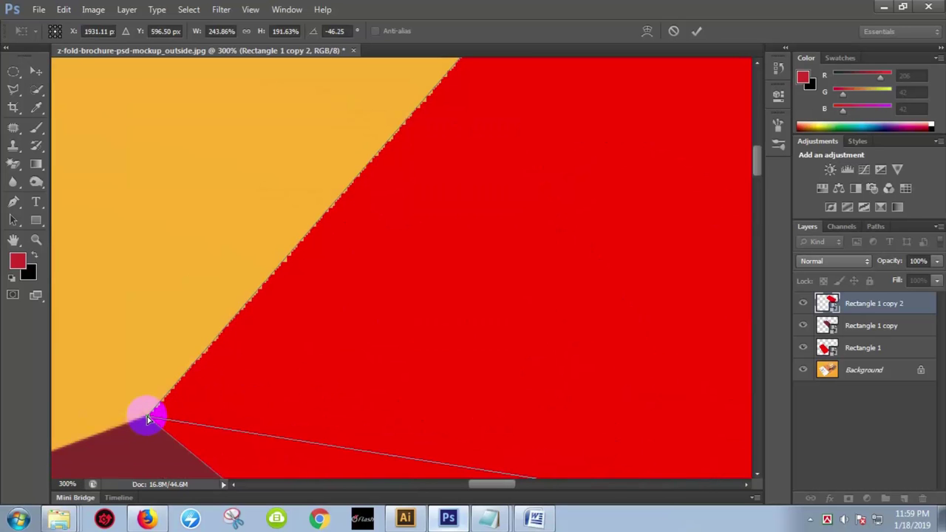
drag(148, 420, 149, 411)
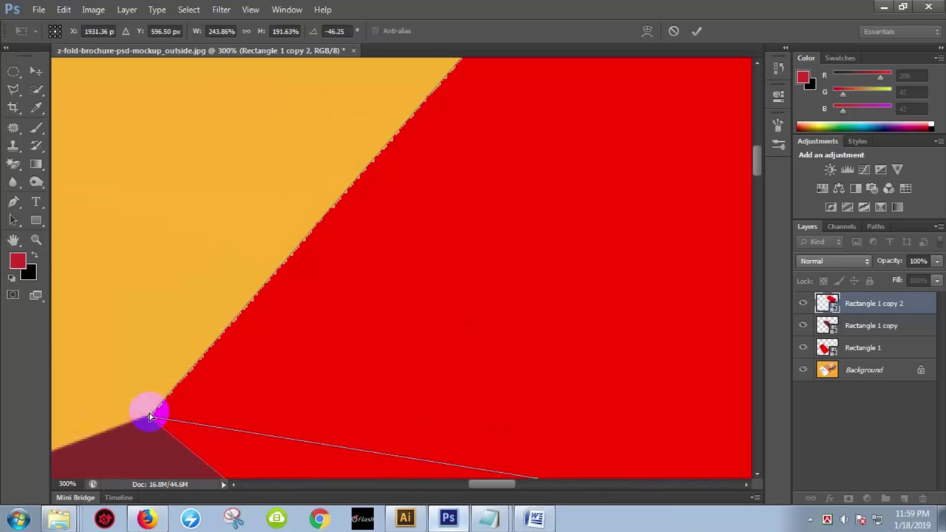
mouse_move(433, 173)
mouse_down()
mouse_move(546, 211)
mouse_move(321, 368)
mouse_up()
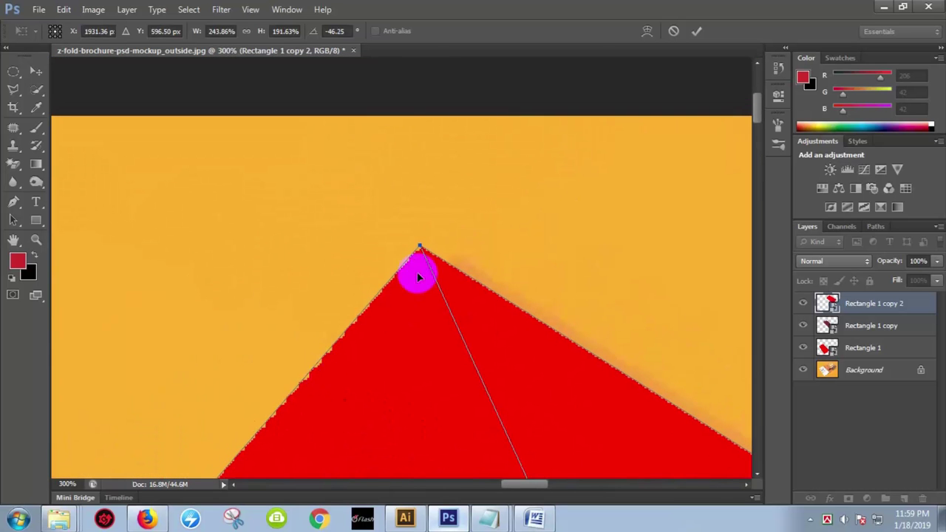
mouse_move(419, 248)
mouse_down()
mouse_move(431, 320)
mouse_move(456, 262)
mouse_up()
mouse_move(569, 397)
mouse_down()
mouse_move(612, 435)
mouse_move(375, 201)
mouse_move(450, 276)
mouse_move(507, 310)
mouse_move(526, 425)
mouse_move(567, 337)
mouse_move(589, 317)
mouse_up()
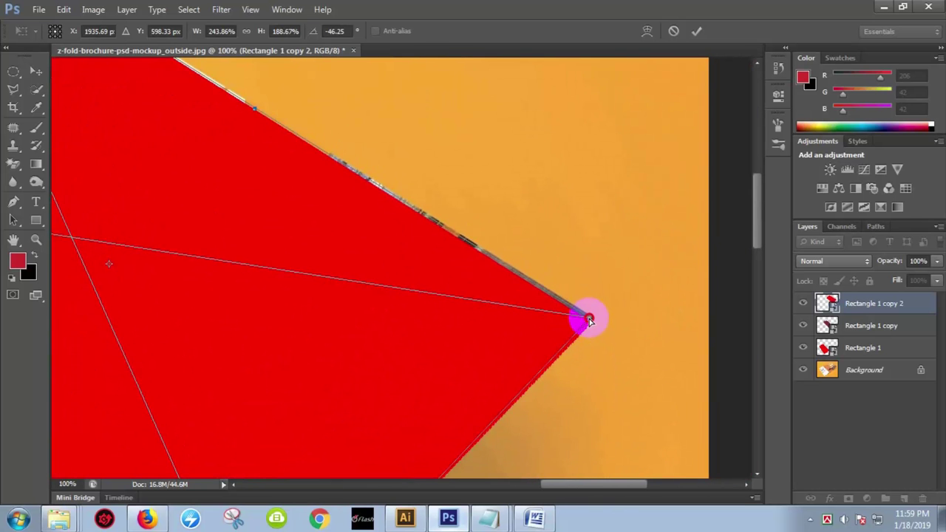
mouse_move(481, 378)
mouse_down()
mouse_move(524, 243)
mouse_move(511, 294)
mouse_up()
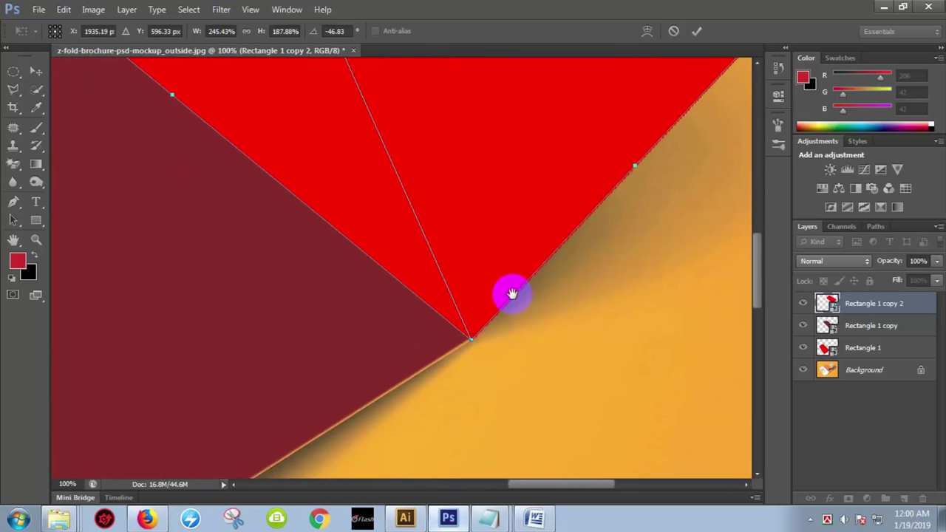
mouse_move(473, 344)
mouse_down()
mouse_move(463, 324)
mouse_move(472, 339)
mouse_up()
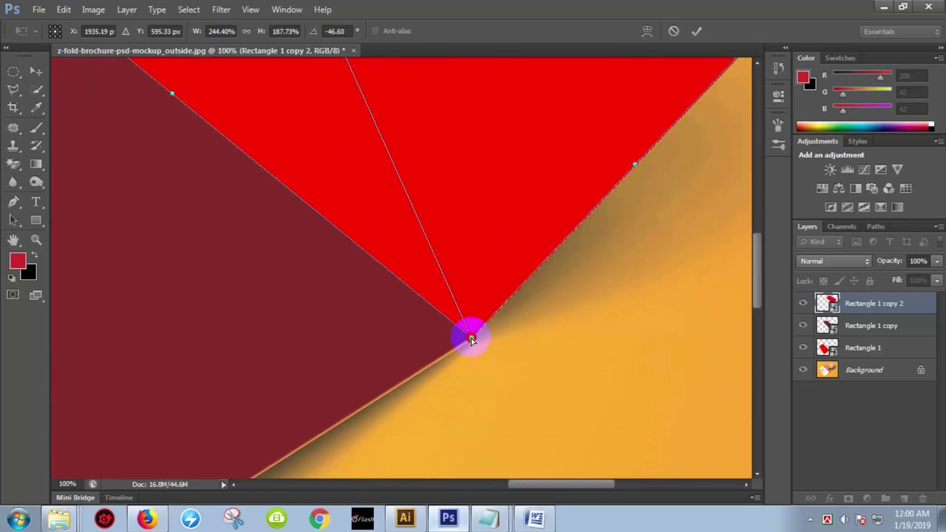
alt+scroll(479, 347, down, 2)
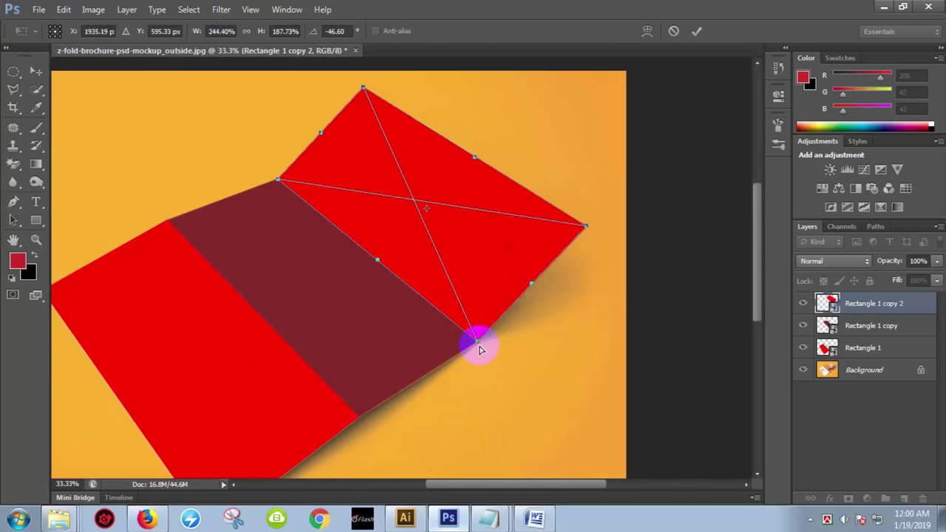
alt+scroll(479, 347, down, 1)
key(Return)
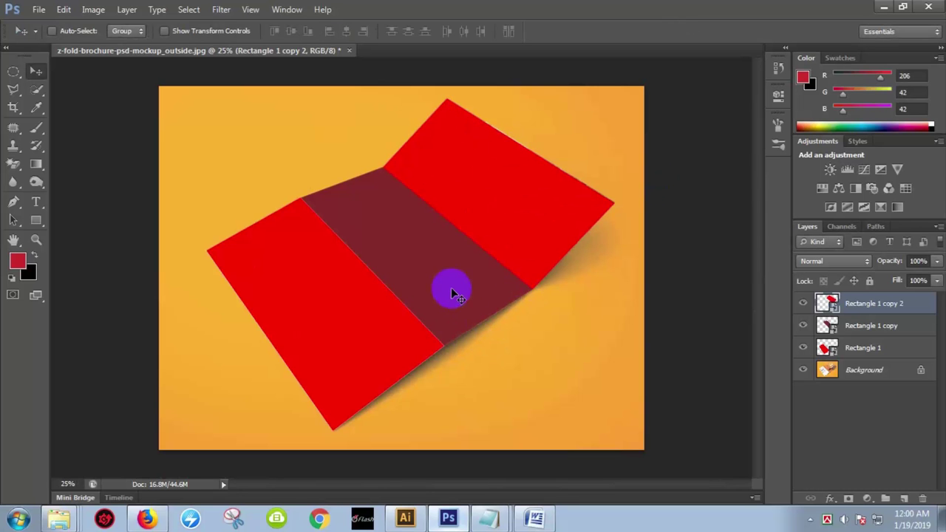
In Illustrator, export the artwork as a JPEG to the Desktop
click(405, 518)
click(39, 11)
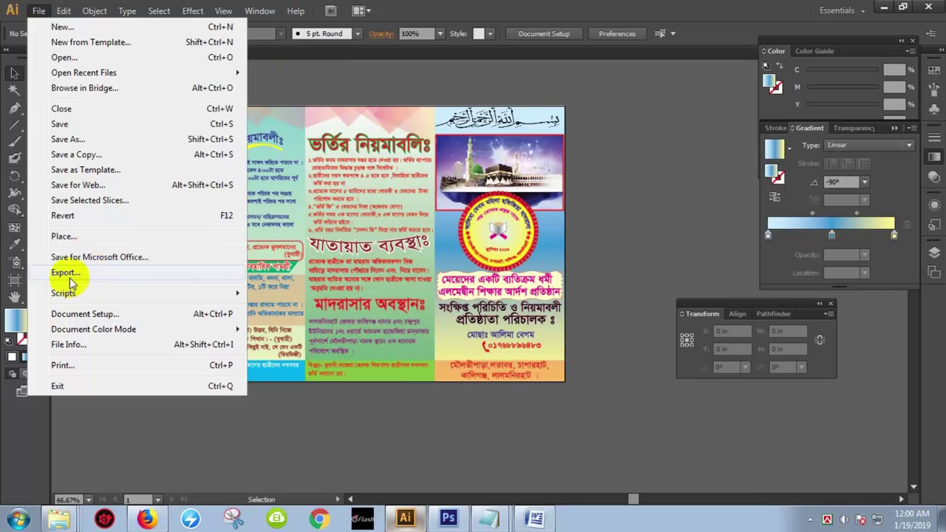
click(70, 279)
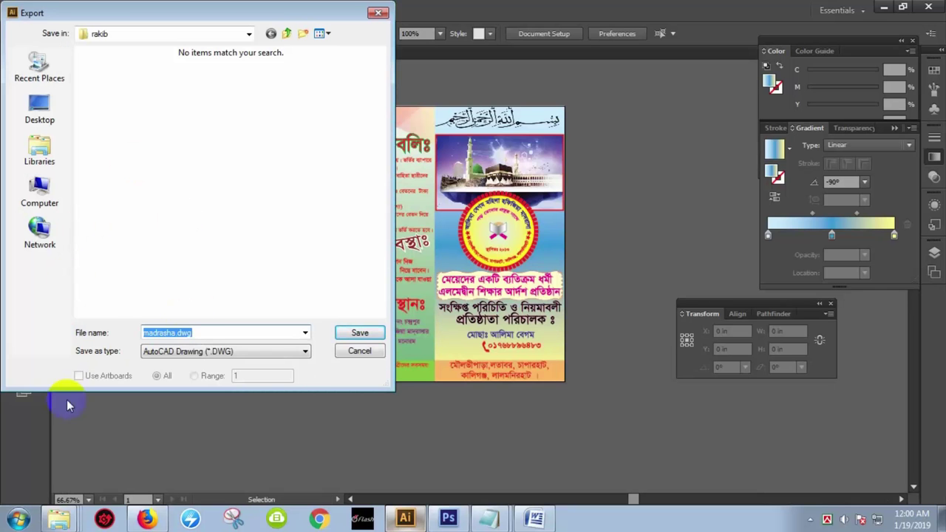
click(196, 352)
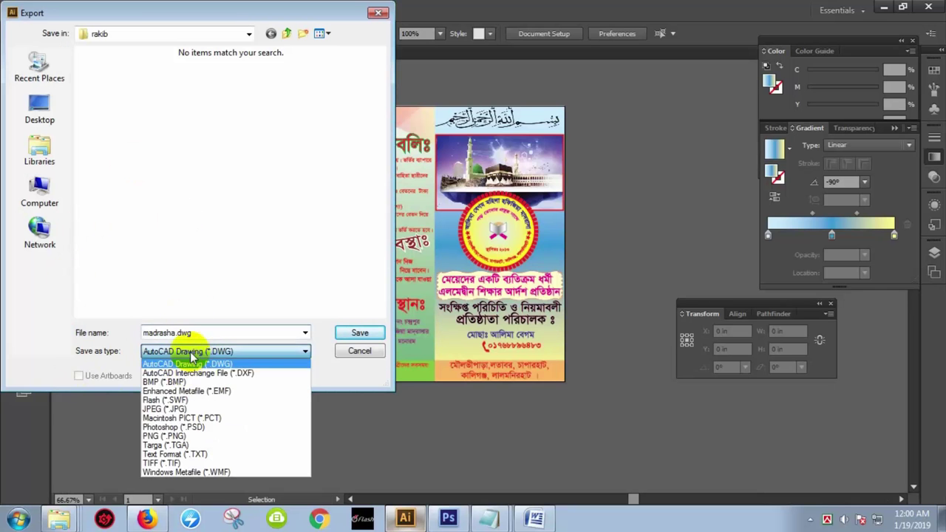
click(164, 409)
click(78, 375)
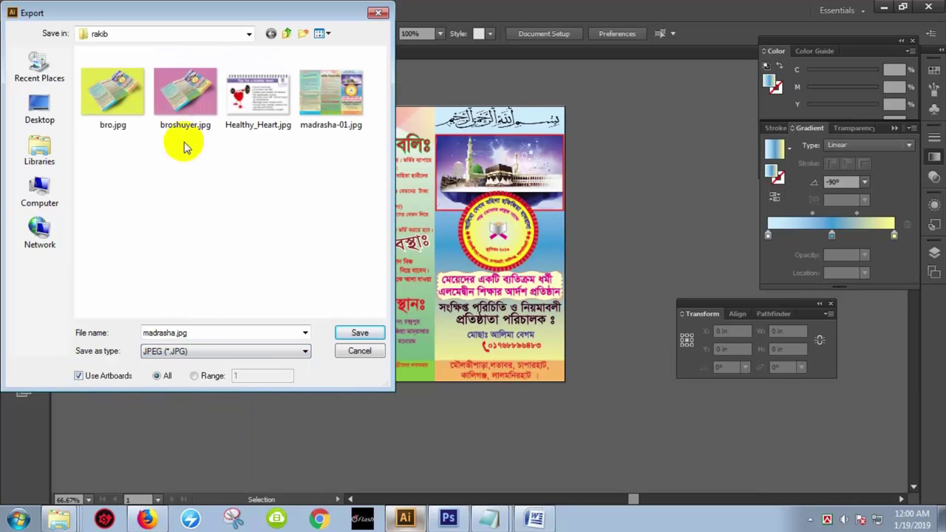
click(38, 112)
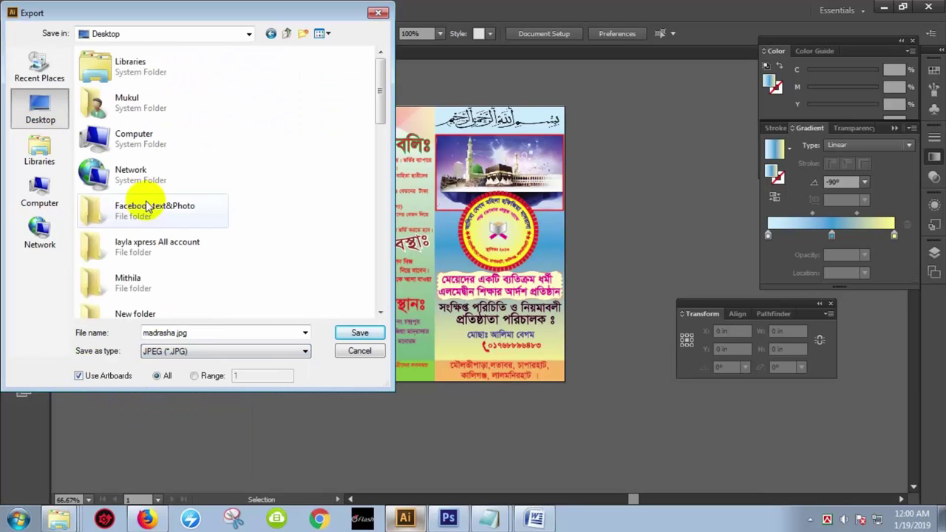
Set the JPEG Options colour model to RGB and confirm the export
click(360, 334)
click(451, 162)
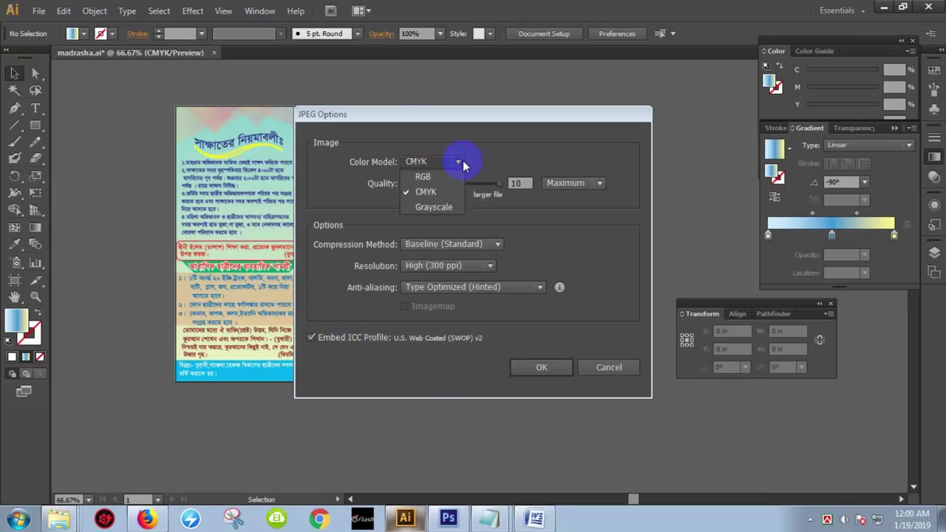
click(429, 177)
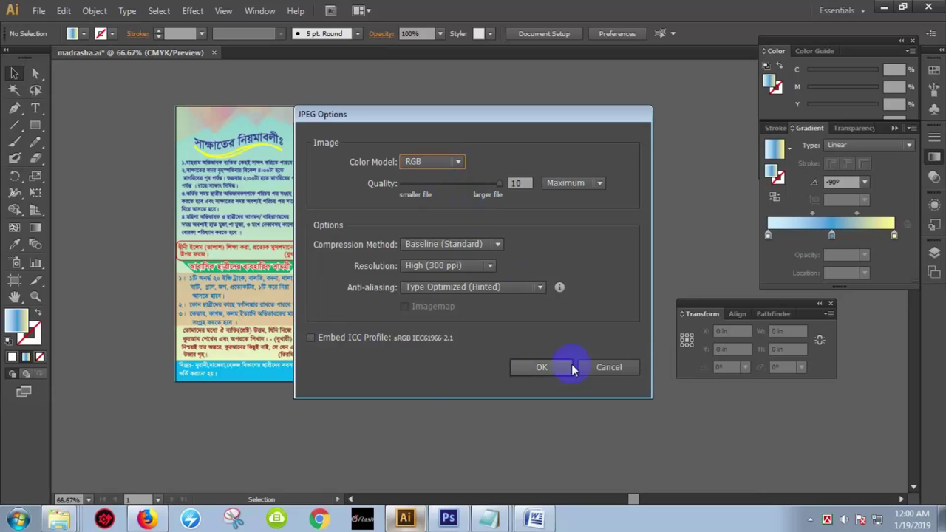
click(540, 368)
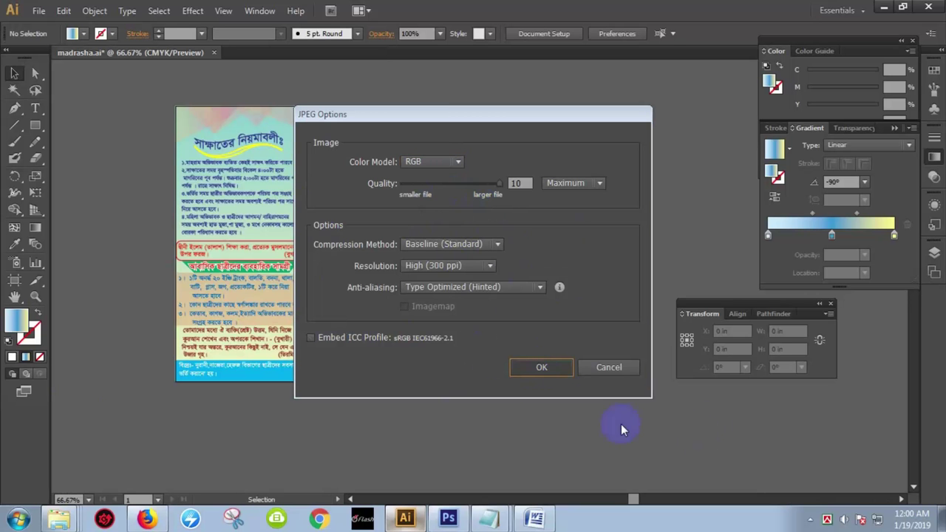
click(883, 8)
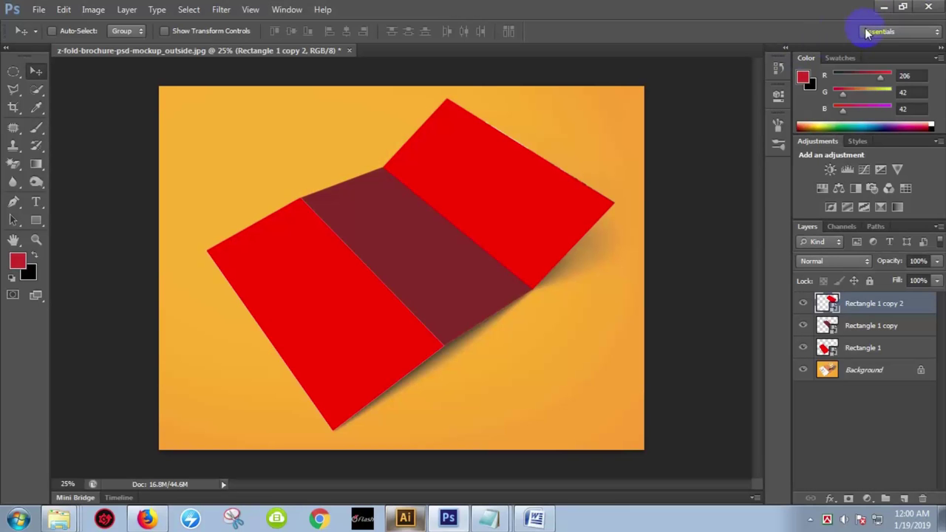
click(885, 7)
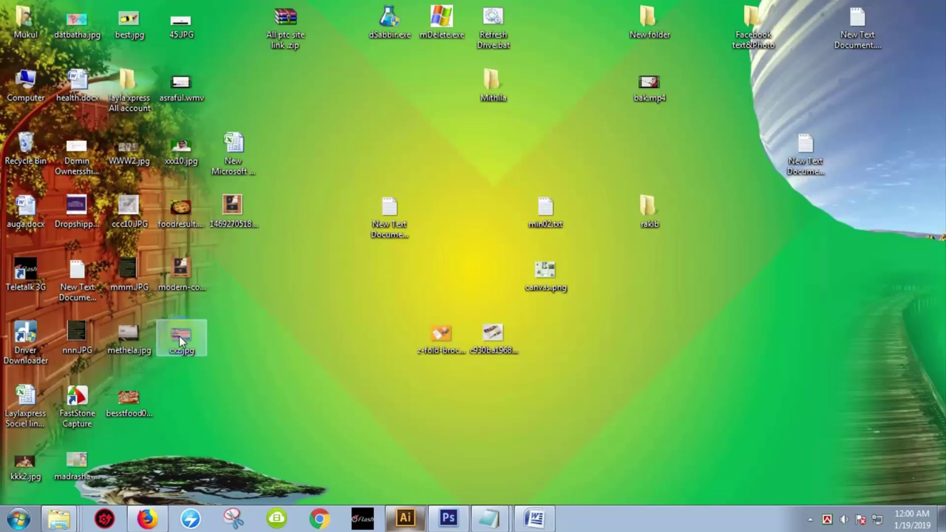
double_click(77, 464)
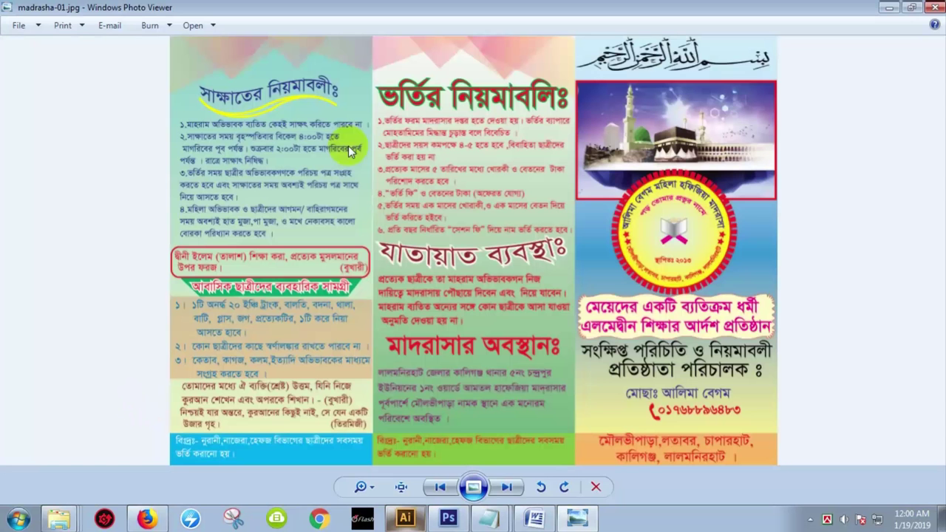
click(930, 8)
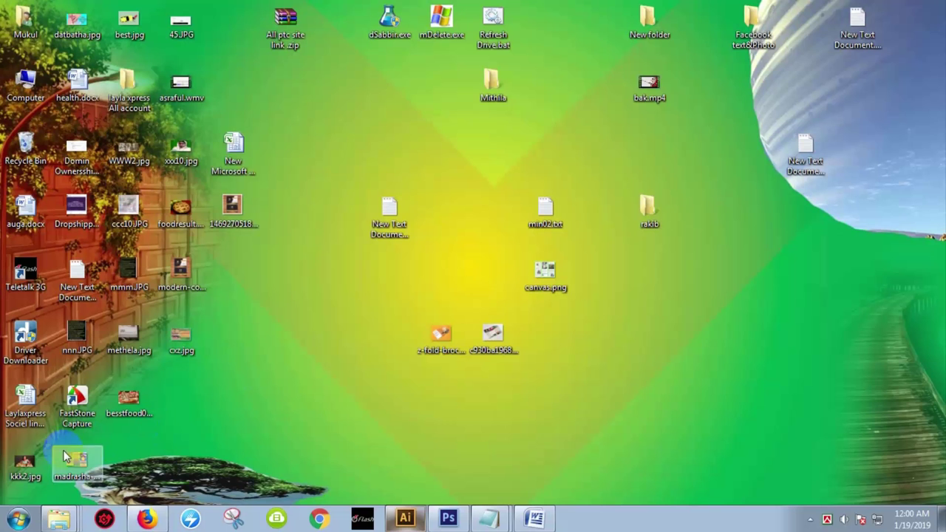
click(447, 517)
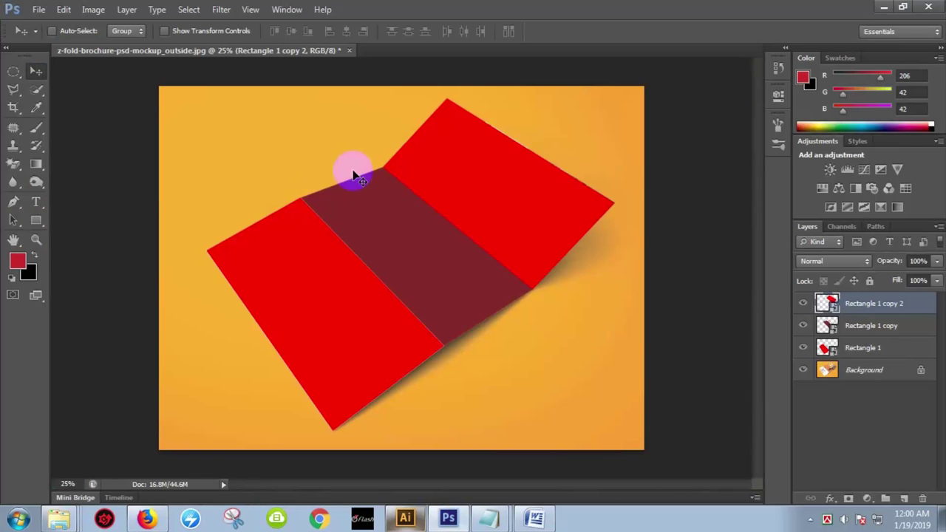
Open Rectangle 1's smart object contents and drop the madrasha-01 image onto it
double_click(826, 347)
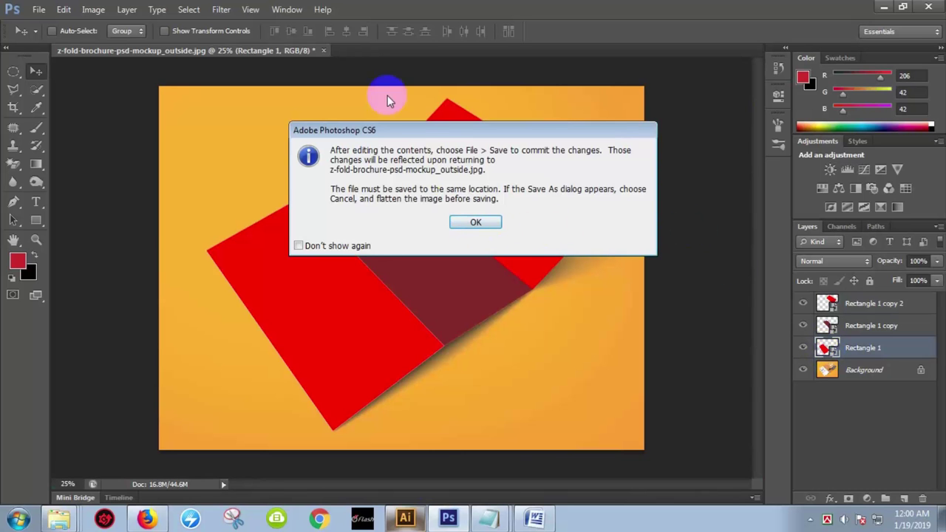
click(270, 203)
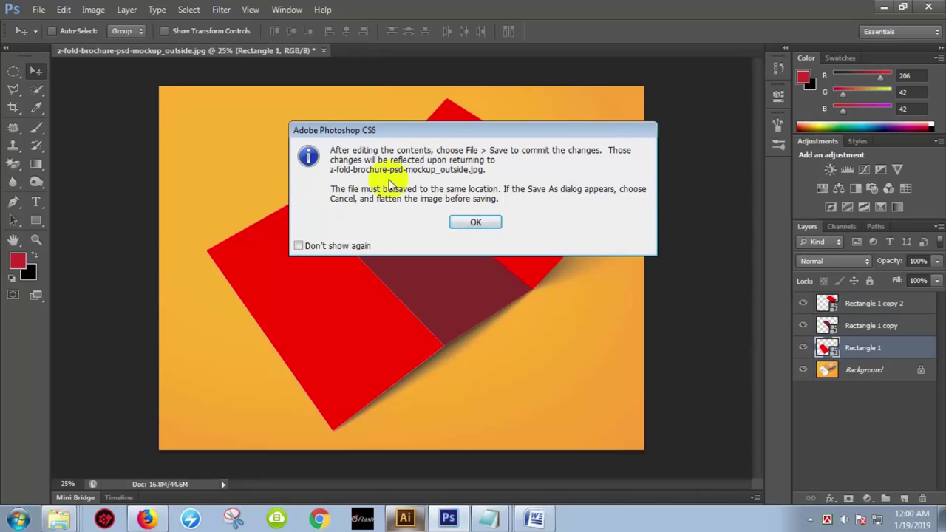
click(476, 225)
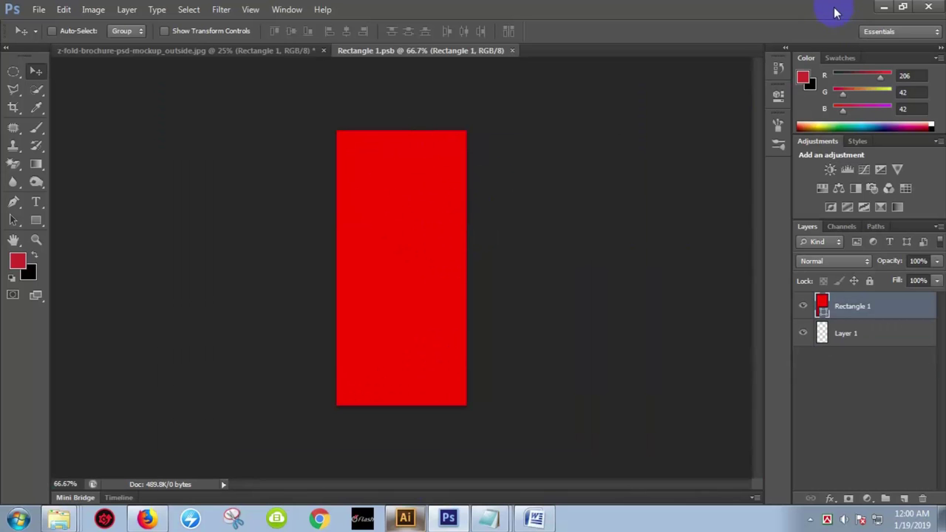
click(881, 6)
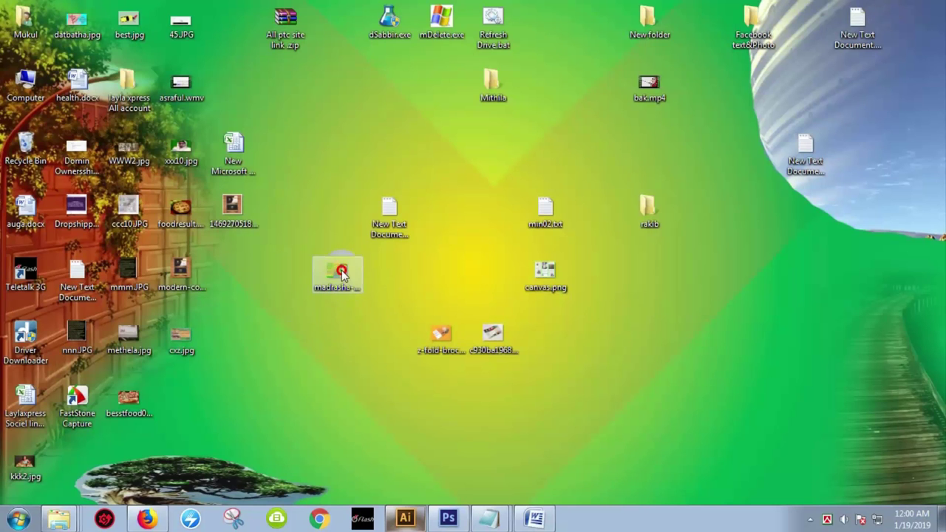
click(448, 516)
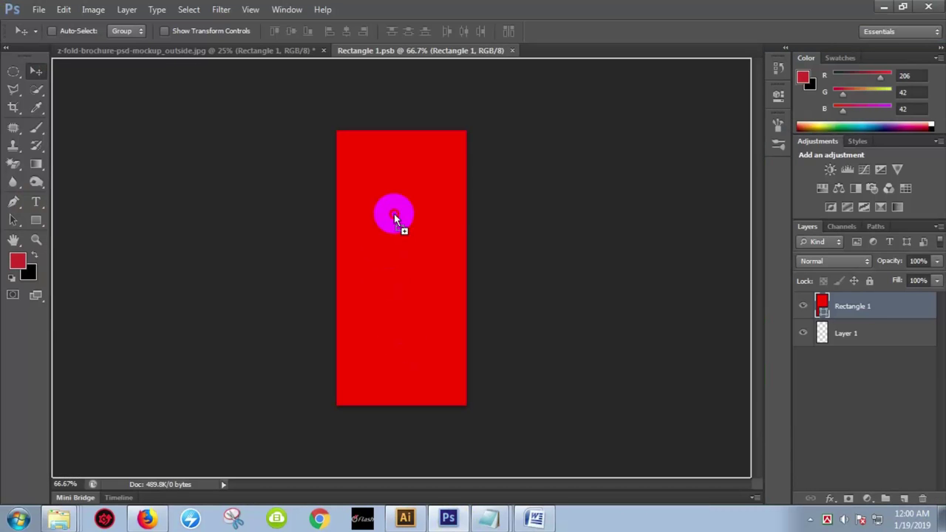
drag(397, 212, 391, 203)
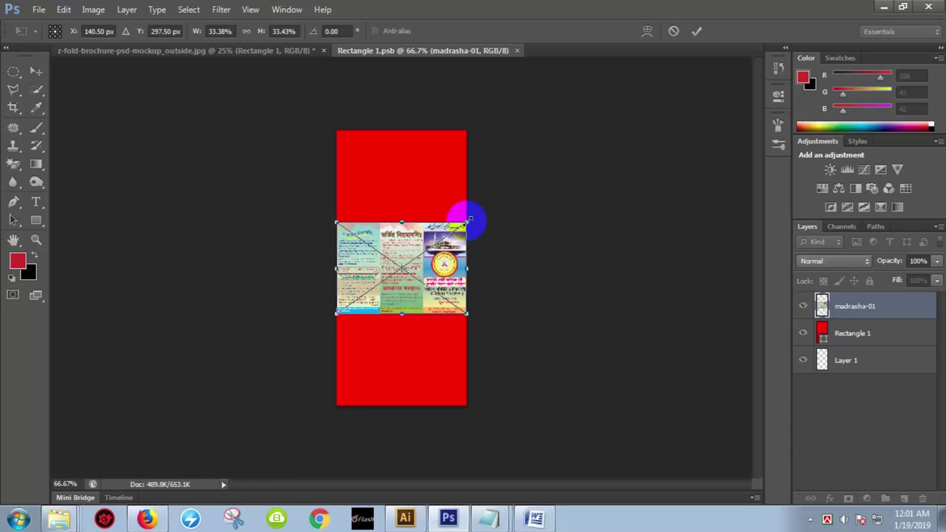
Scale and shift the brochure so its left third fills the rectangle, then commit
drag(468, 220, 578, 104)
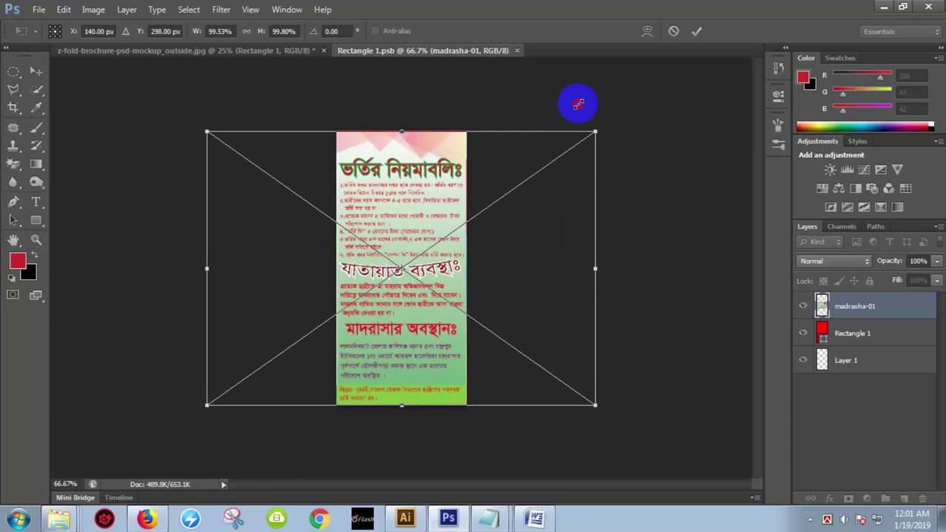
drag(465, 253, 593, 254)
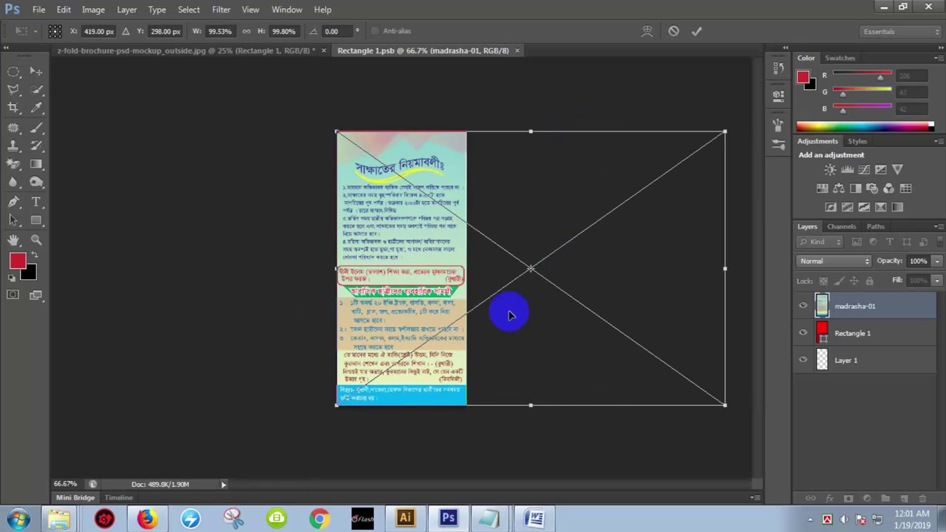
drag(432, 304, 431, 303)
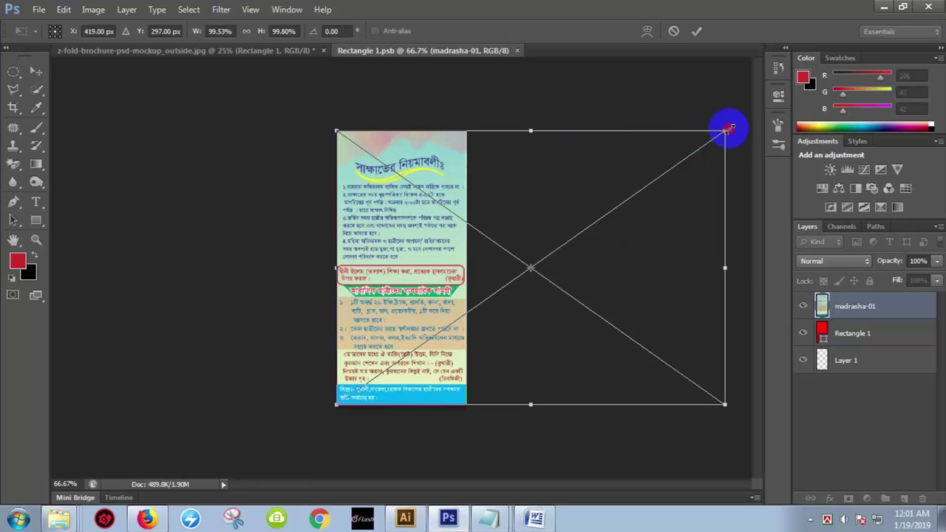
drag(728, 130, 727, 129)
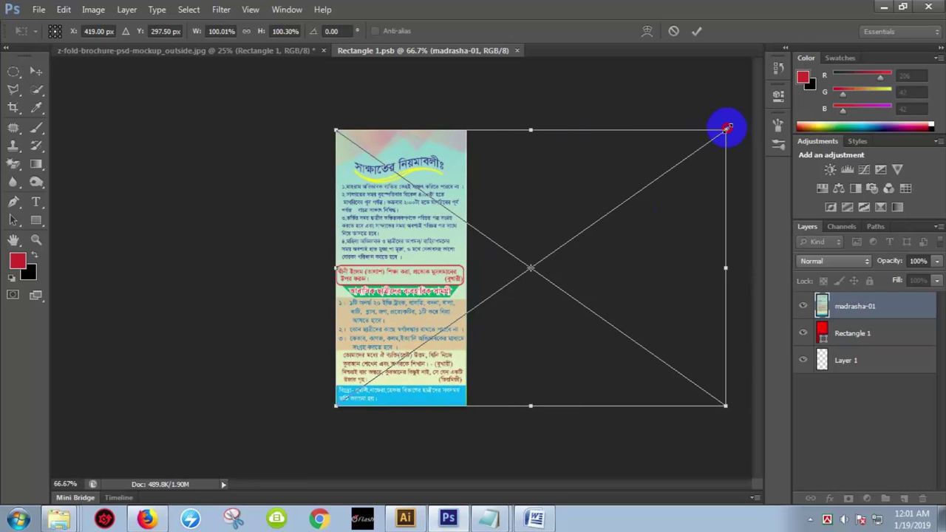
double_click(683, 159)
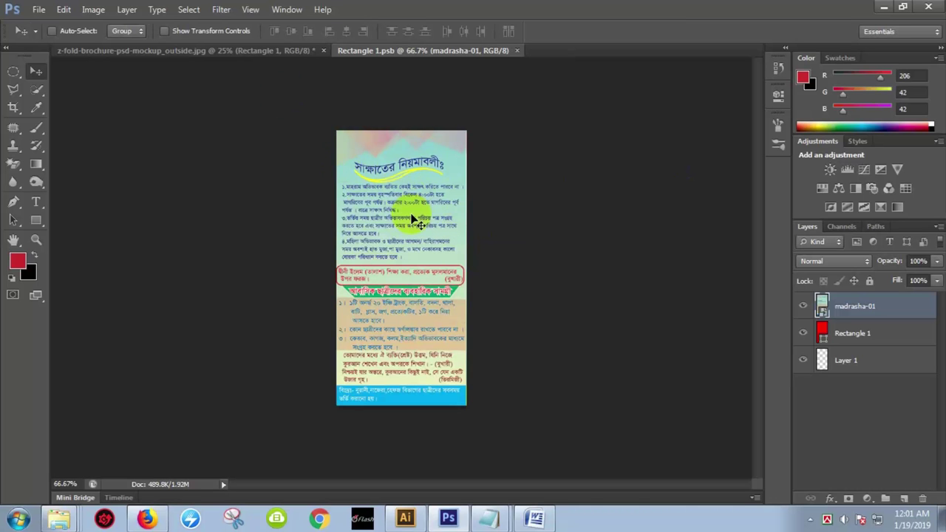
click(184, 52)
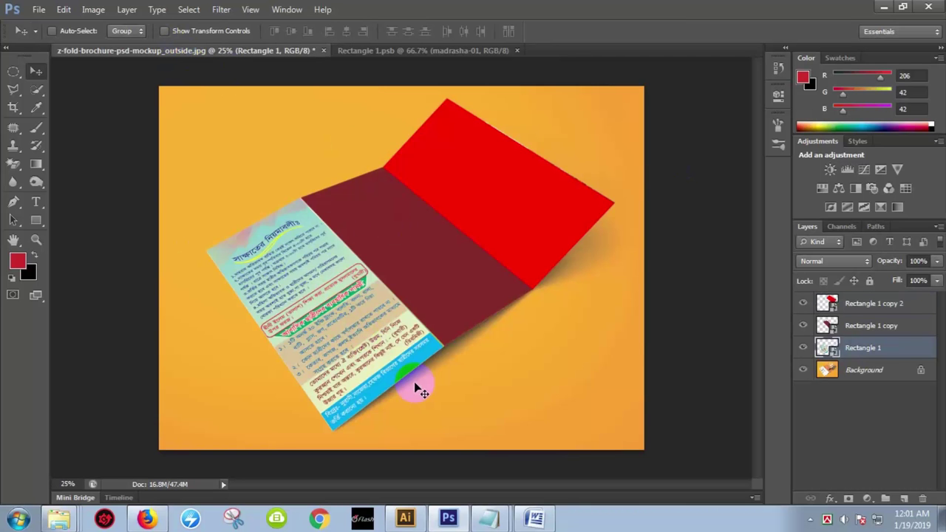
Open Rectangle 1 copy's smart object contents and close the finished Rectangle 1 document
double_click(826, 325)
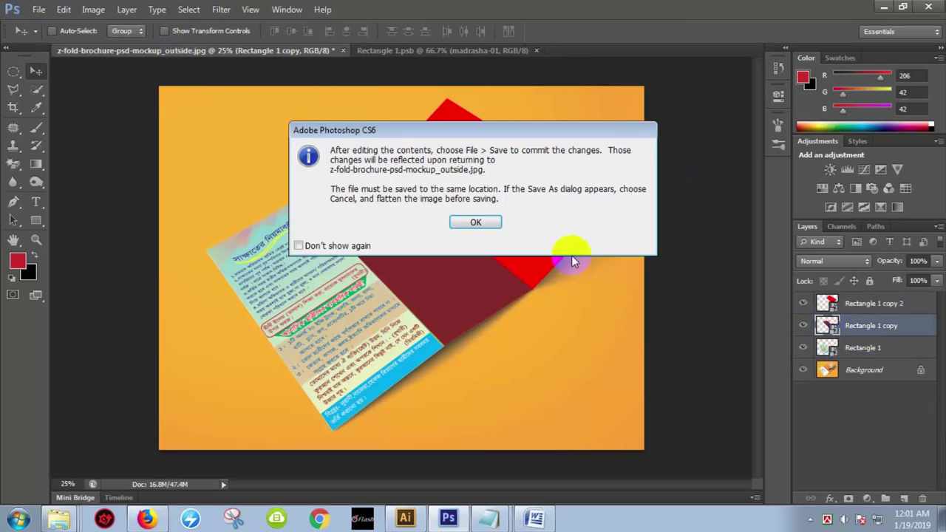
click(464, 222)
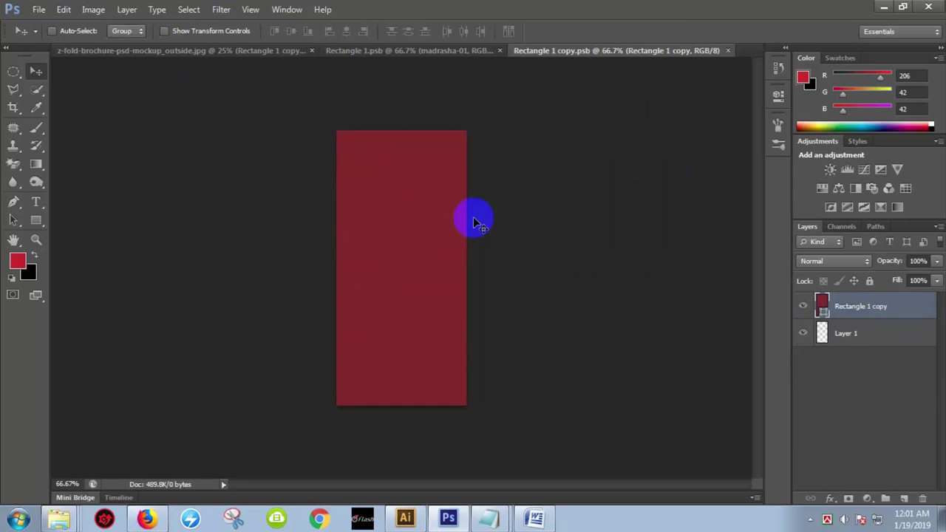
click(444, 50)
click(500, 50)
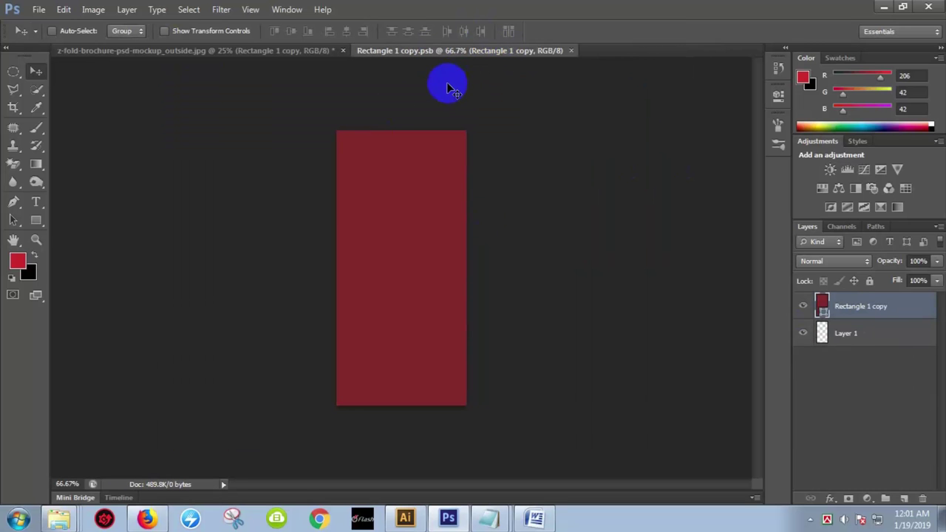
Place madrasha-01 onto the dark red rectangle and scale it to full size
click(884, 6)
click(448, 521)
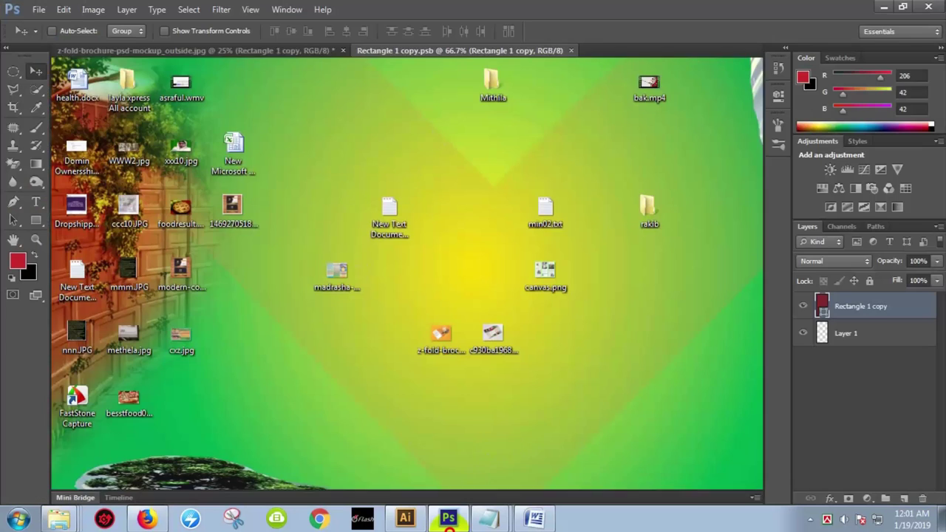
drag(449, 518, 388, 203)
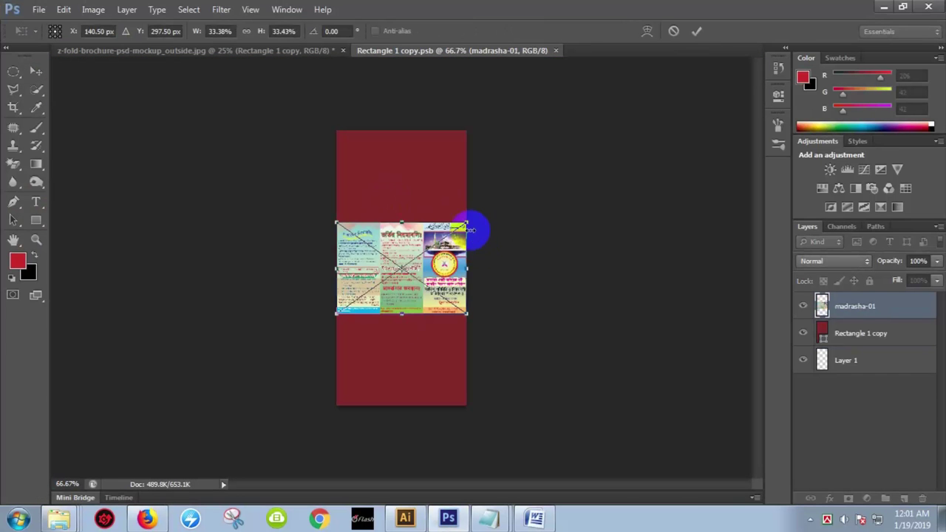
drag(470, 219, 587, 115)
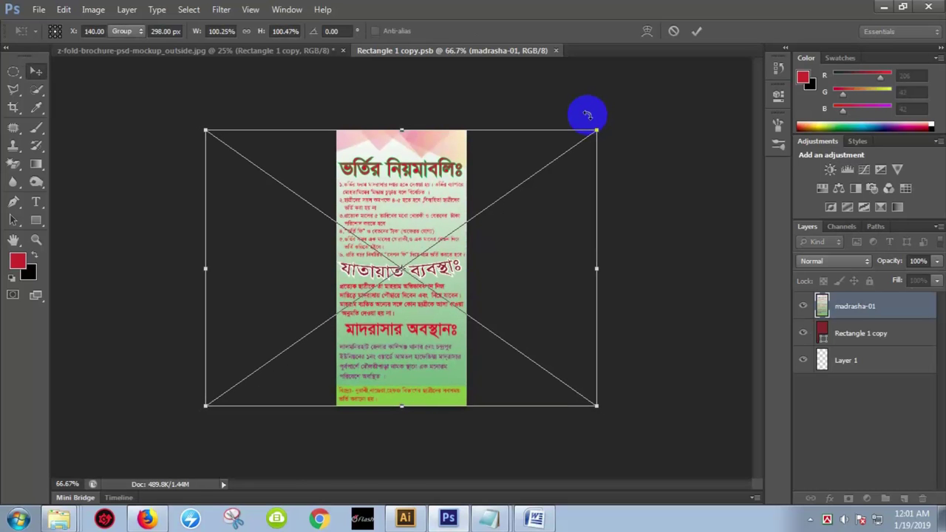
key(Return)
Save the panel contents so the mockup updates, and close the tab
key(ctrl+s)
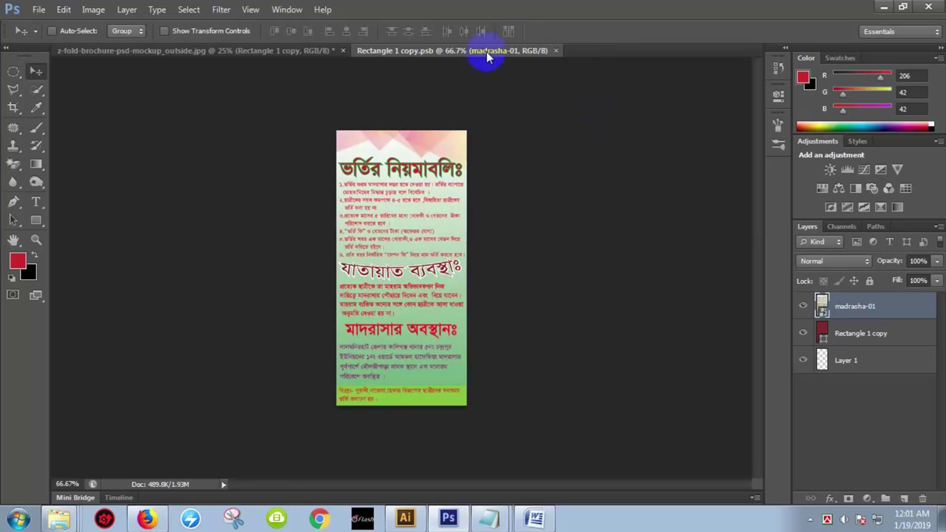
click(556, 50)
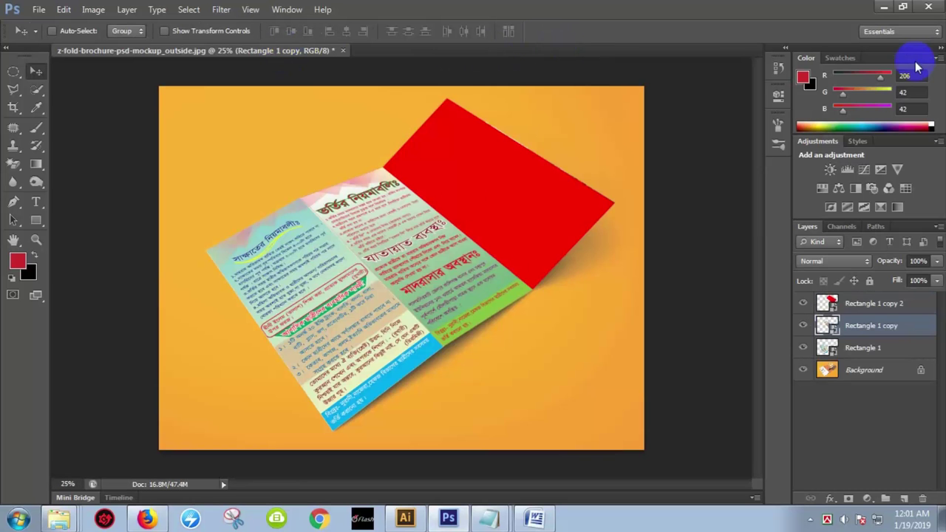
click(886, 7)
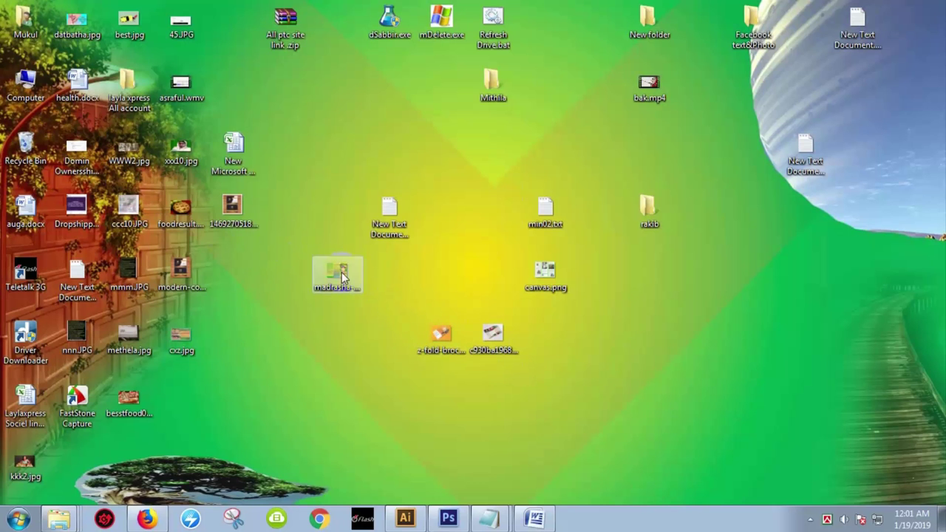
click(448, 519)
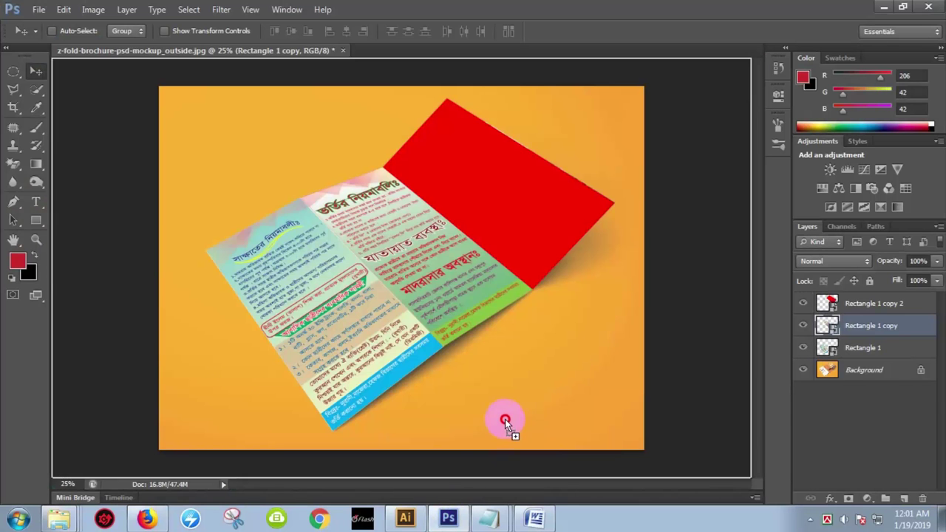
Open the red third panel's Rectangle 1 copy 2 smart object contents for editing
drag(448, 519, 511, 416)
key(Escape)
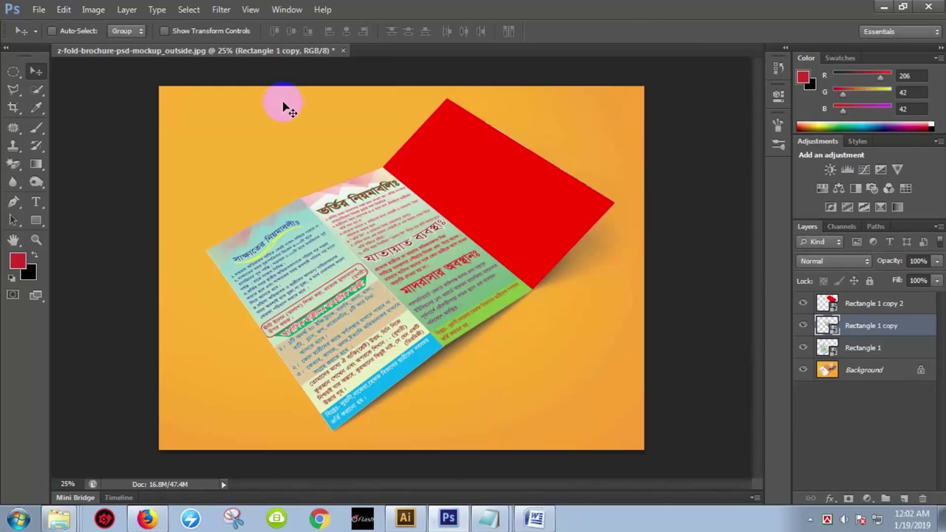
double_click(826, 305)
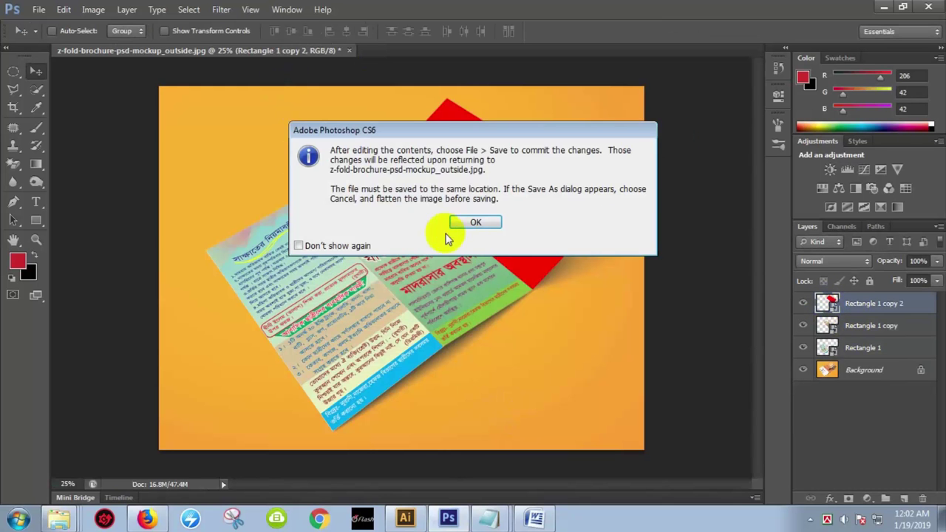
click(473, 221)
click(903, 7)
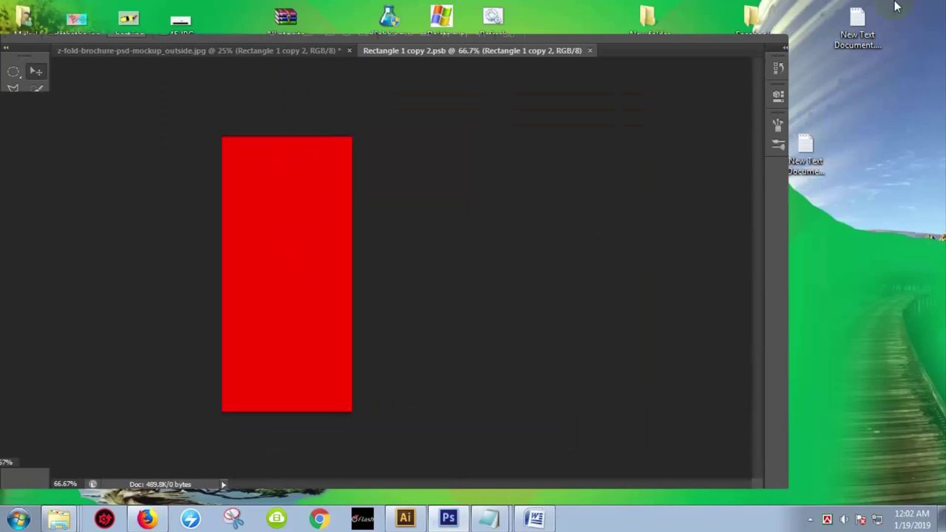
click(744, 37)
click(884, 8)
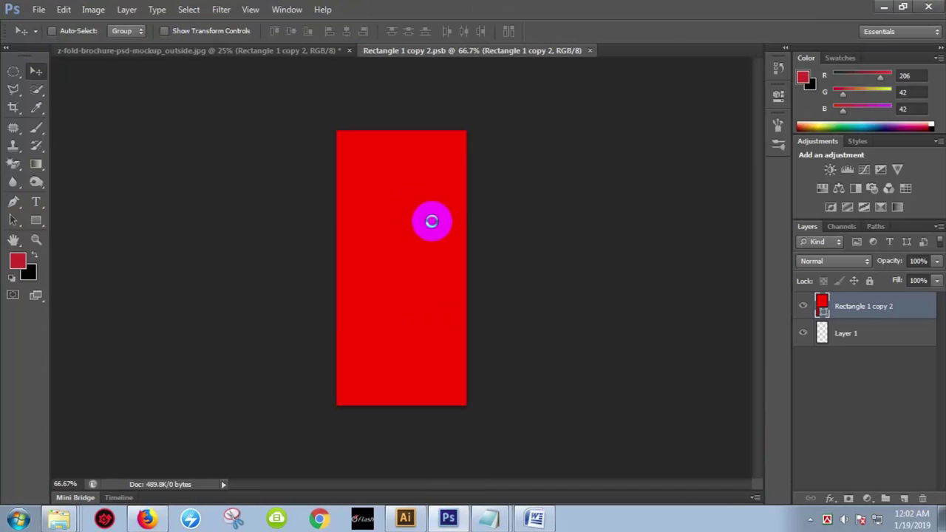
Place madrasha-01 into the panel, fit it over the red area, and close to update
mouse_move(476, 467)
mouse_down()
mouse_move(424, 215)
mouse_move(597, 110)
mouse_up()
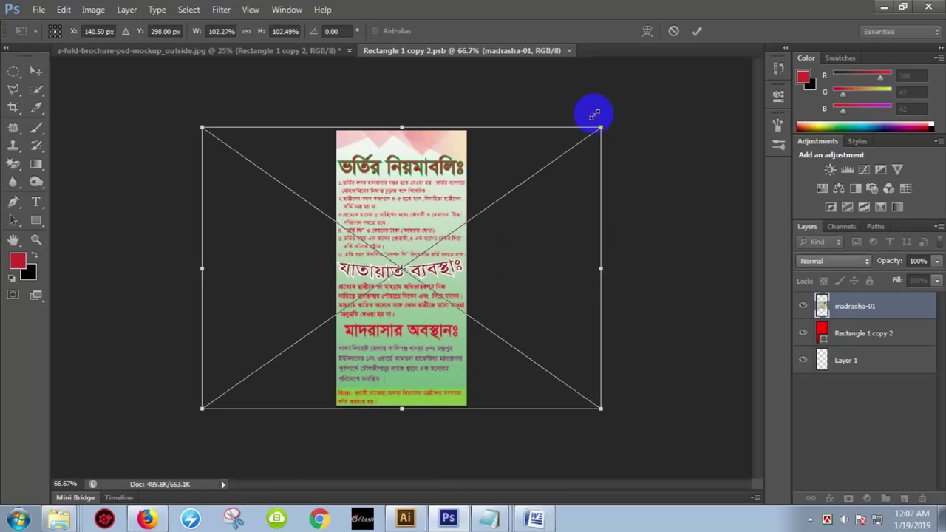
drag(410, 270, 283, 271)
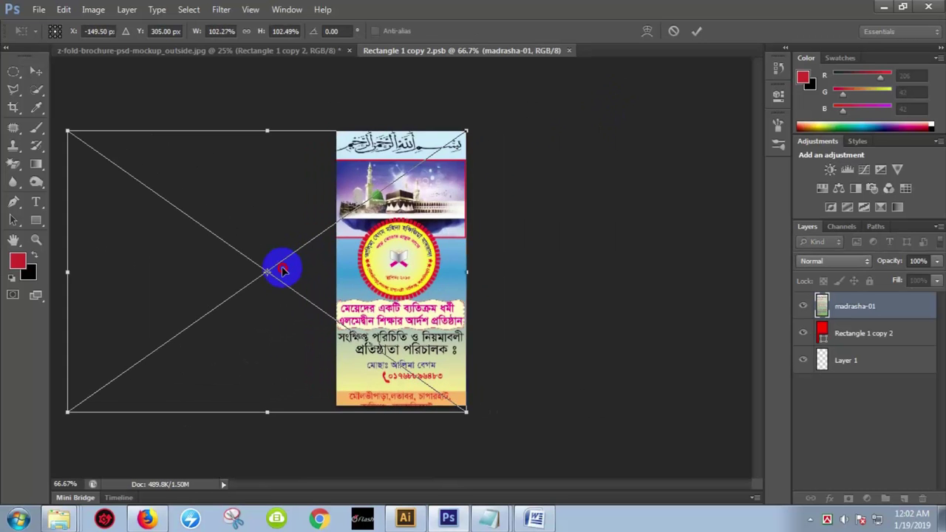
drag(467, 130, 461, 138)
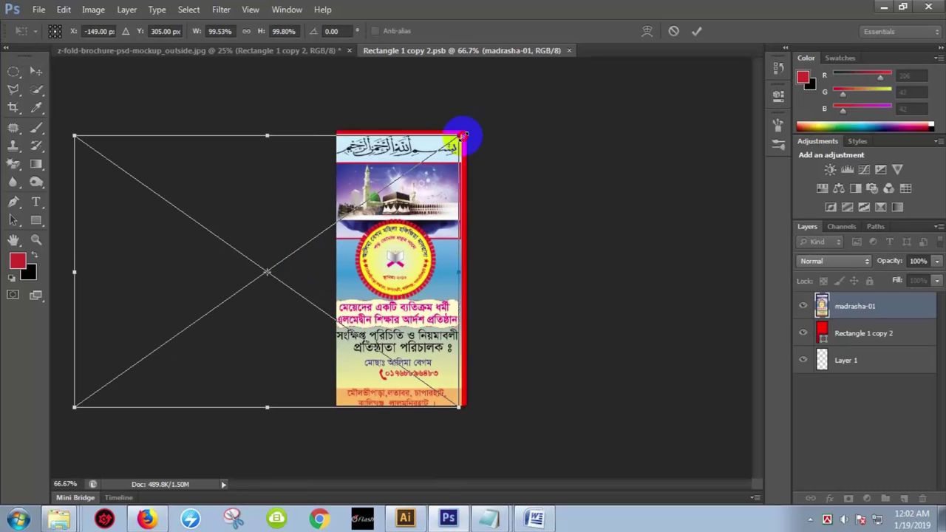
drag(435, 227, 442, 220)
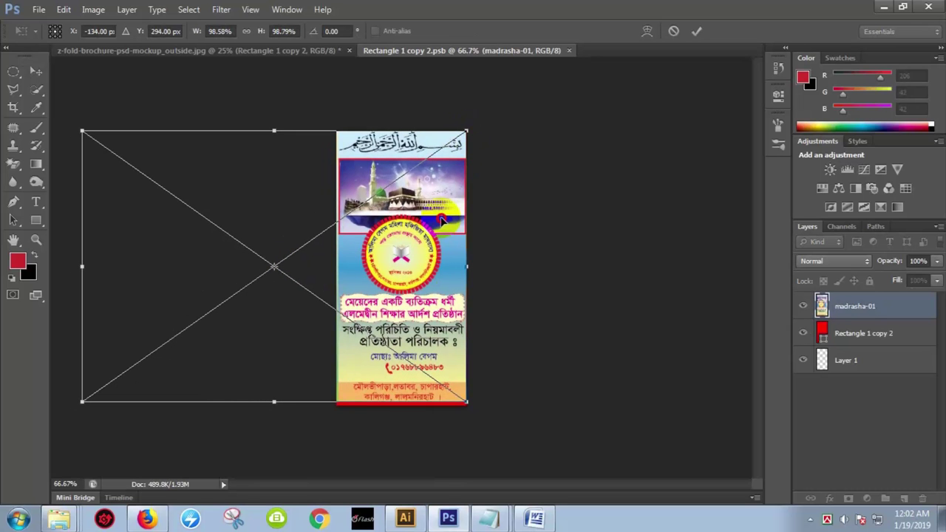
drag(468, 405, 470, 409)
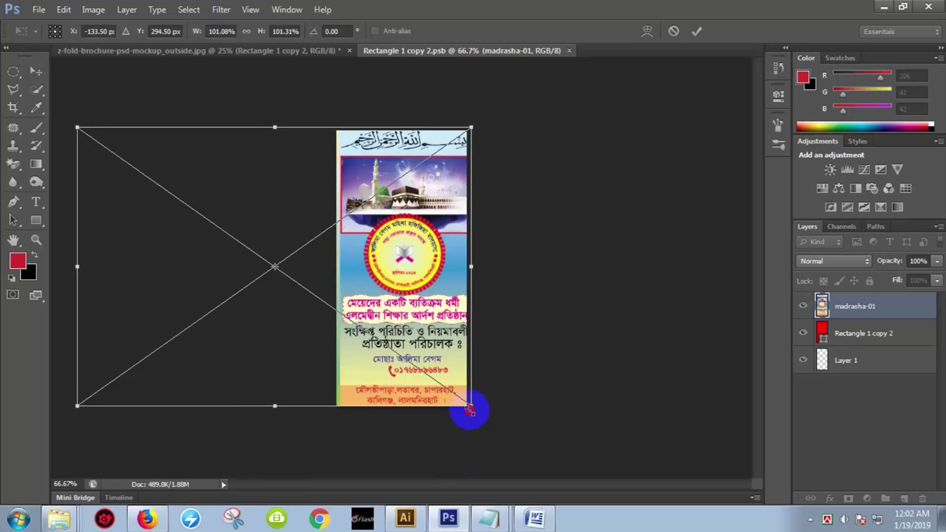
drag(440, 364, 436, 363)
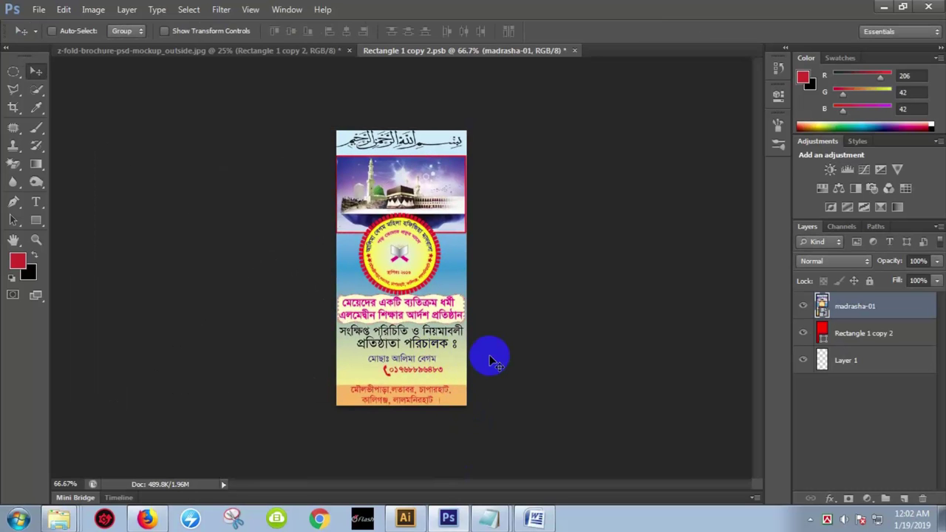
click(569, 50)
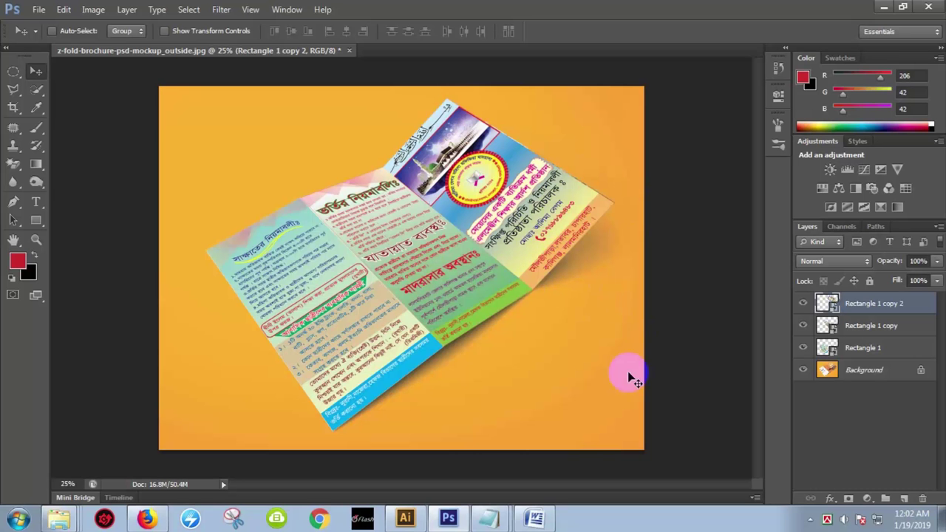
Outline the shadow area under the raised flap with the Polygonal Lasso Tool
click(851, 372)
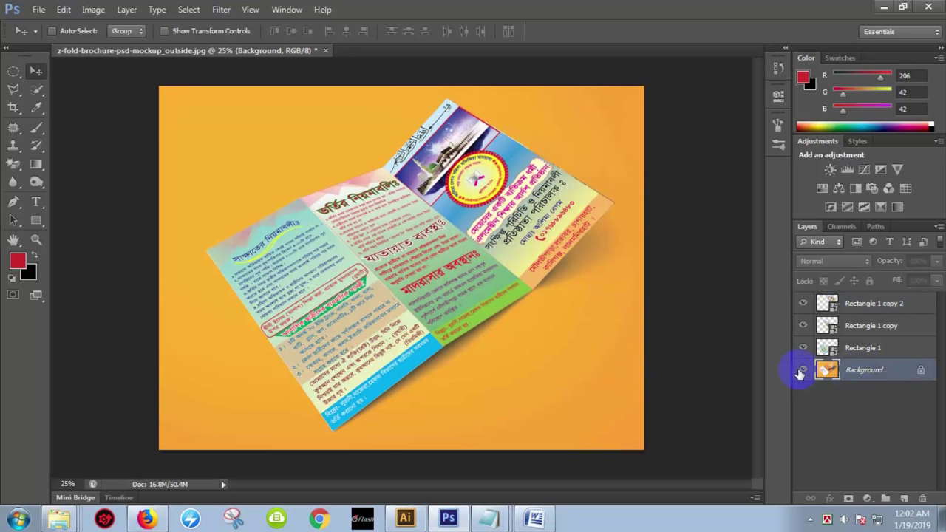
click(802, 370)
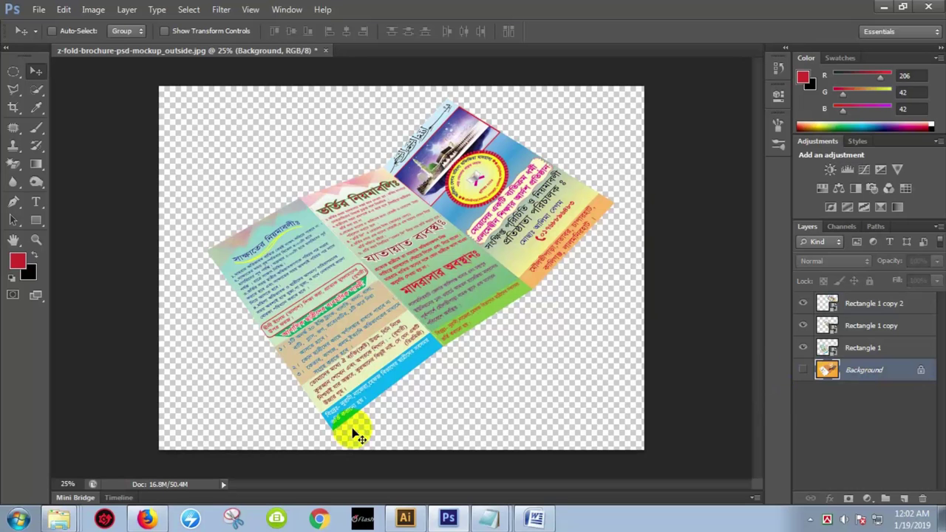
click(803, 370)
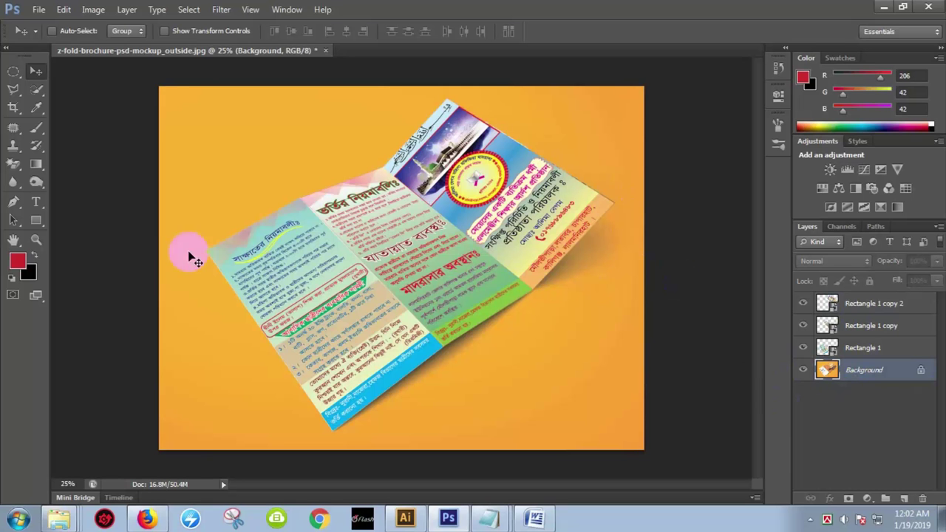
click(16, 93)
click(62, 102)
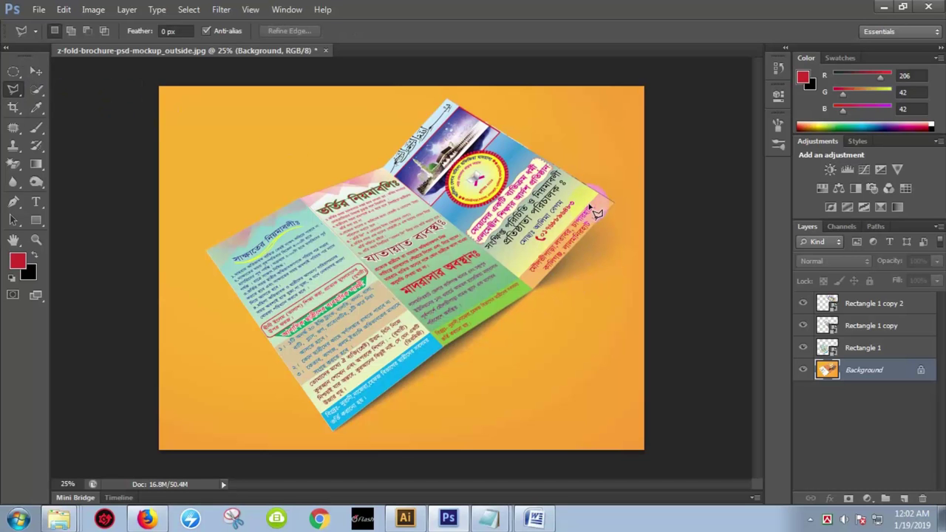
click(629, 253)
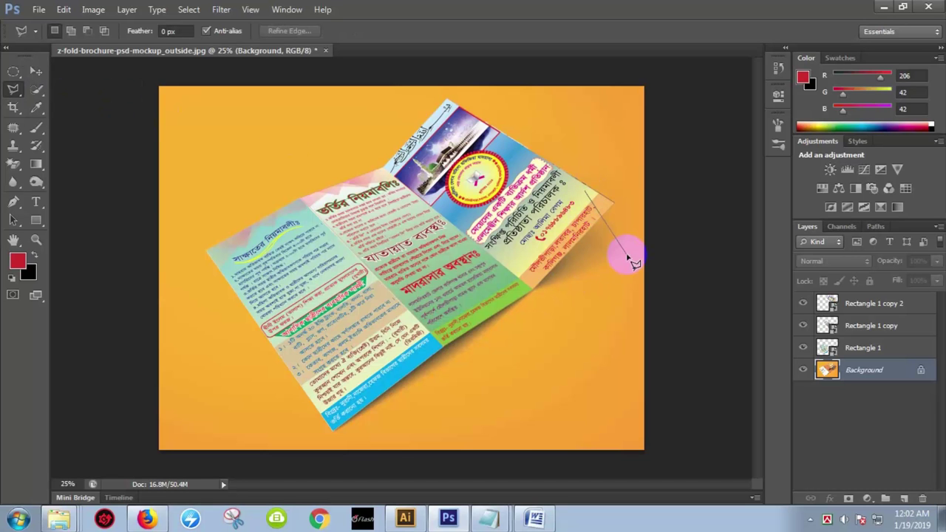
click(537, 294)
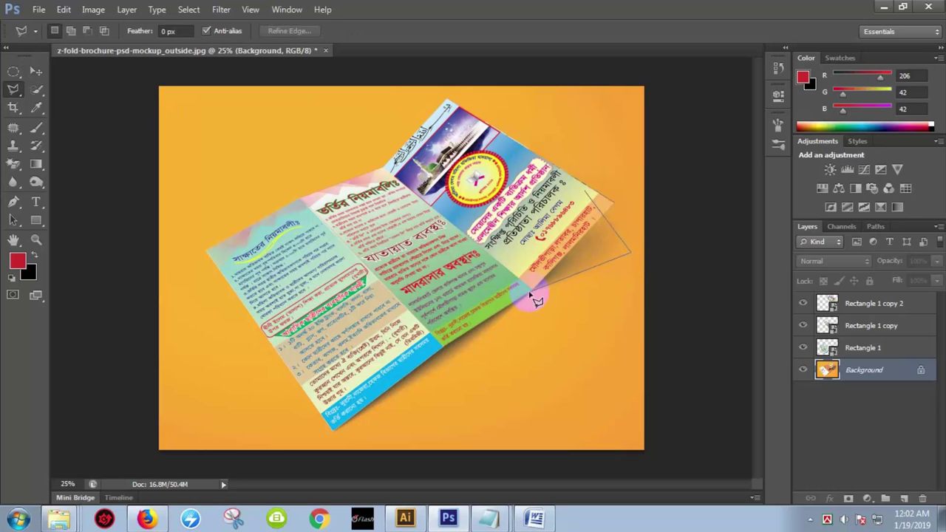
click(592, 194)
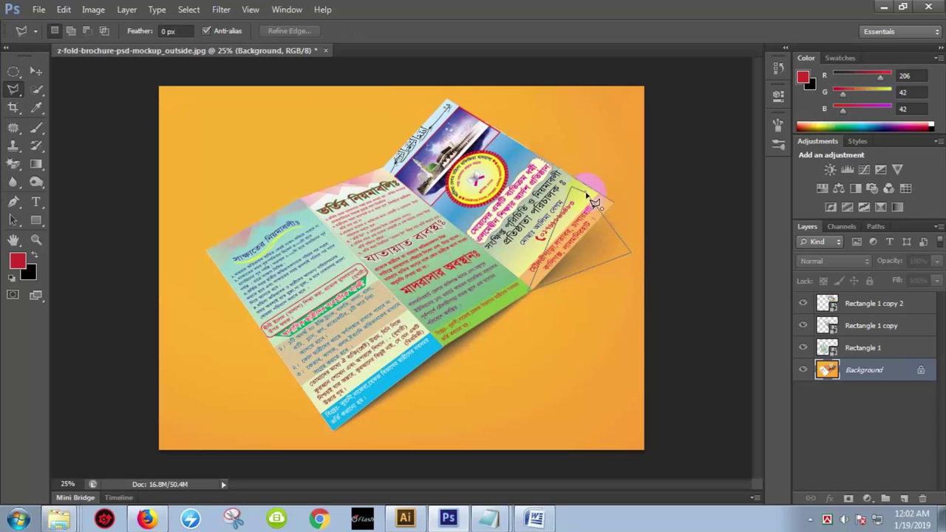
double_click(596, 202)
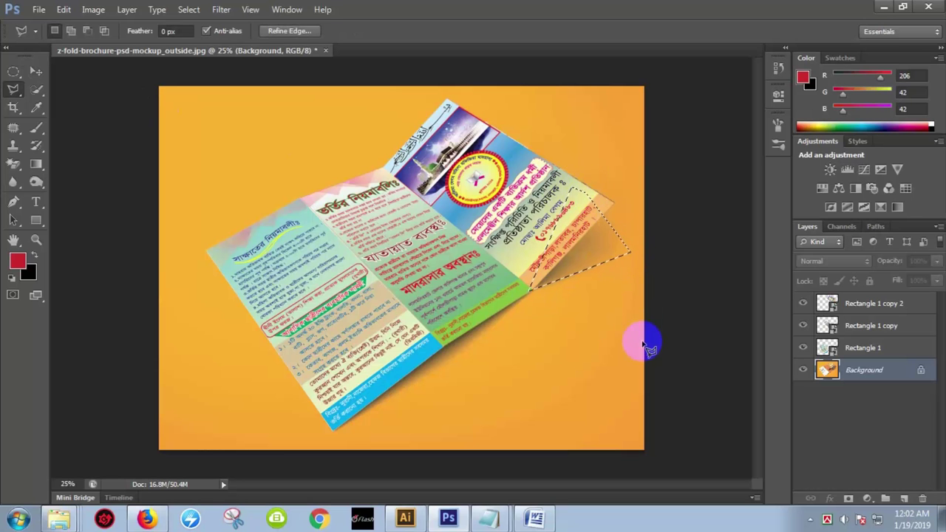
Fill the selection with black on a new layer, then deselect
click(902, 500)
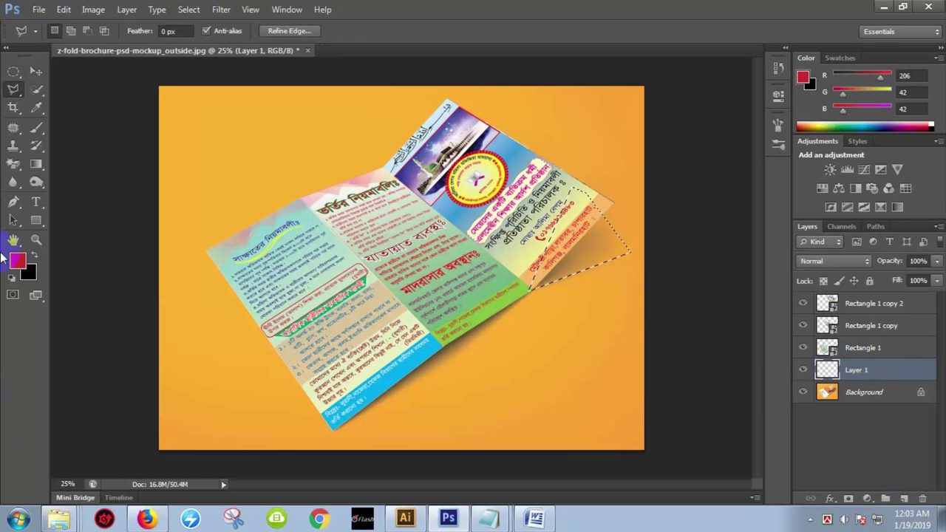
click(30, 275)
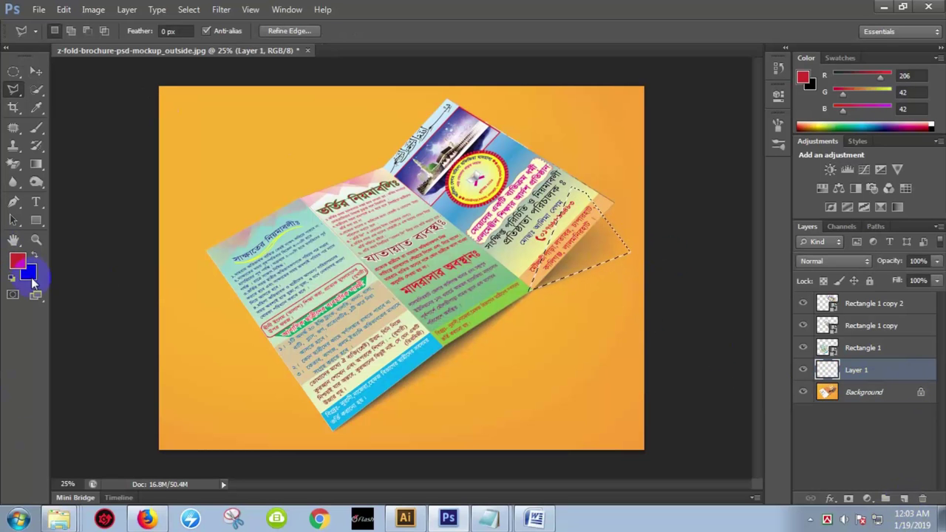
key(ctrl+BackSpace)
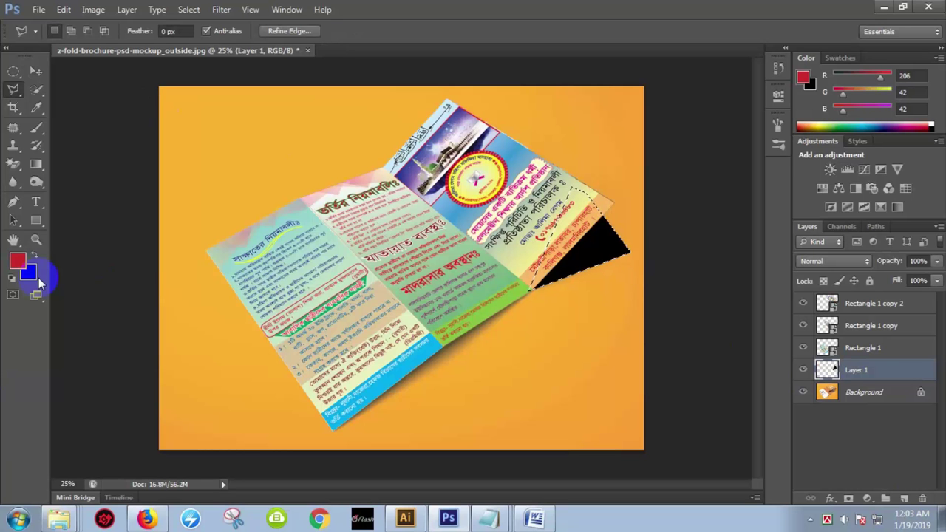
key(ctrl+d)
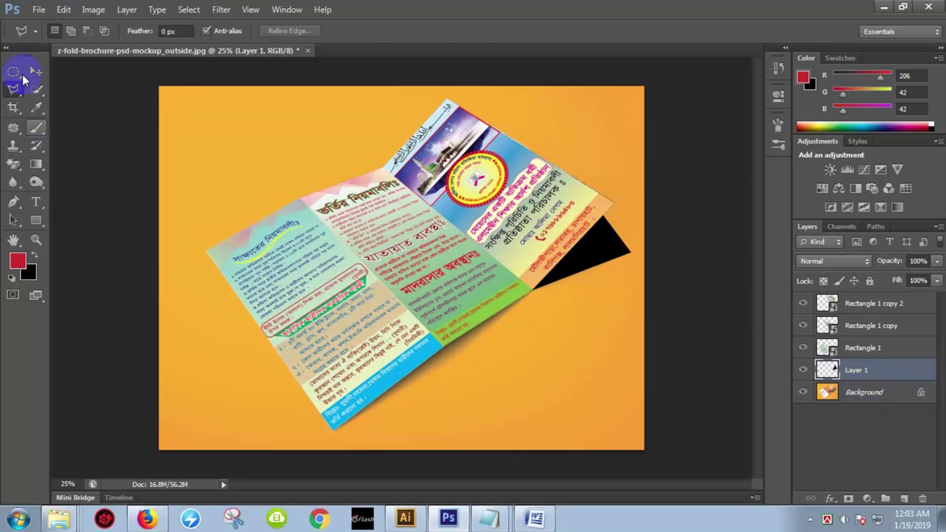
Gaussian-blur Layer 1's black shadow and drop its opacity to 58%
click(36, 71)
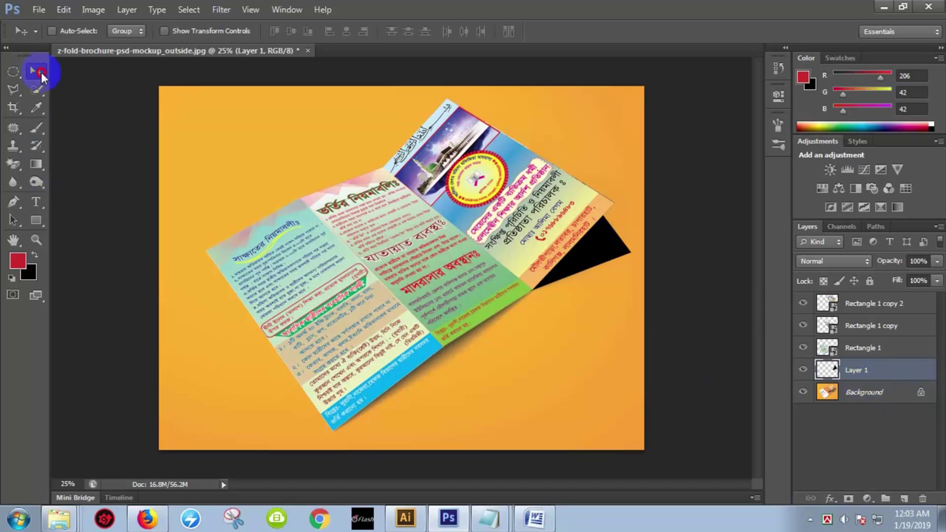
click(222, 9)
mouse_move(296, 149)
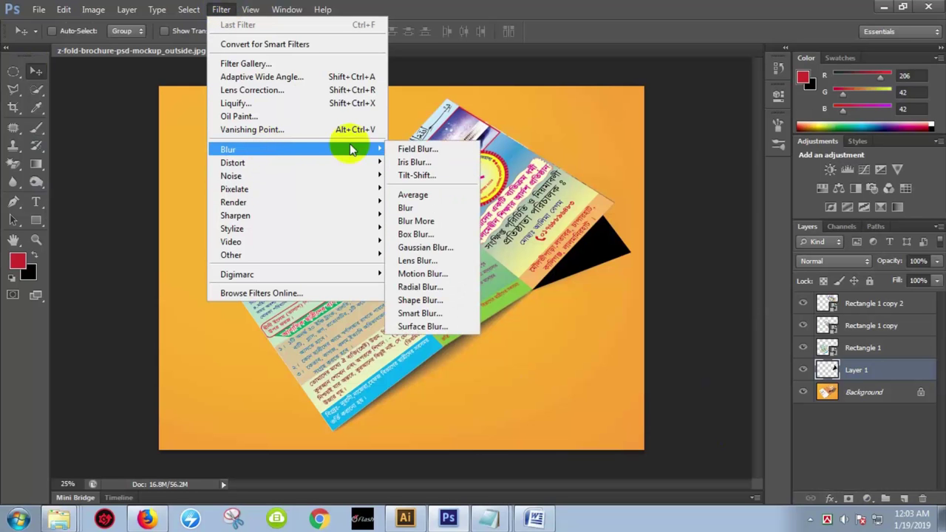
click(454, 251)
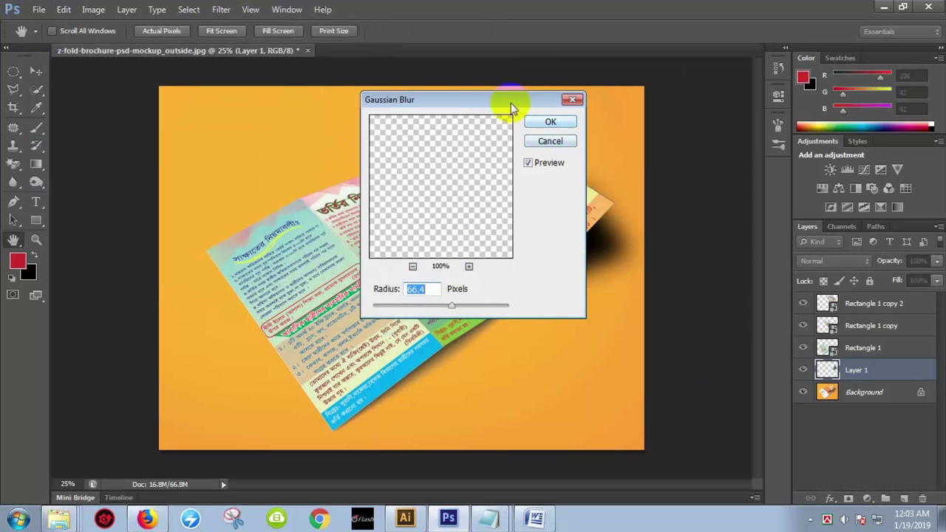
drag(511, 103, 761, 184)
mouse_move(692, 398)
mouse_down()
mouse_move(714, 393)
mouse_move(692, 392)
mouse_move(704, 386)
mouse_up()
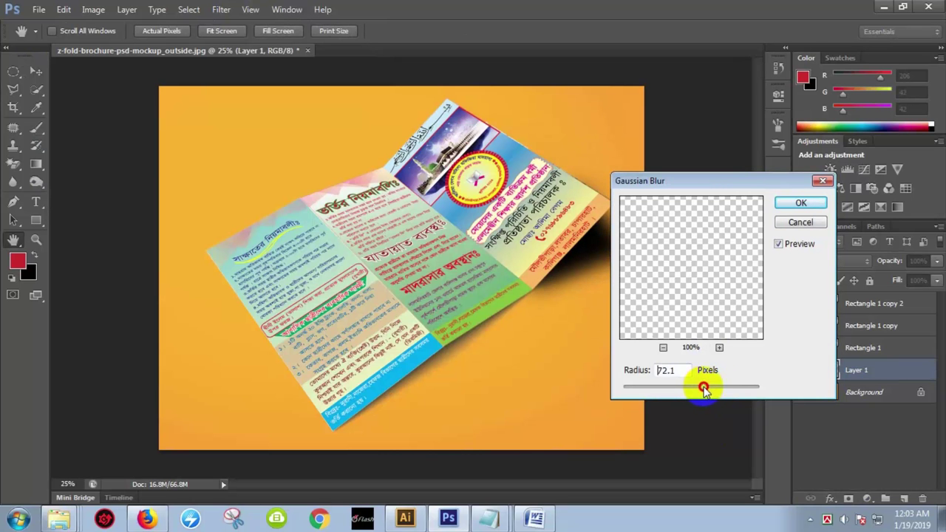
click(801, 204)
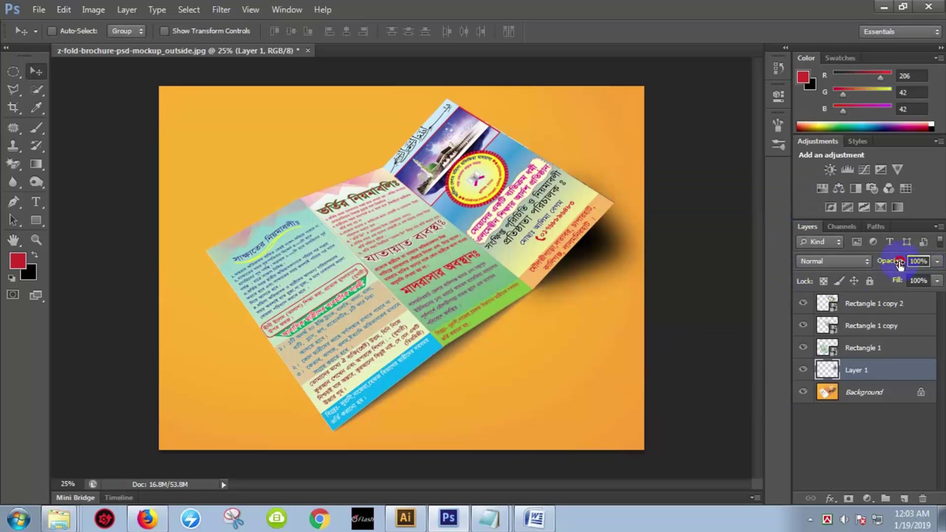
drag(900, 264, 878, 265)
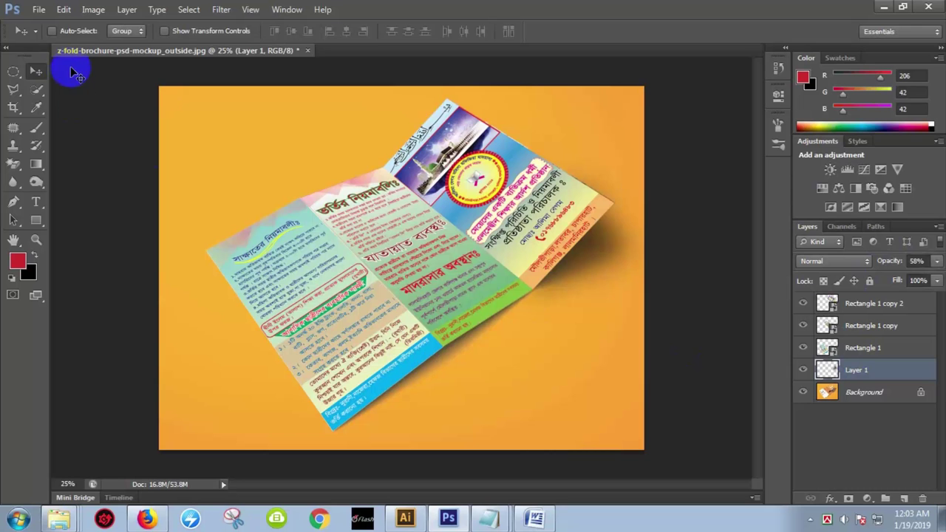
Draw a black shadow shape on a new layer beneath the lower panels
click(12, 89)
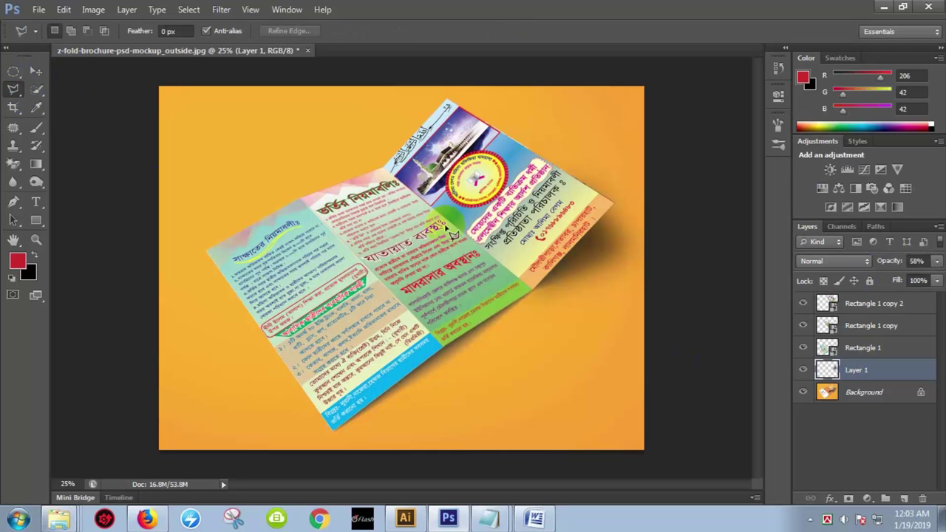
click(528, 294)
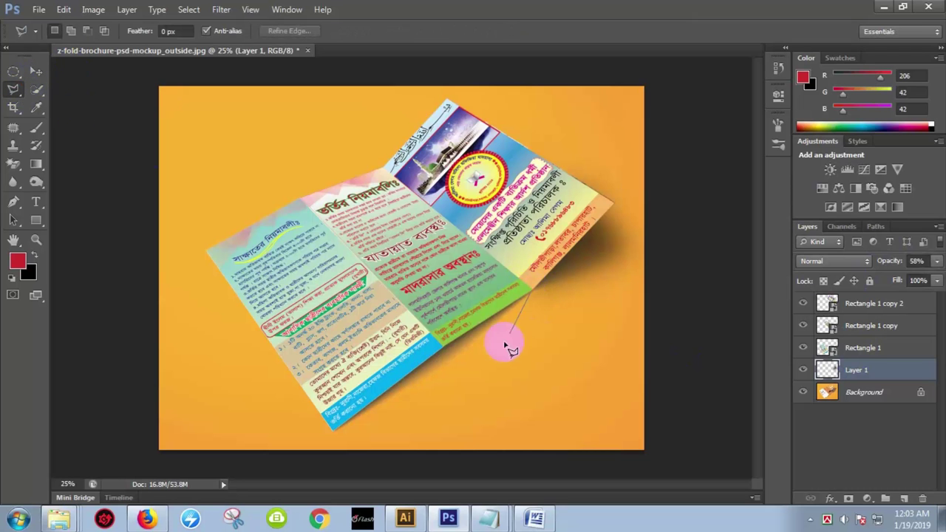
click(456, 376)
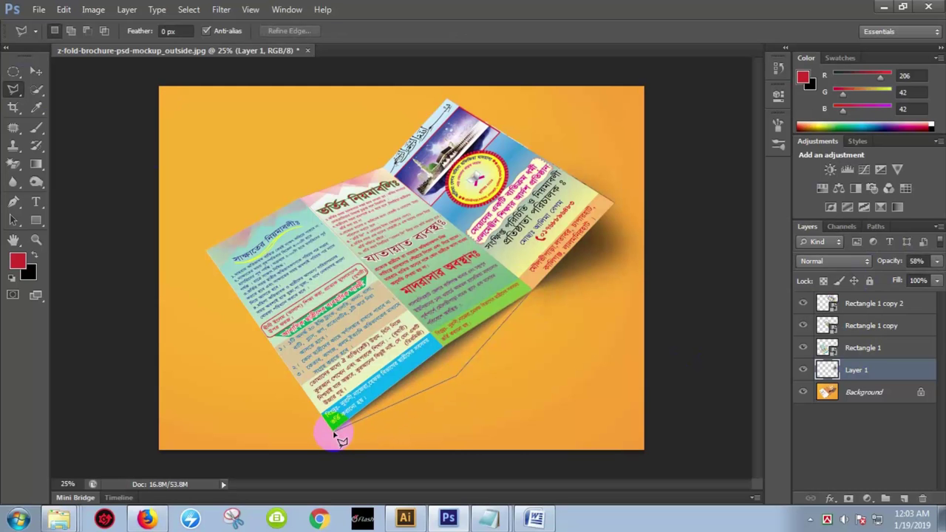
click(530, 294)
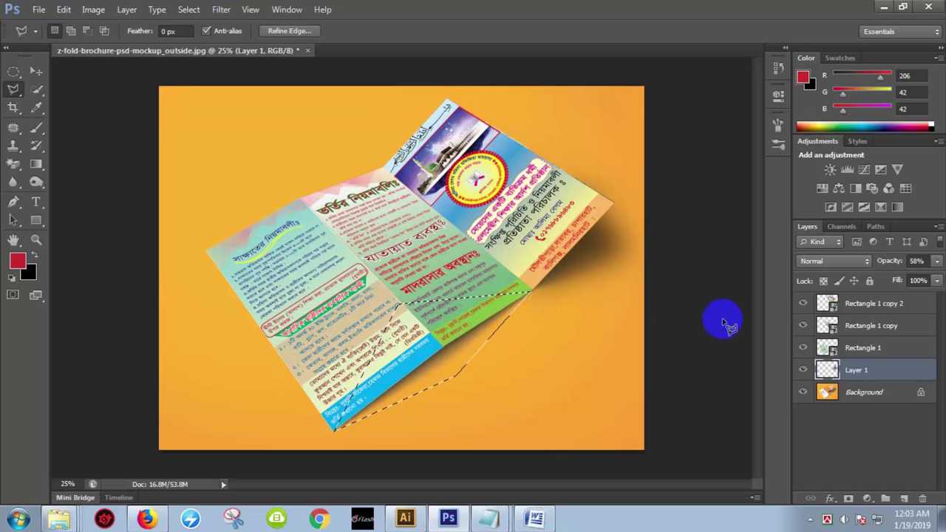
click(903, 496)
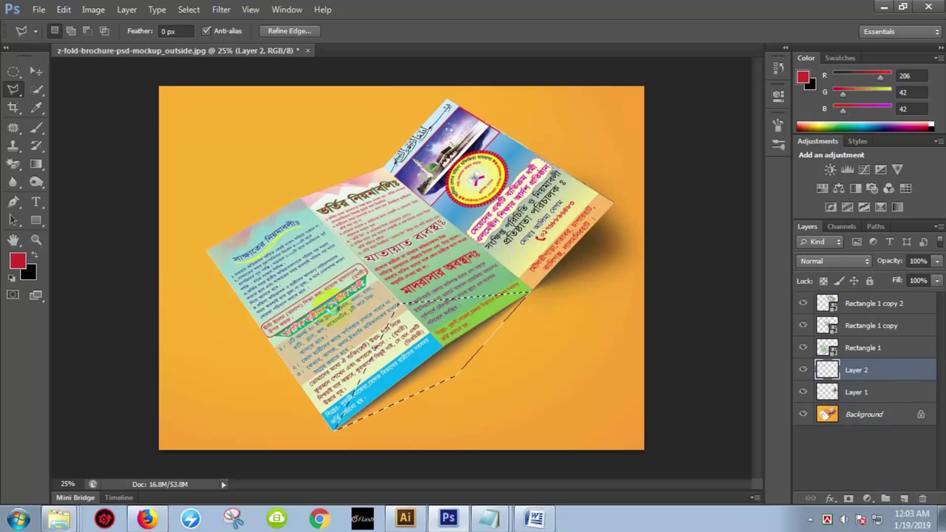
key(ctrl+BackSpace)
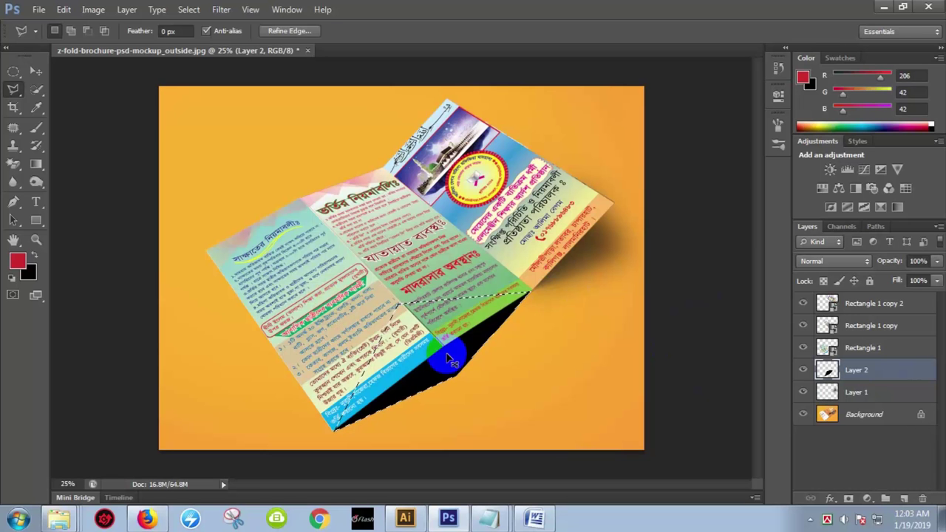
key(ctrl+d)
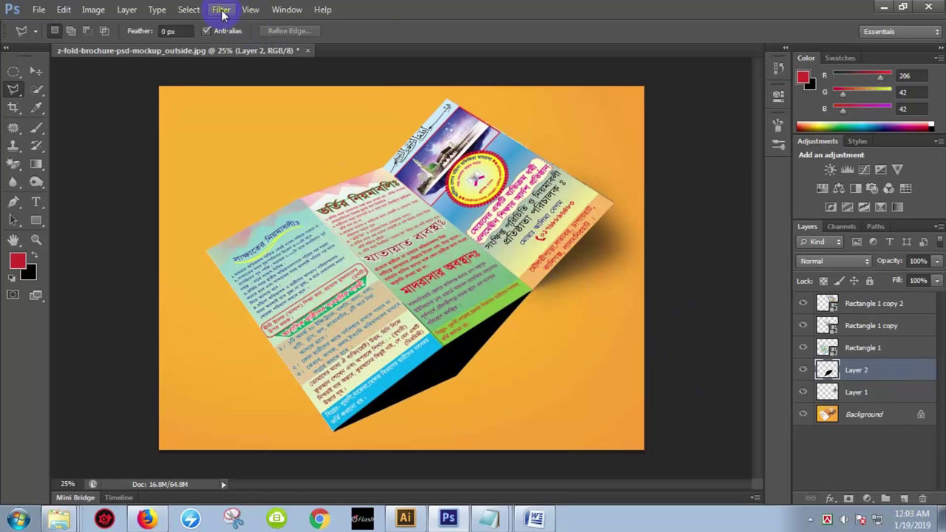
Blur the new shadow about 146 px, set it to 70% opacity, and delete the Background layer
click(222, 11)
mouse_move(228, 149)
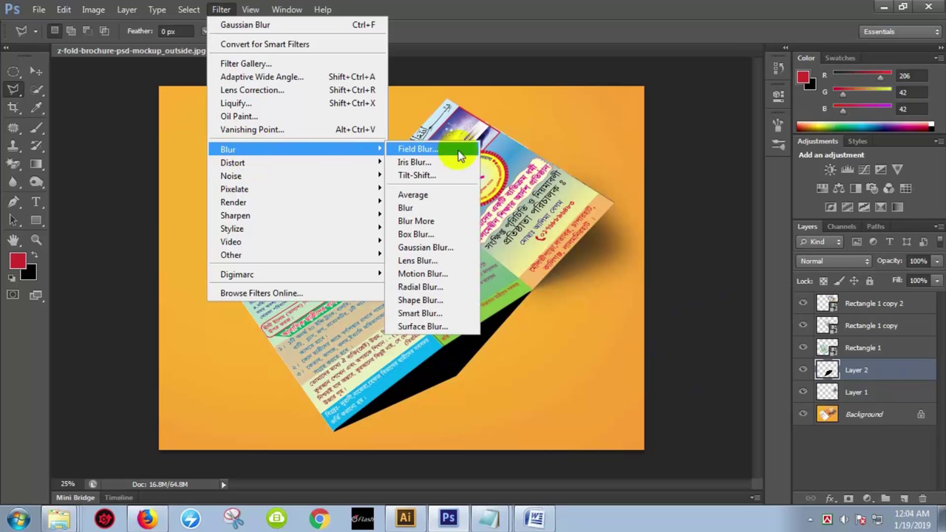
click(425, 248)
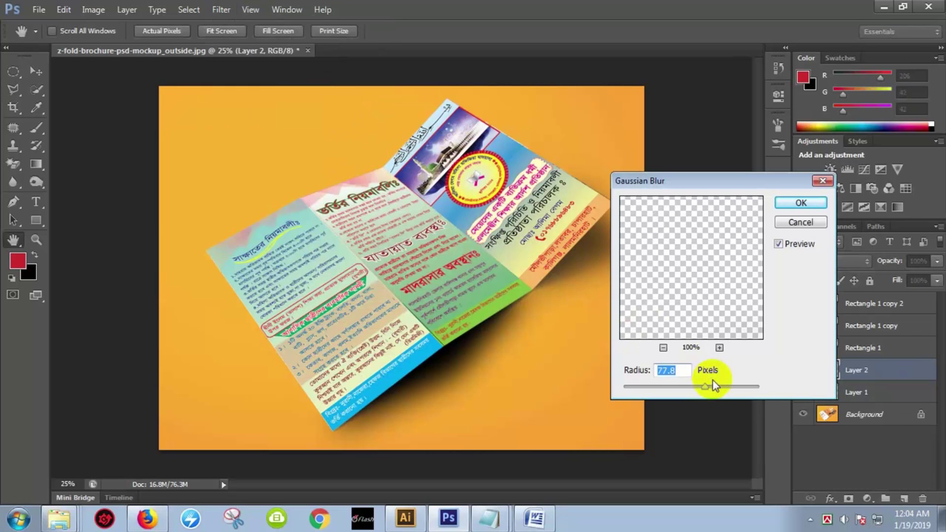
mouse_move(688, 391)
mouse_down()
mouse_move(730, 392)
mouse_move(722, 387)
mouse_up()
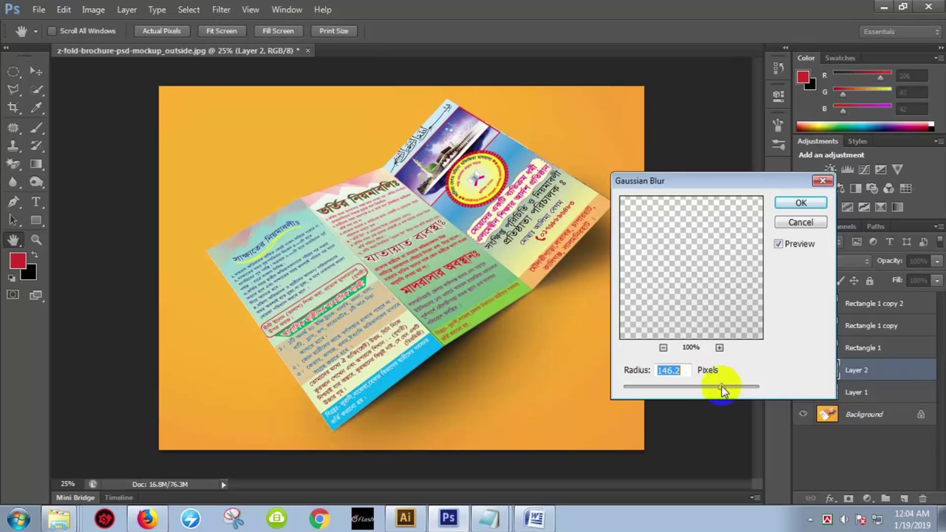
click(800, 203)
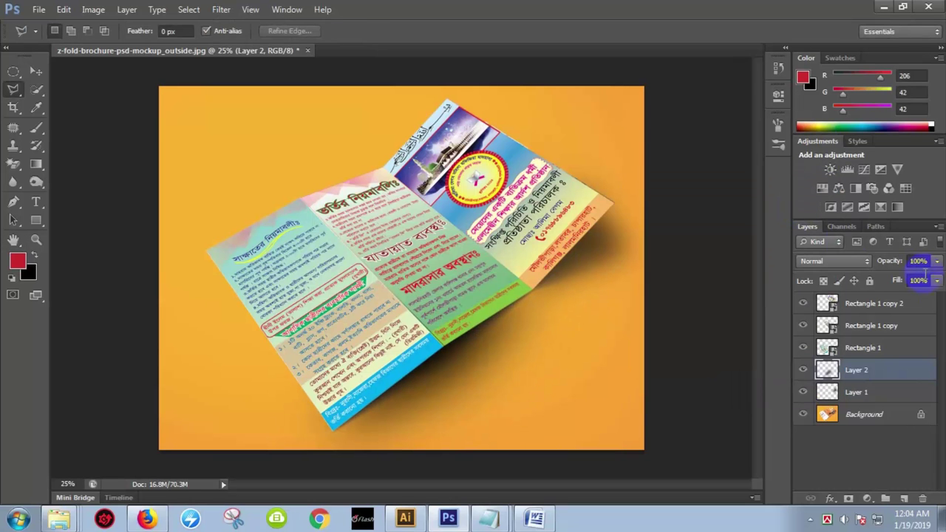
text(85)
click(890, 261)
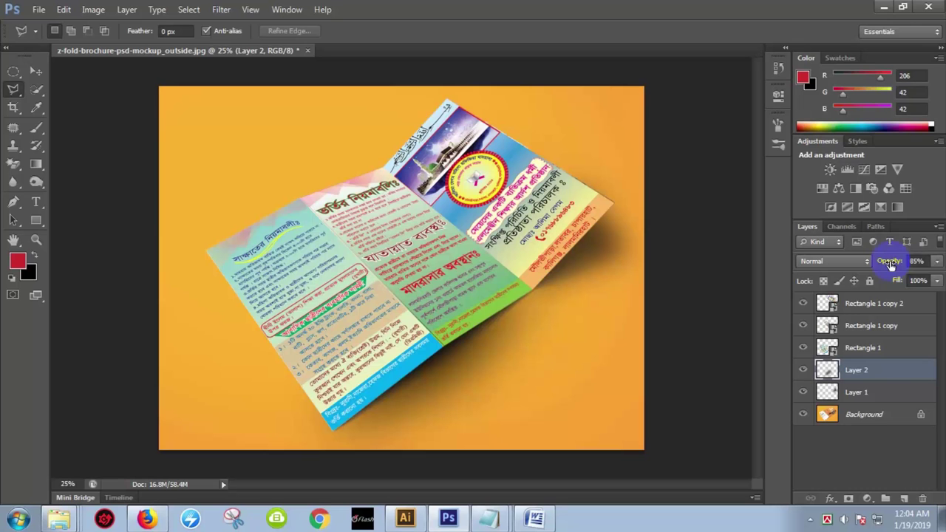
drag(890, 261, 881, 264)
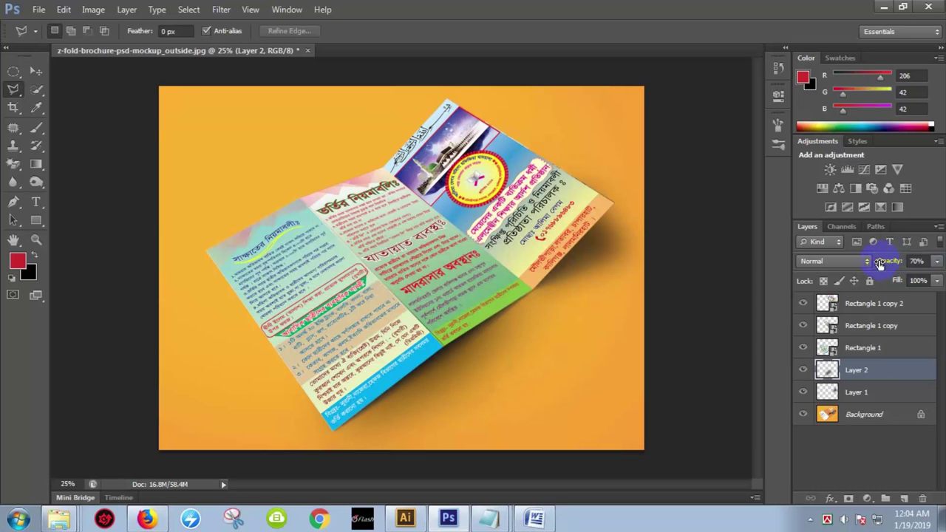
click(875, 415)
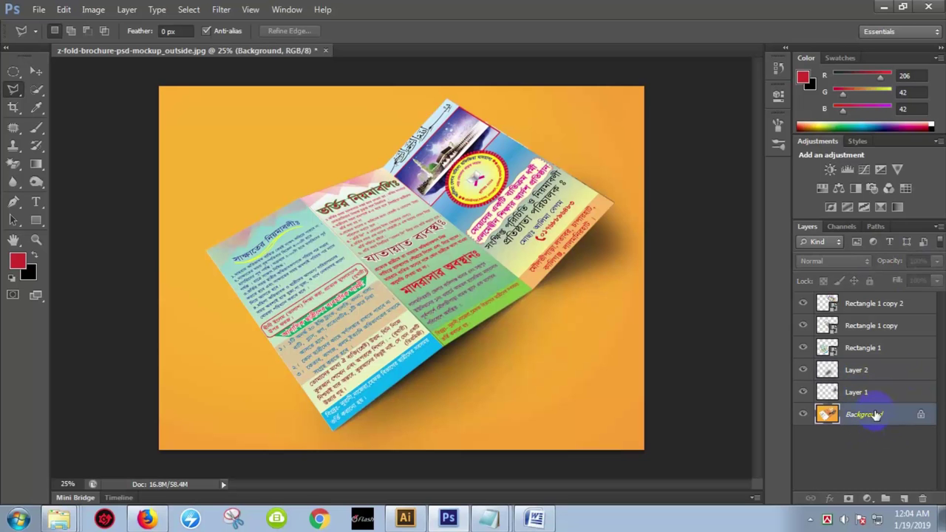
key(Delete)
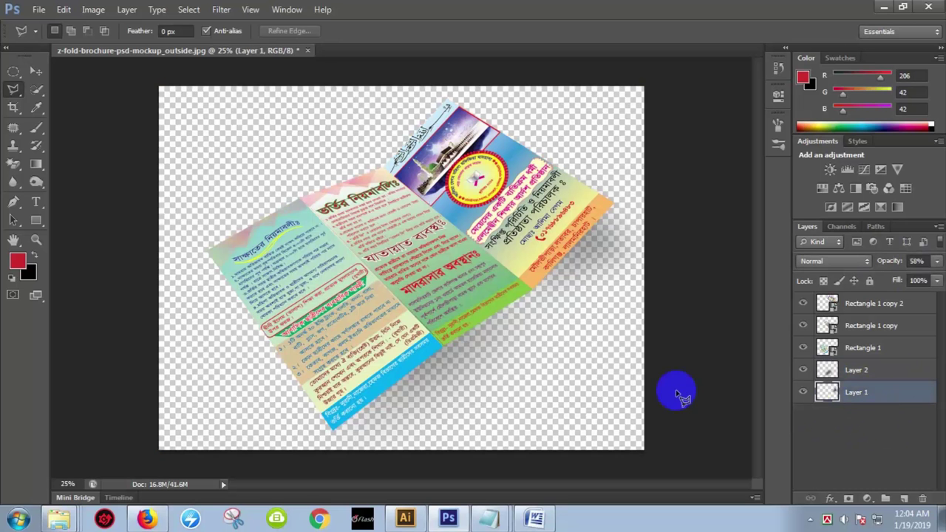
Add a pale green (#bbffb2) Solid Color fill layer and move it below the shadow layers
click(871, 499)
click(869, 204)
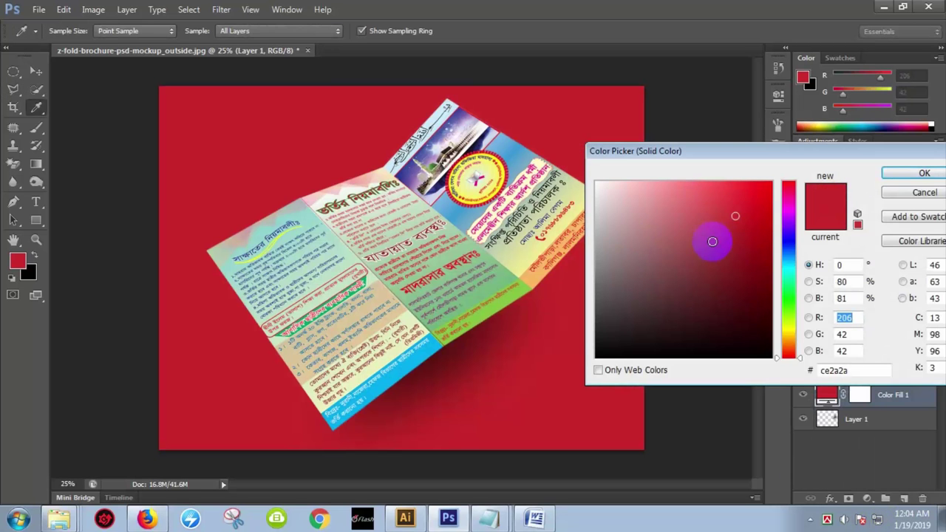
click(680, 283)
click(787, 302)
click(673, 256)
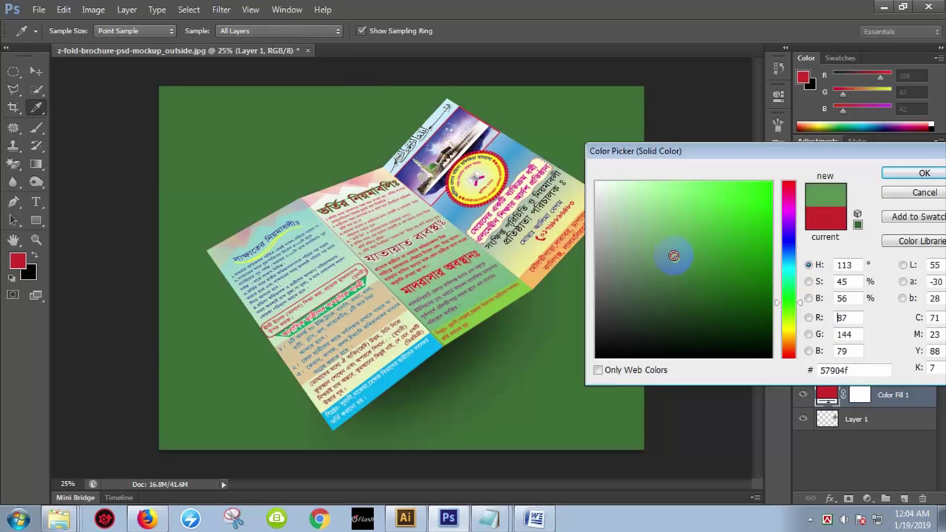
mouse_move(673, 255)
mouse_down()
mouse_move(682, 200)
mouse_move(756, 171)
mouse_move(749, 185)
mouse_move(648, 183)
mouse_up()
click(634, 182)
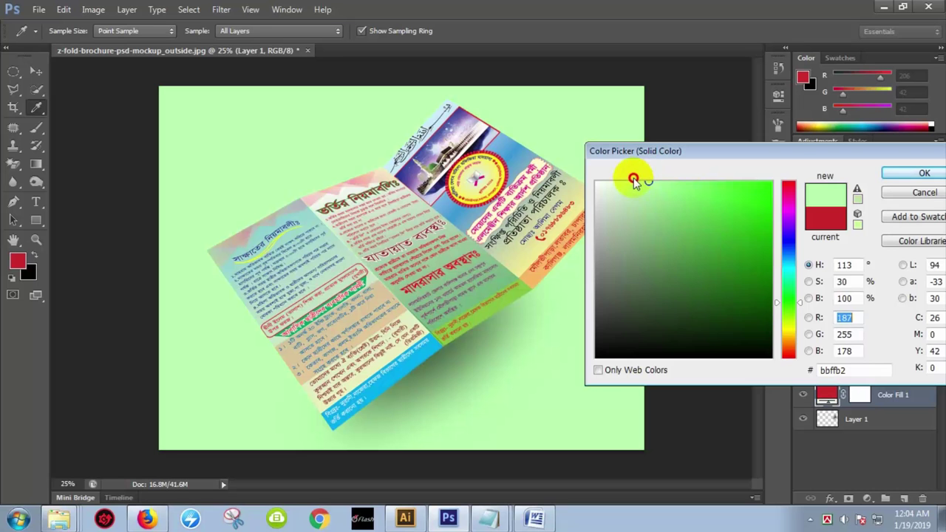
click(922, 174)
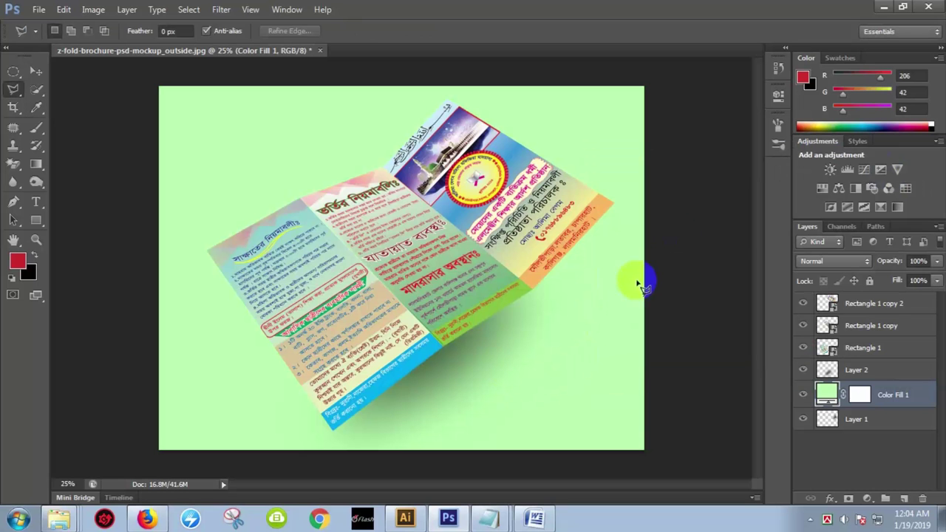
drag(874, 394, 870, 437)
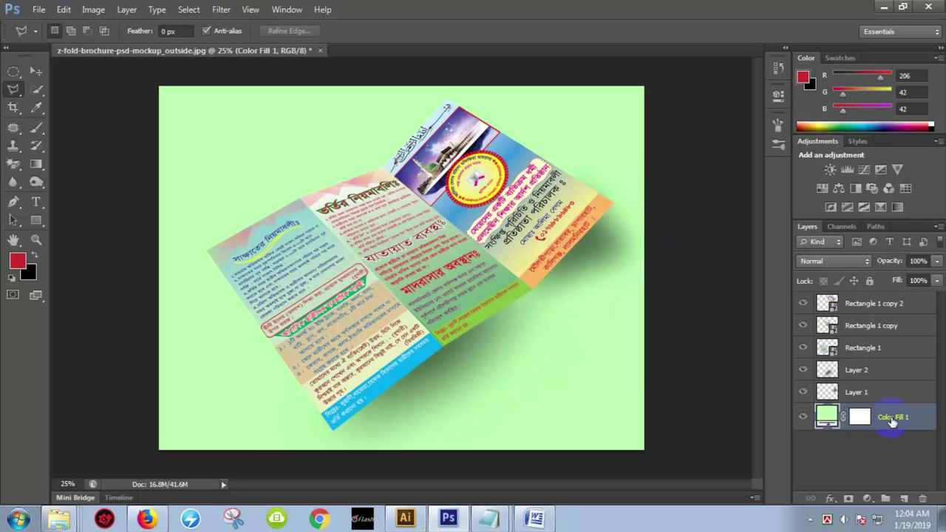
Pick JPEG as the Save As format, close the dialog, and minimize Photoshop
click(40, 11)
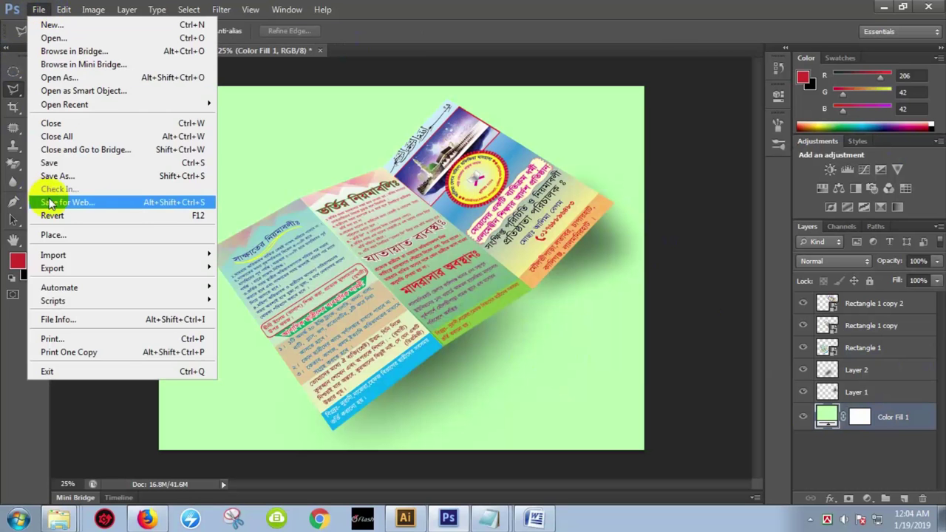
click(65, 175)
click(473, 292)
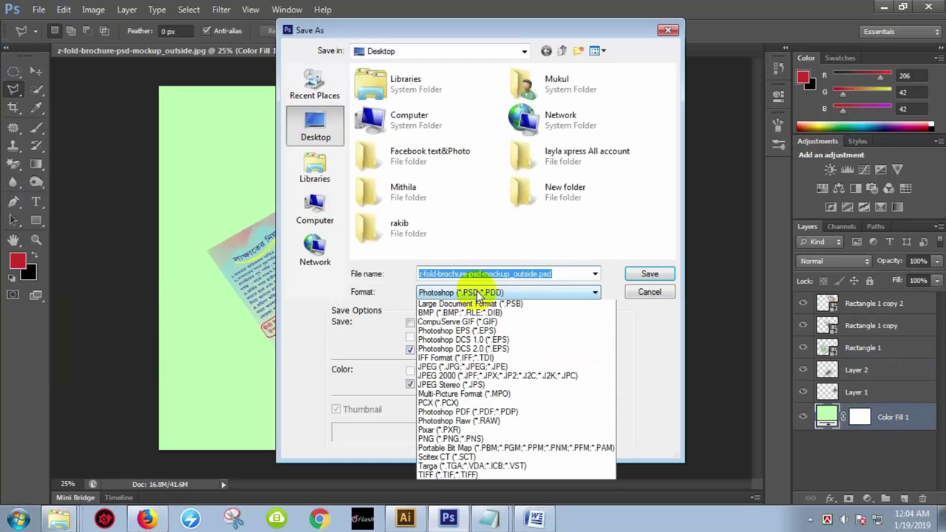
click(497, 379)
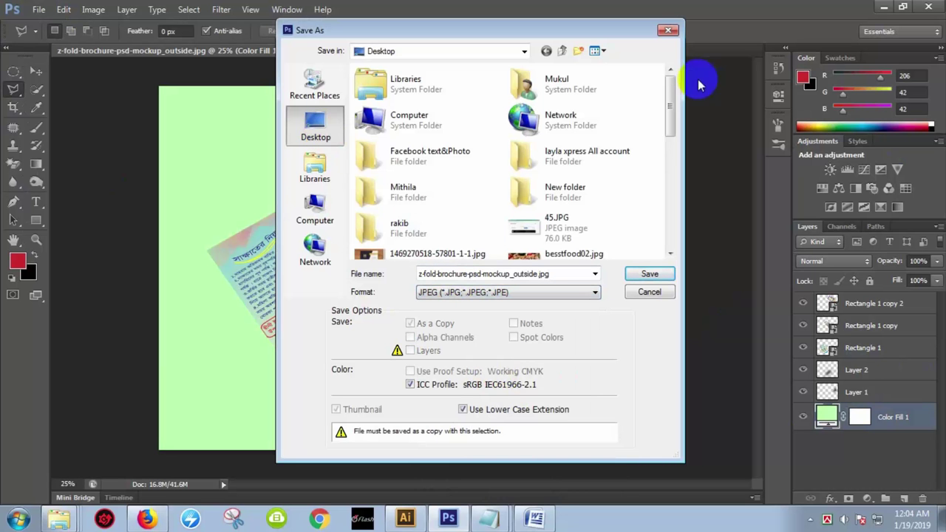
click(667, 29)
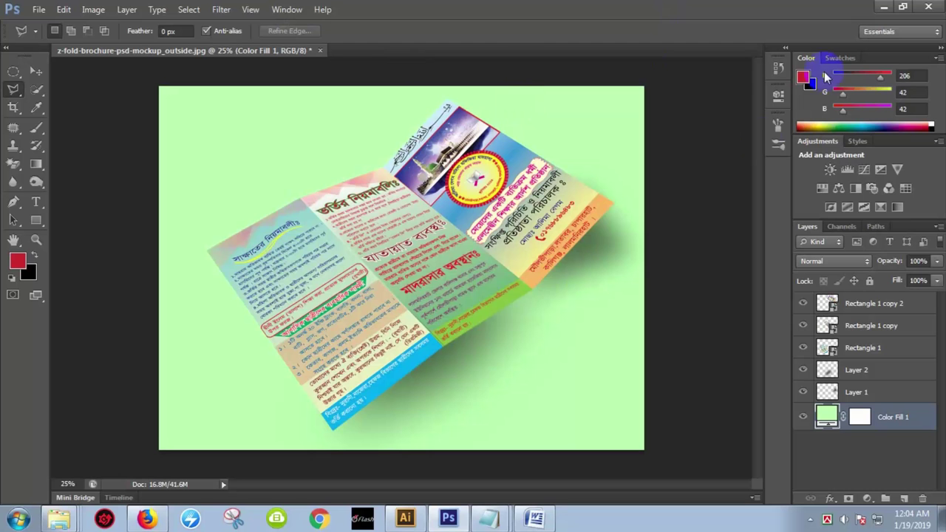
click(886, 8)
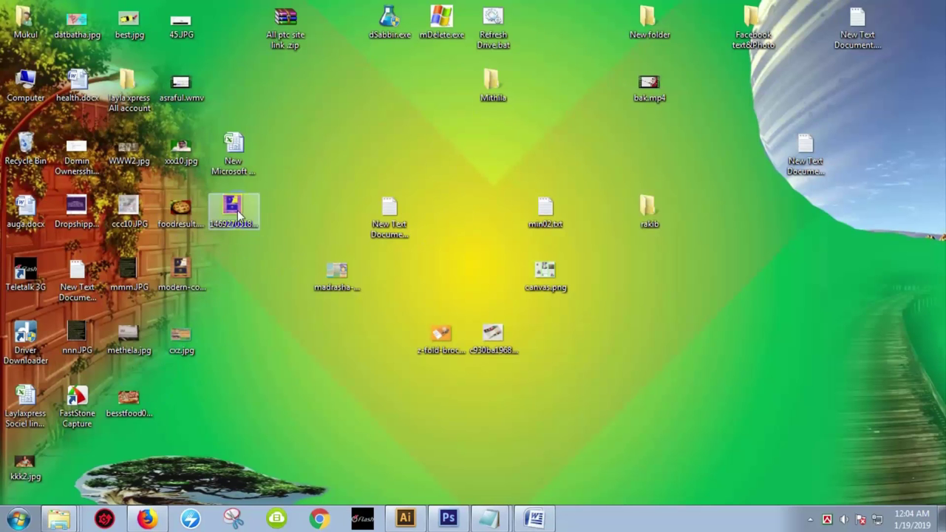
Close the rakib folder, preview the business card photo, then bring Firefox forward
double_click(641, 216)
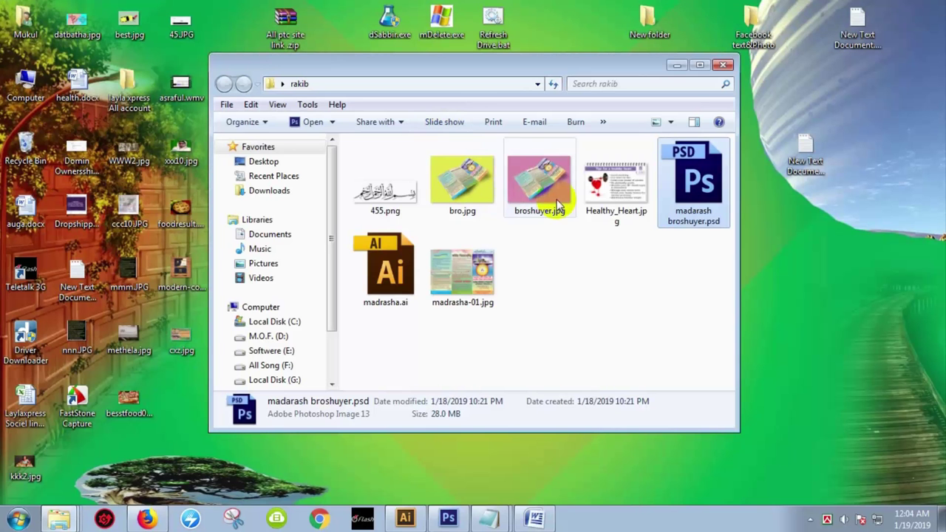
click(721, 67)
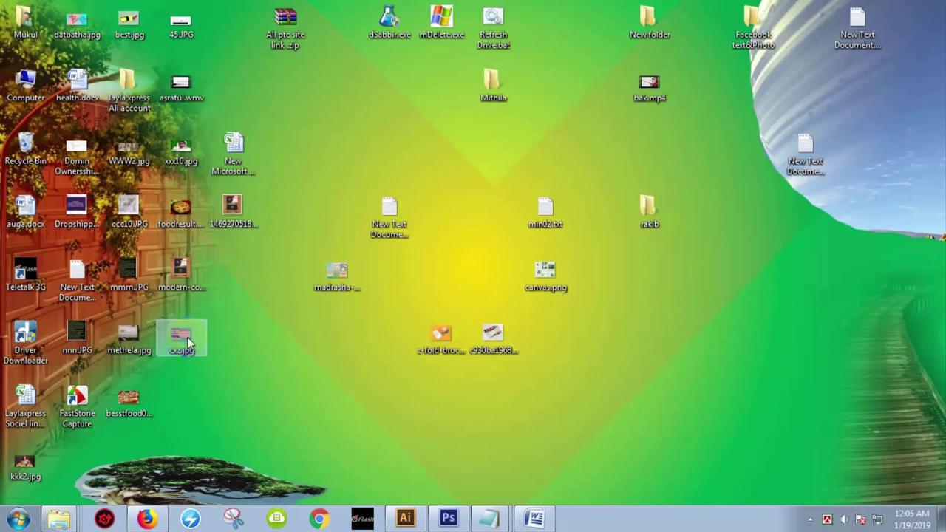
double_click(232, 207)
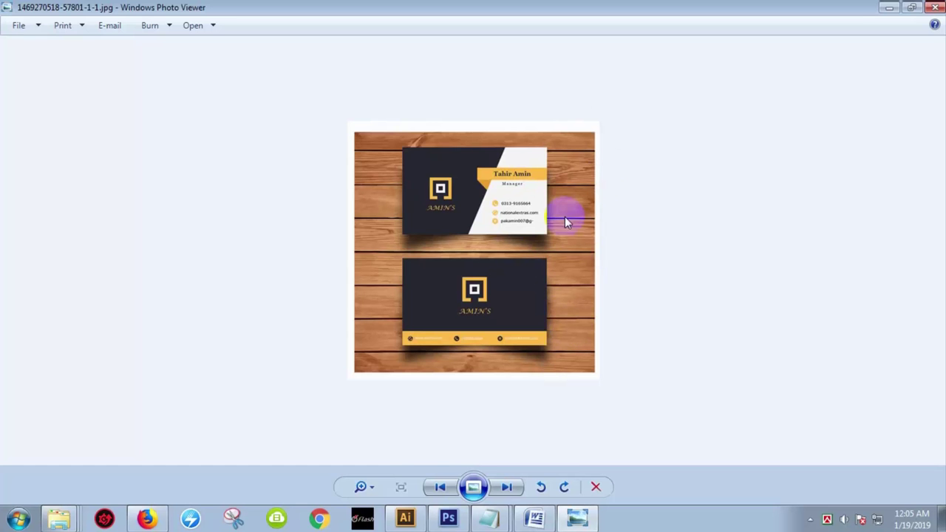
click(936, 7)
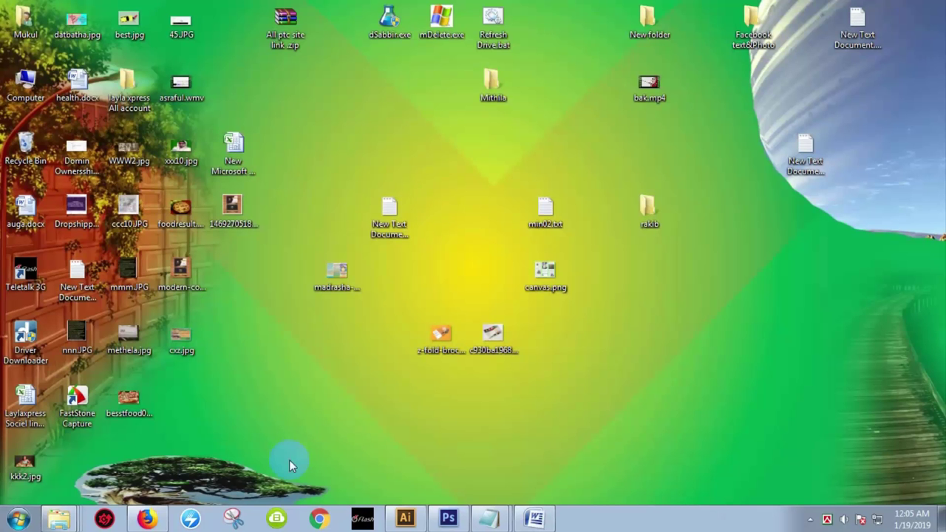
click(146, 518)
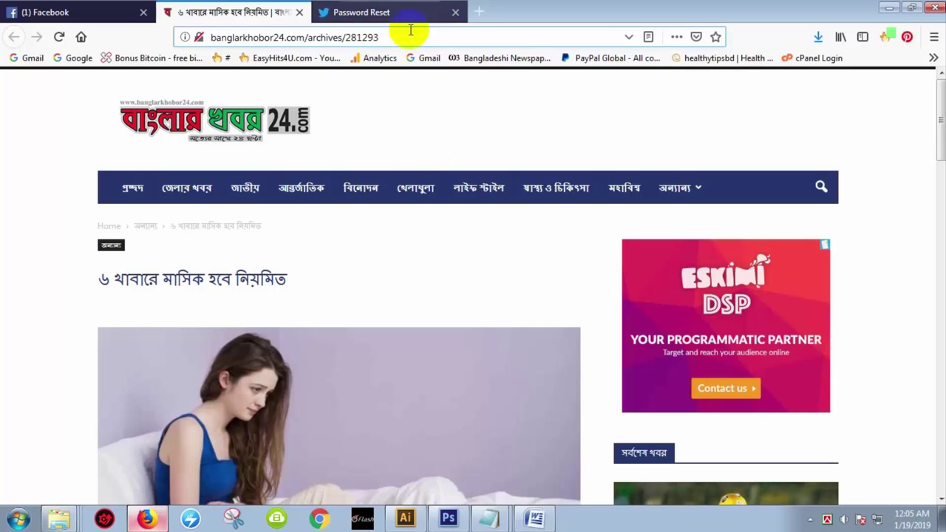
Search Google Images for 'tabel' and drag a wooden-floor image toward Photoshop
click(478, 11)
click(314, 104)
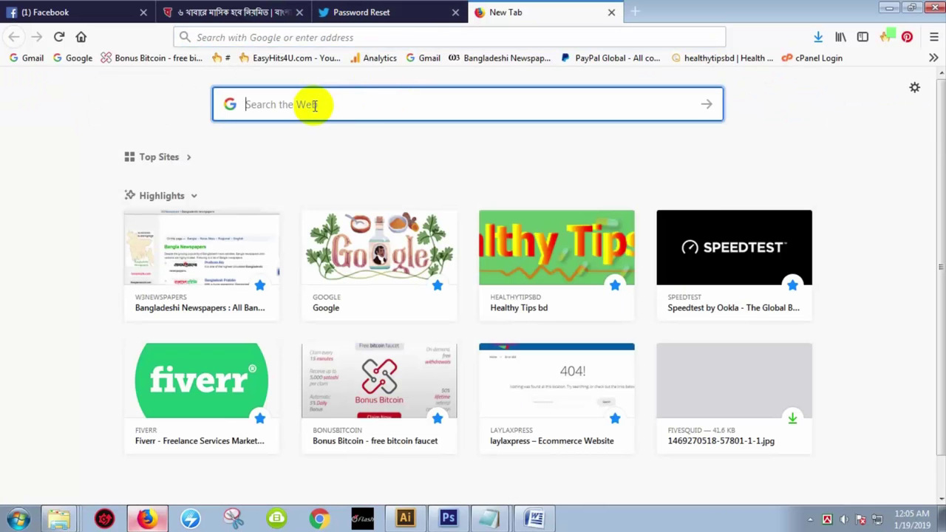
text(tabel)
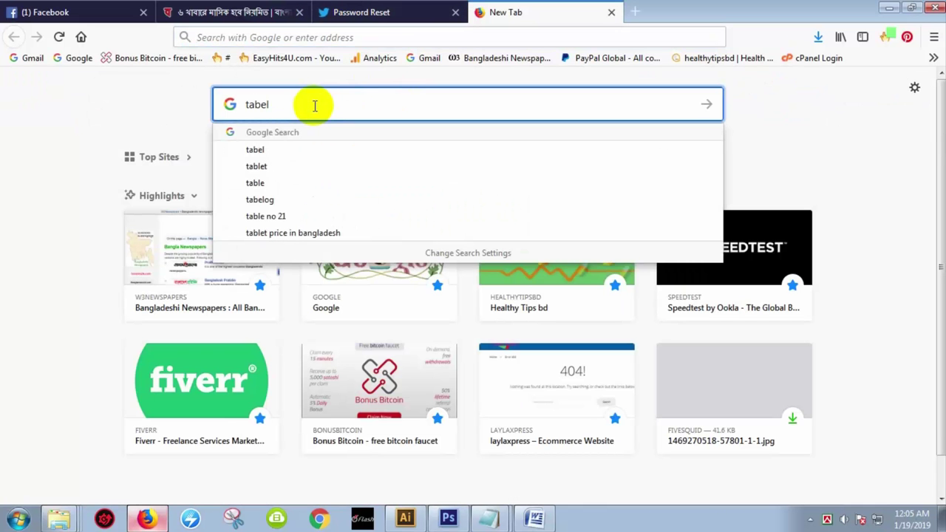
key(Return)
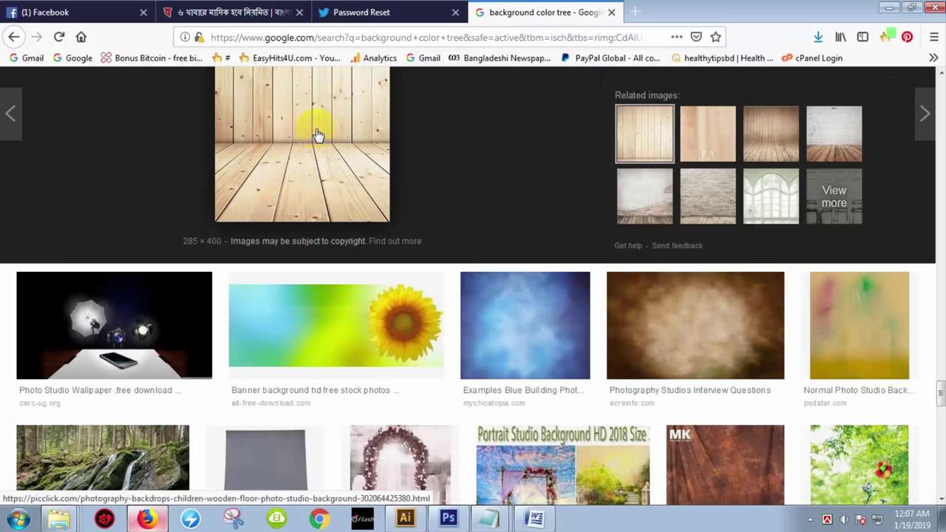
drag(318, 135, 442, 492)
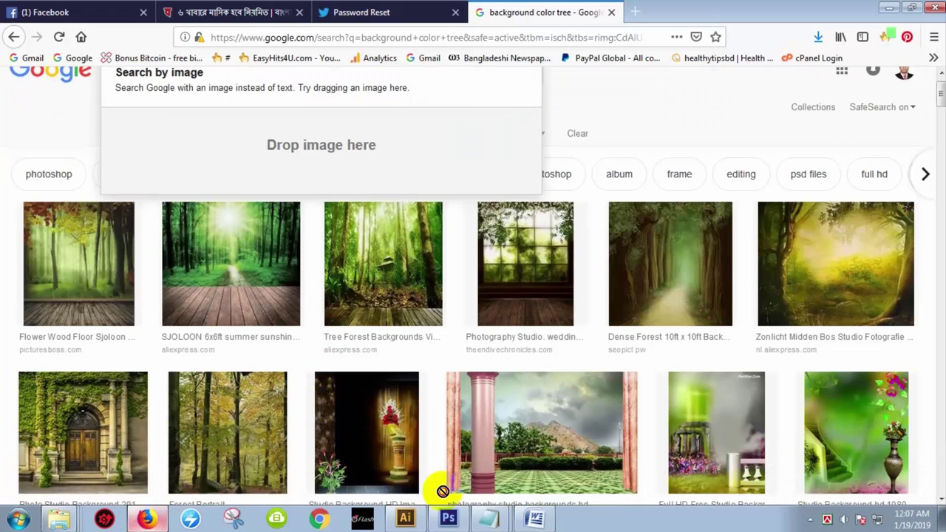
mouse_move(442, 491)
mouse_down()
mouse_move(414, 510)
mouse_move(556, 129)
mouse_up()
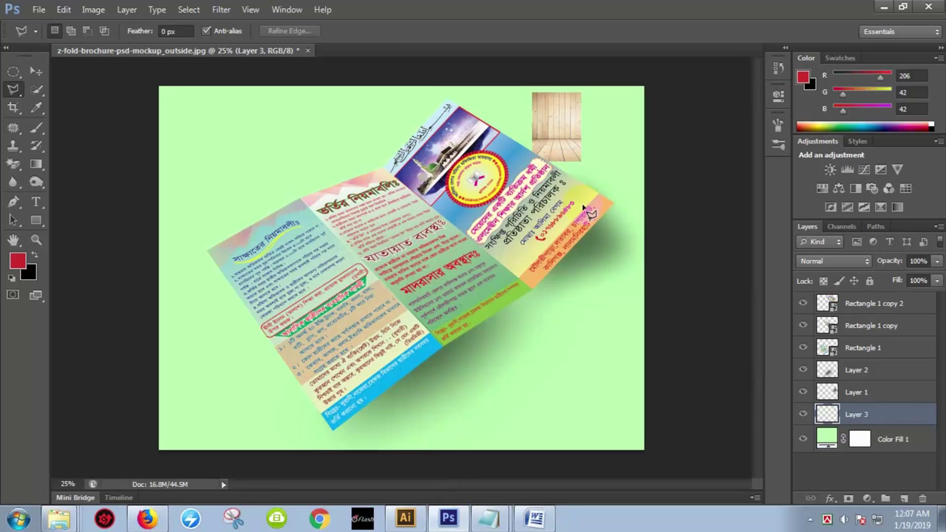
Stretch the wood image across the canvas and fade it to 62% opacity
key(ctrl+t)
mouse_move(580, 161)
mouse_down()
mouse_move(433, 503)
mouse_move(456, 446)
mouse_up()
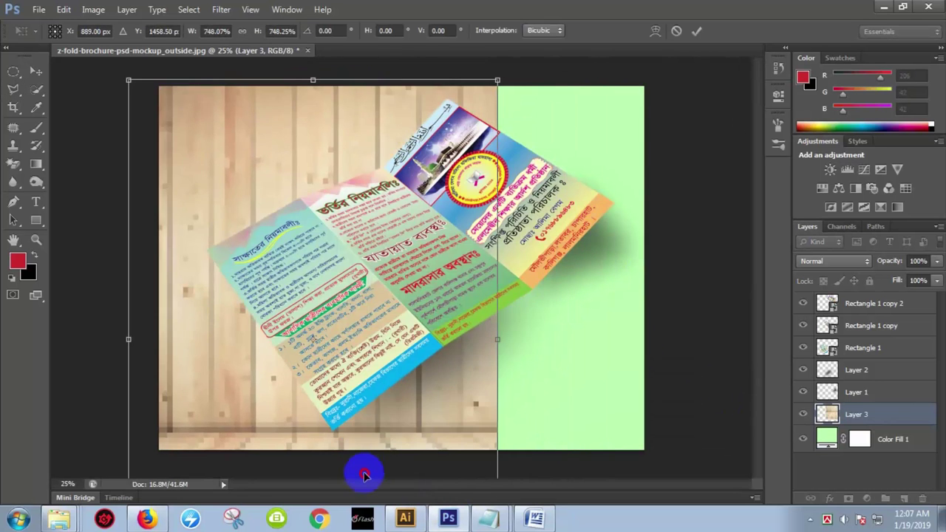
drag(496, 342, 648, 339)
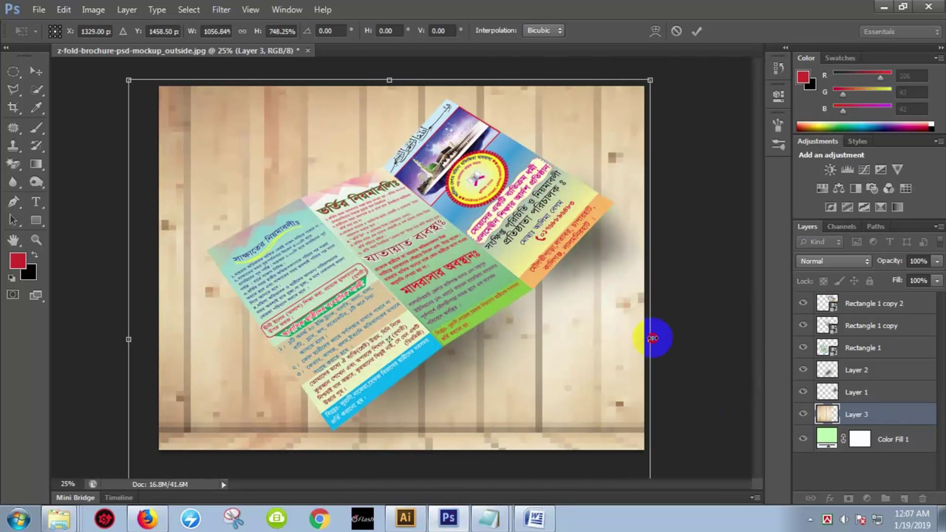
key(Return)
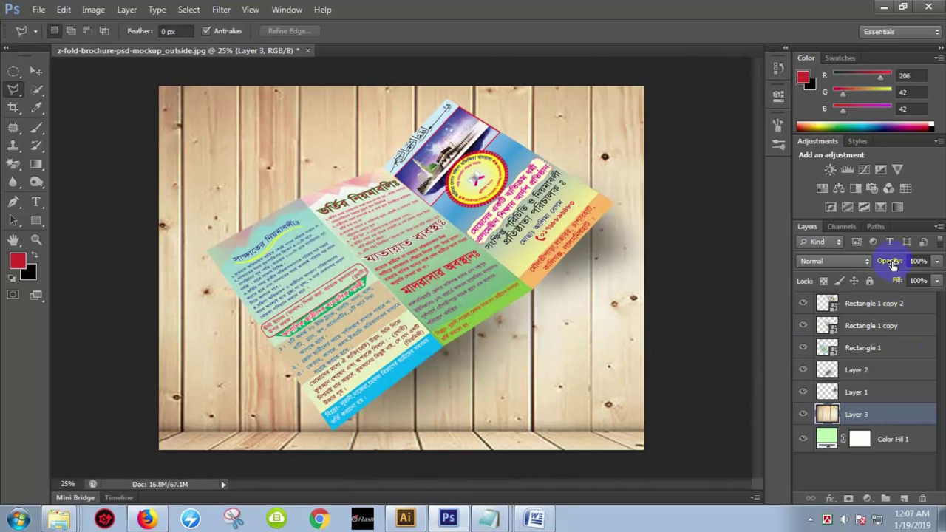
mouse_move(892, 265)
mouse_down()
mouse_move(867, 265)
mouse_move(893, 262)
mouse_up()
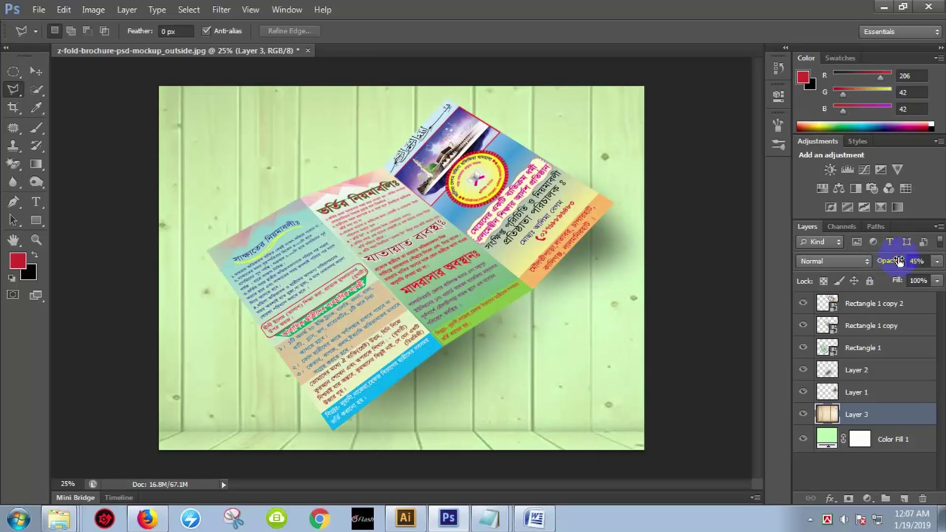
drag(893, 263, 916, 262)
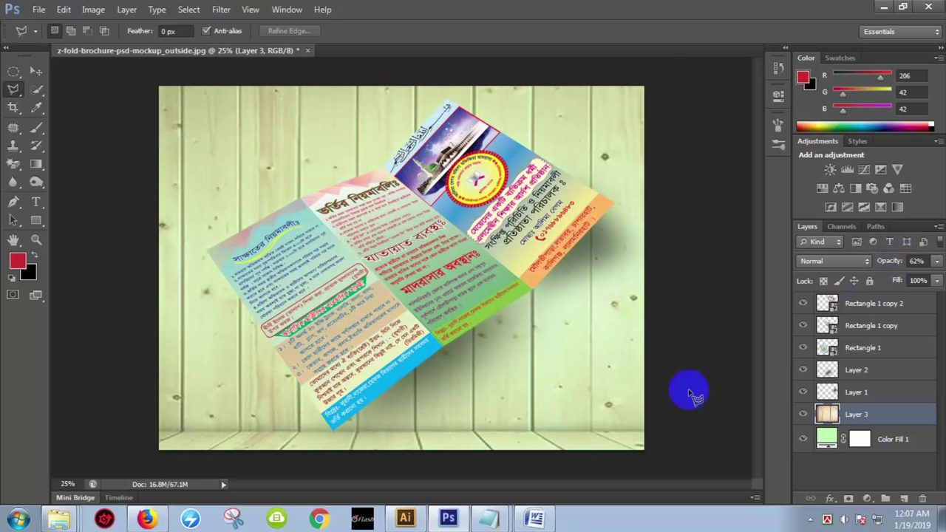
Shift the wood layer down and stretch its top edge over the green strip
click(13, 71)
click(36, 71)
drag(513, 367, 510, 403)
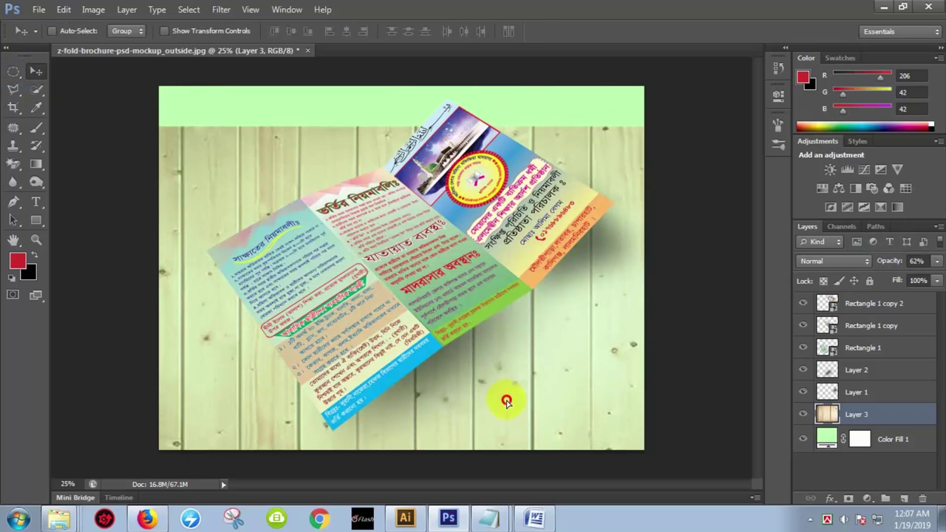
key(ctrl+t)
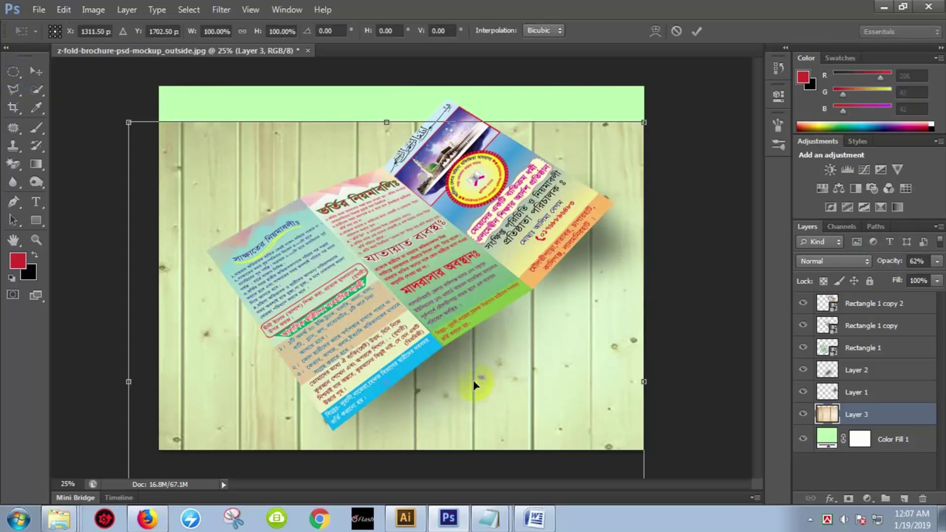
drag(386, 122, 385, 86)
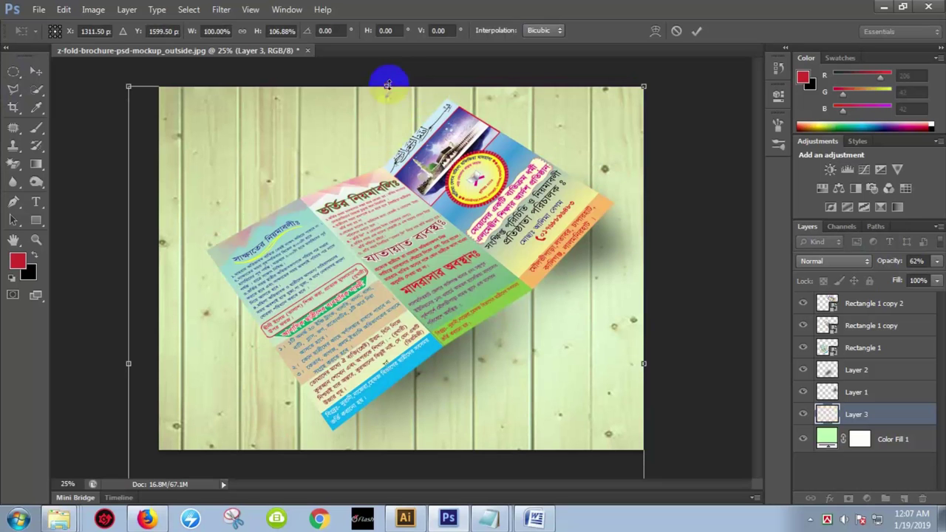
key(Return)
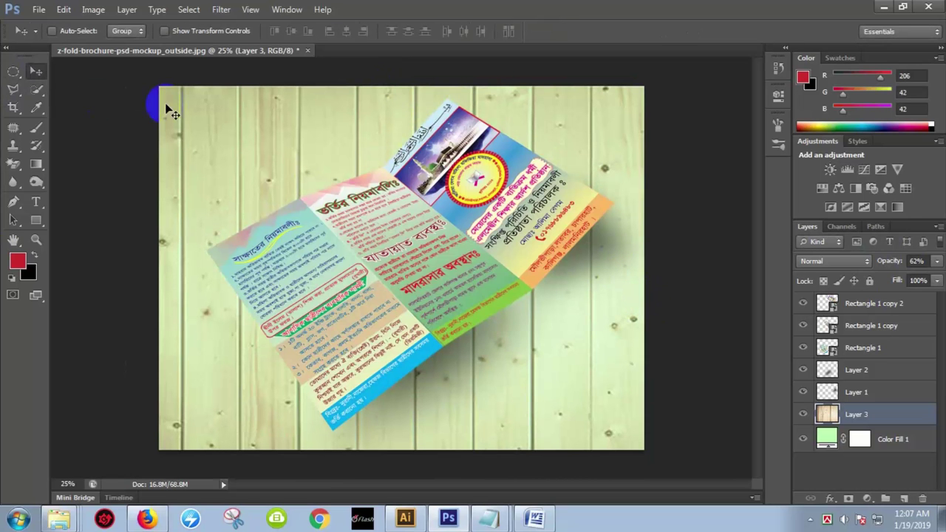
Save as z-fold-brochure-psd-mockup_outside.jpg at maximum JPEG quality, replacing the existing file
click(38, 9)
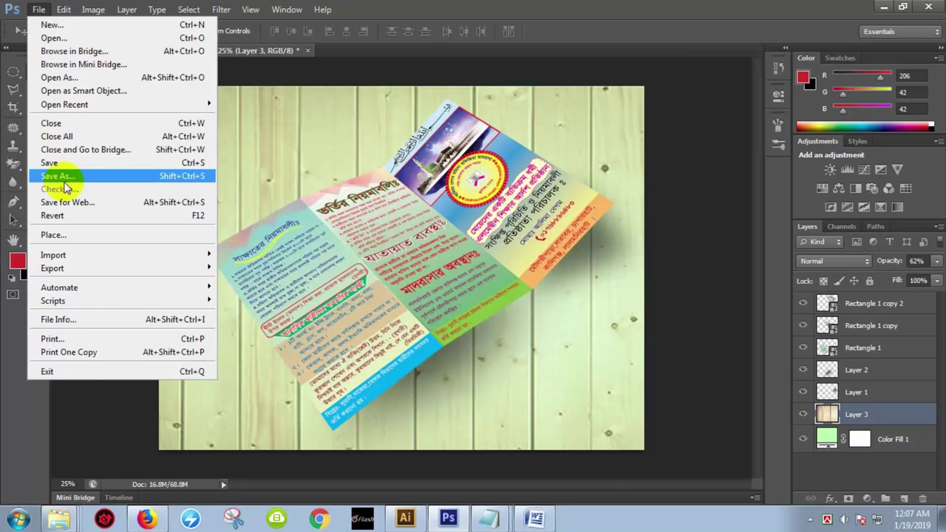
click(65, 178)
click(470, 293)
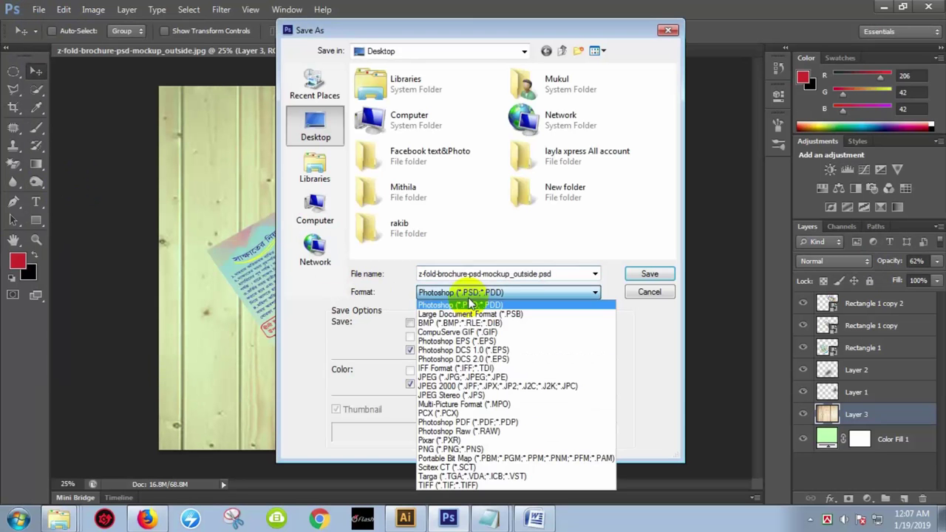
click(477, 377)
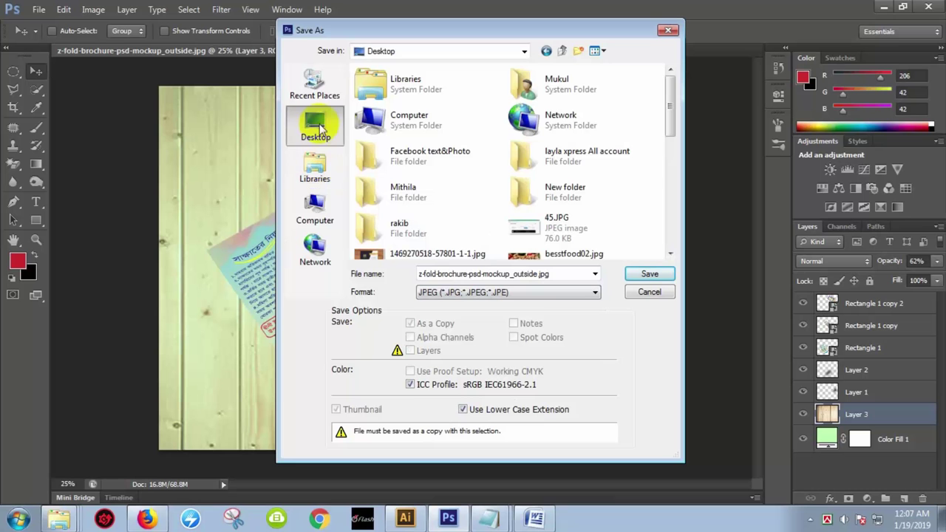
double_click(471, 275)
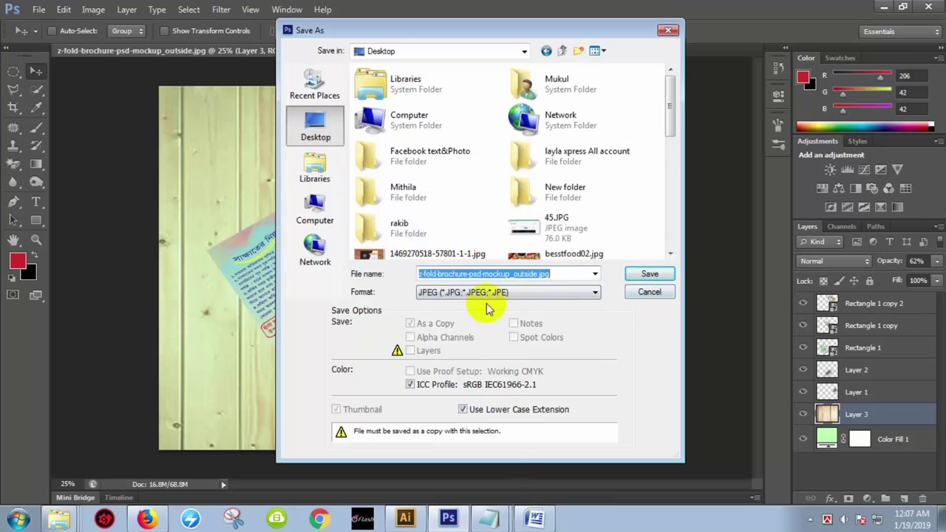
click(674, 276)
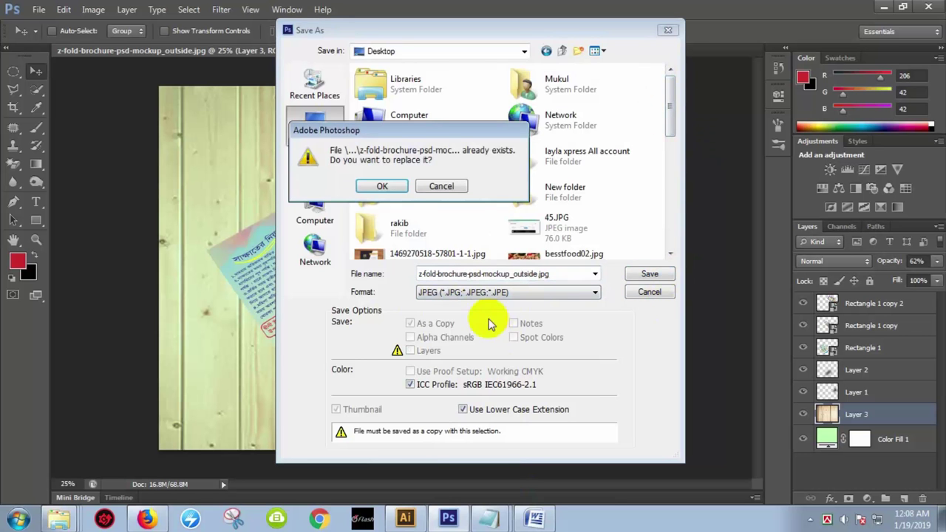
click(386, 186)
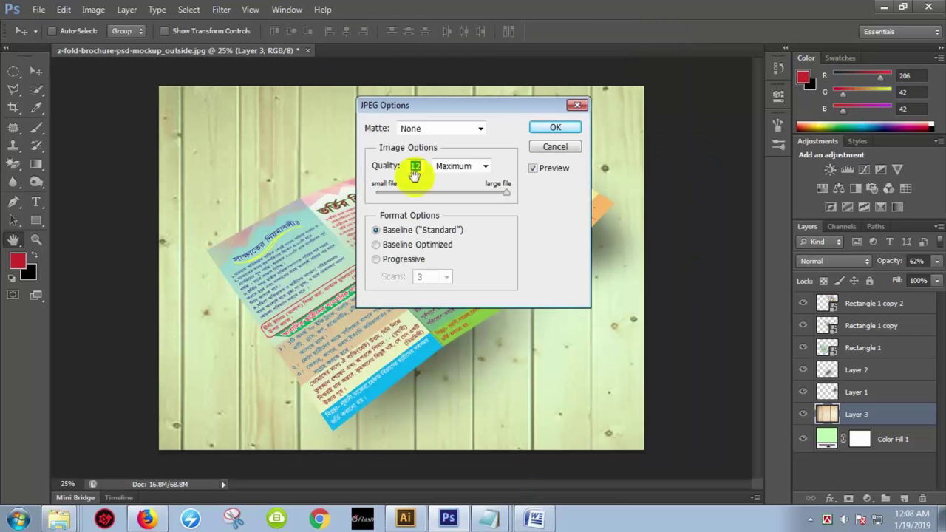
click(574, 129)
Minimize Photoshop, Illustrator and Firefox, then view z-fold-brochure-psd-mockup_outside.jpg in Windows Photo Viewer
click(884, 6)
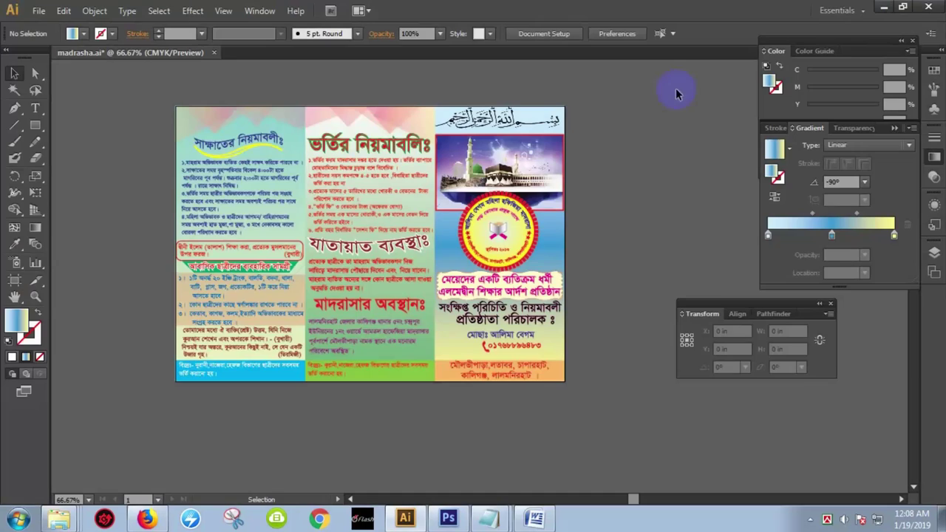
click(890, 9)
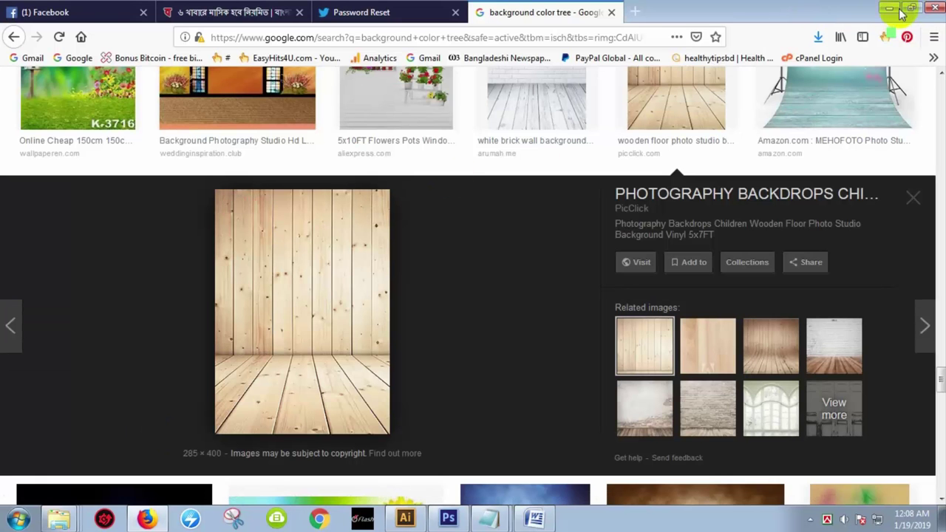
click(890, 8)
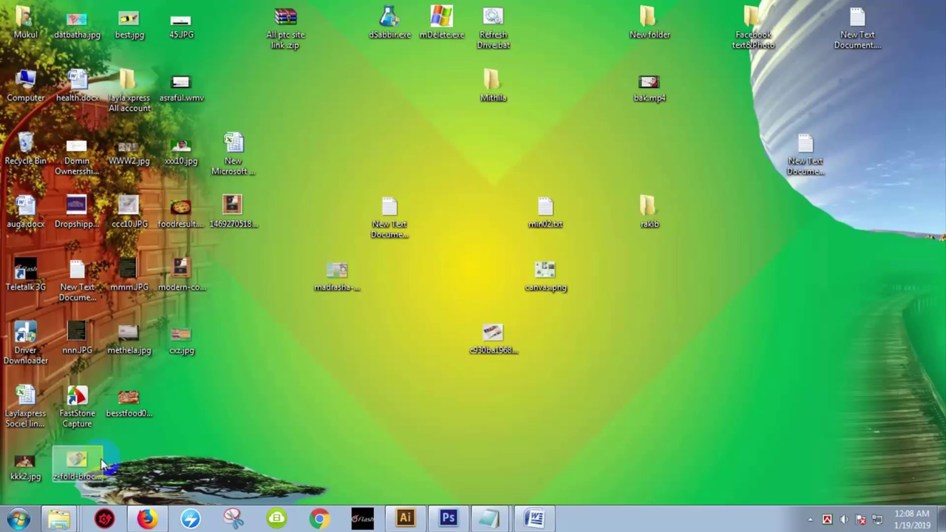
double_click(76, 463)
scroll(531, 225, up, 2)
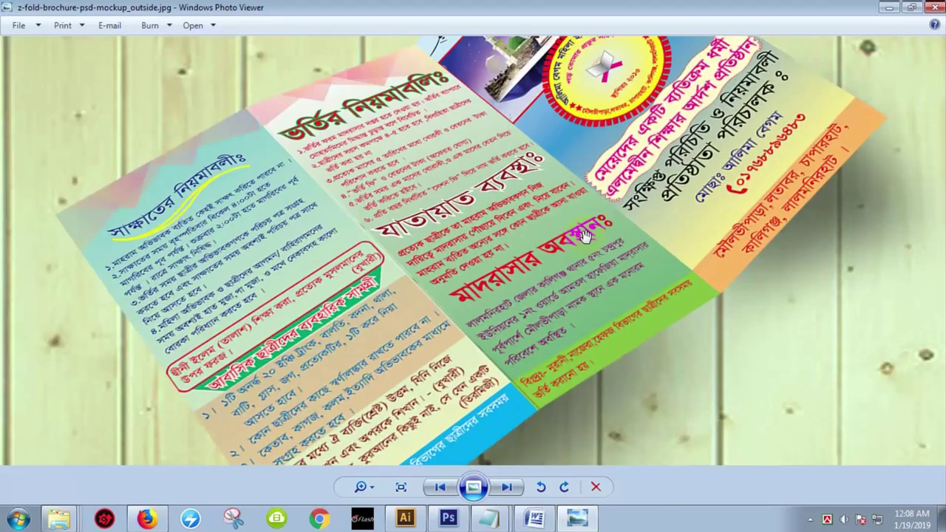
scroll(530, 225, down, 2)
scroll(565, 276, up, 2)
scroll(569, 279, down, 2)
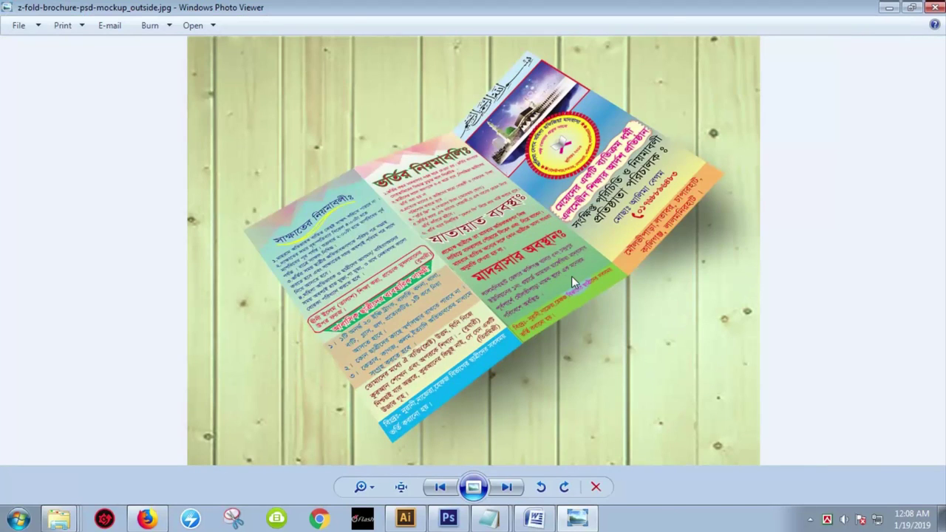